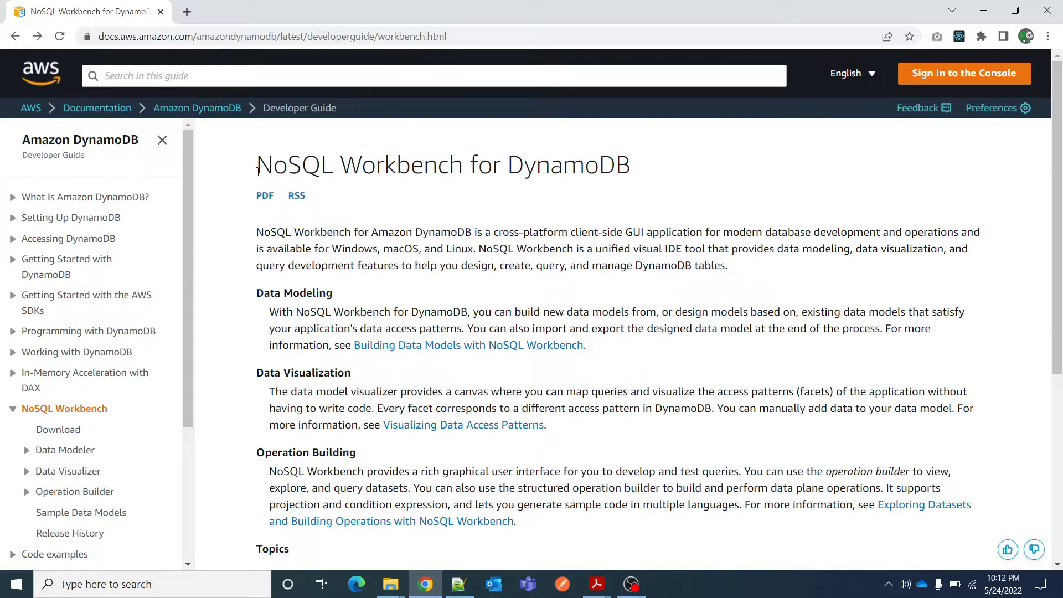
- Read the title and introduction of the NoSQL Workbench for DynamoDB documentation page
drag(256, 164, 648, 163)
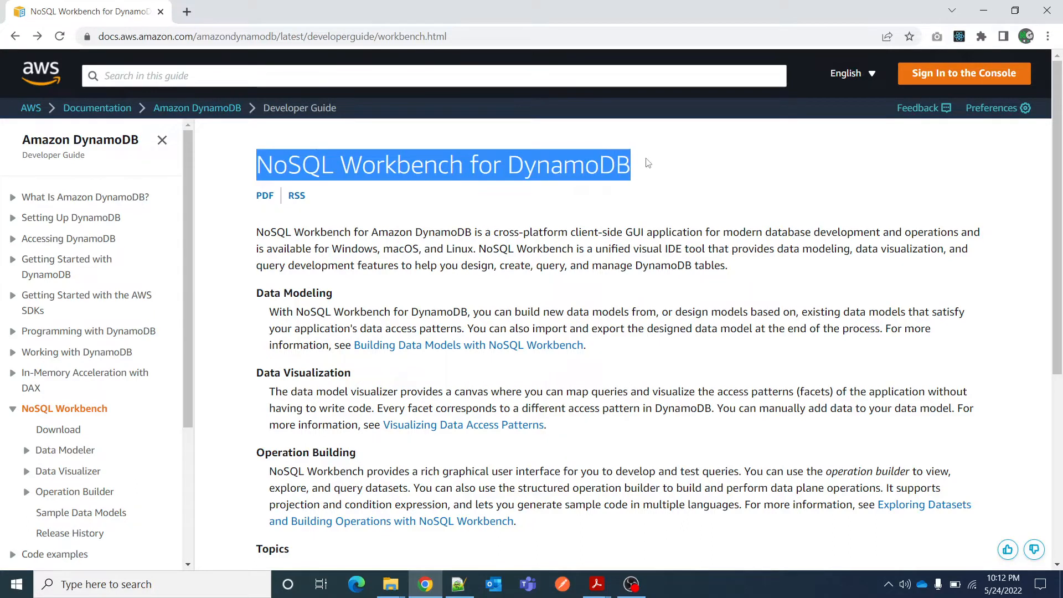
click(302, 159)
drag(257, 160, 646, 165)
drag(677, 233, 493, 233)
click(674, 245)
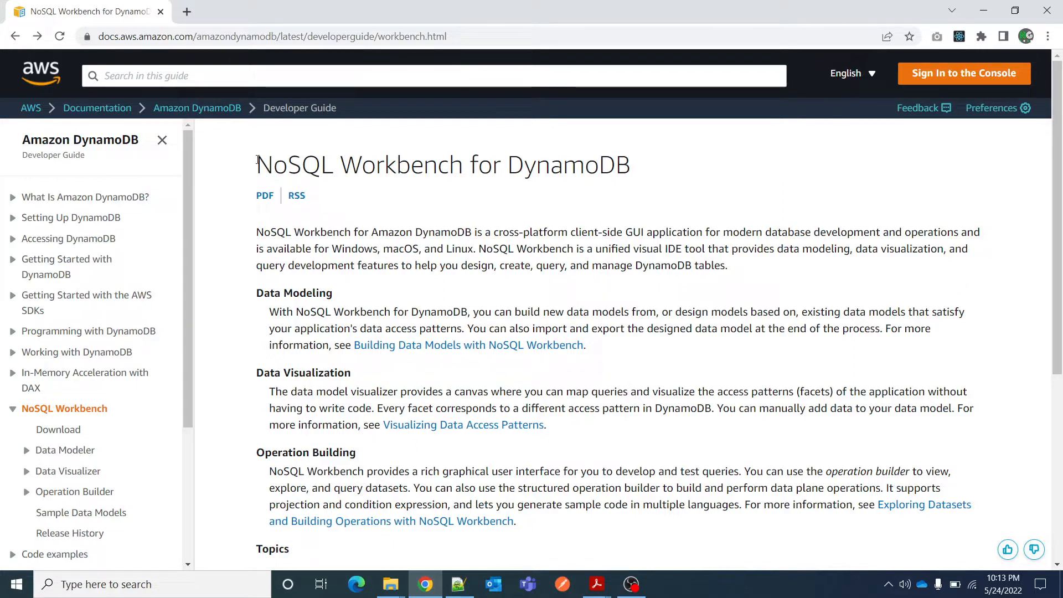
click(451, 40)
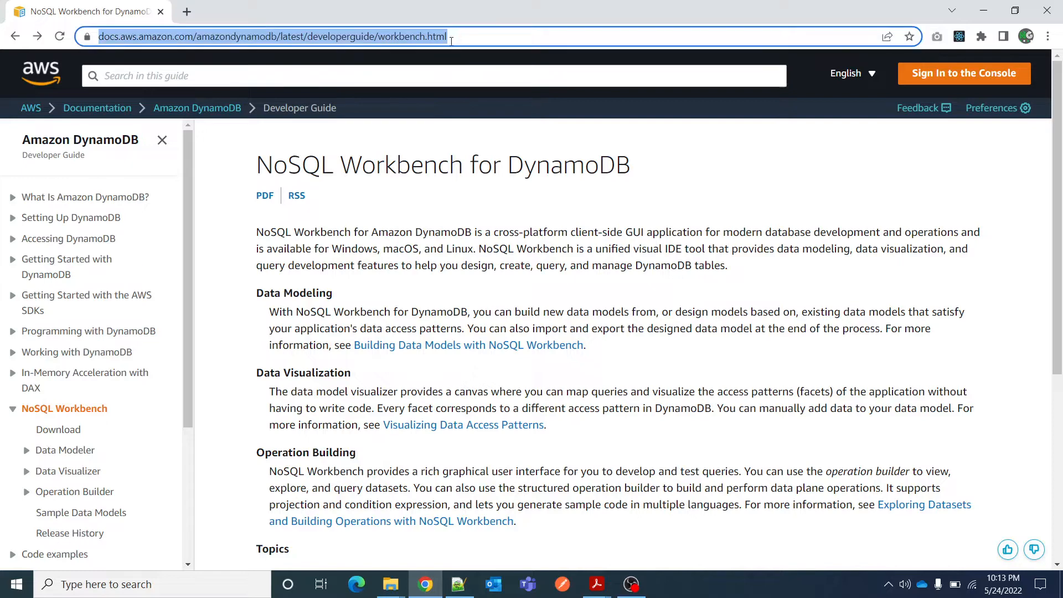
drag(261, 160, 660, 161)
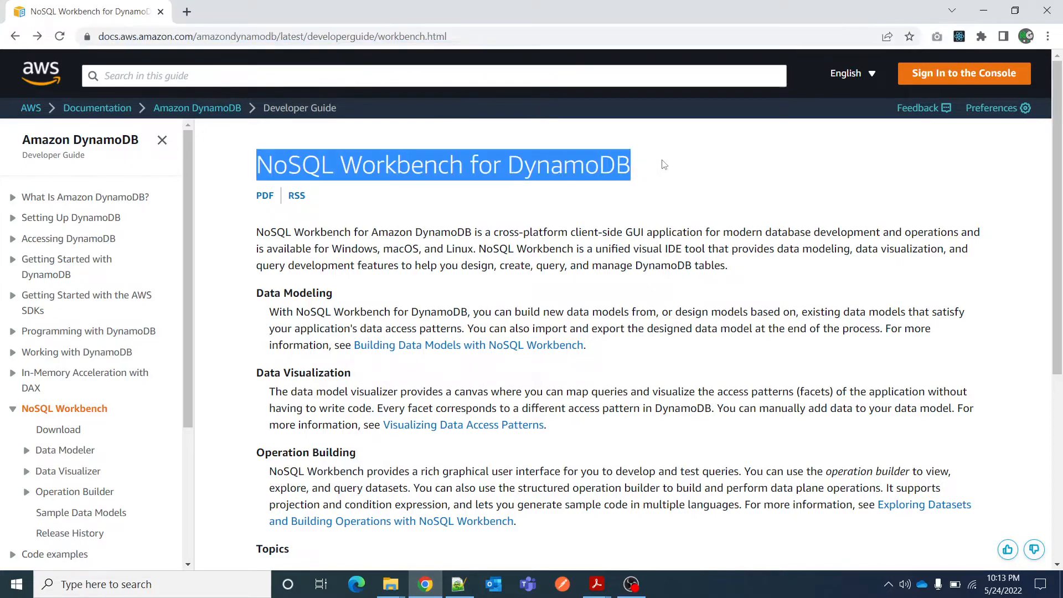
click(593, 239)
- Review the Data Modeling, Data Visualization and Operation Building sections of the NoSQL Workbench documentation
scroll(592, 239, down, 2)
scroll(341, 299, up, 1)
drag(255, 226, 368, 226)
drag(252, 304, 399, 313)
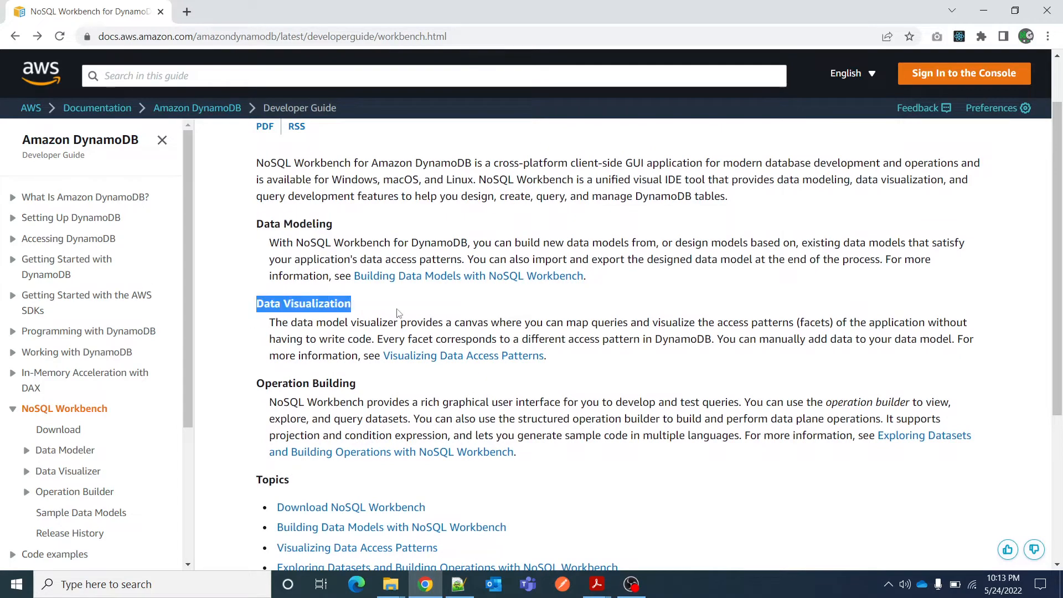
drag(255, 384, 397, 387)
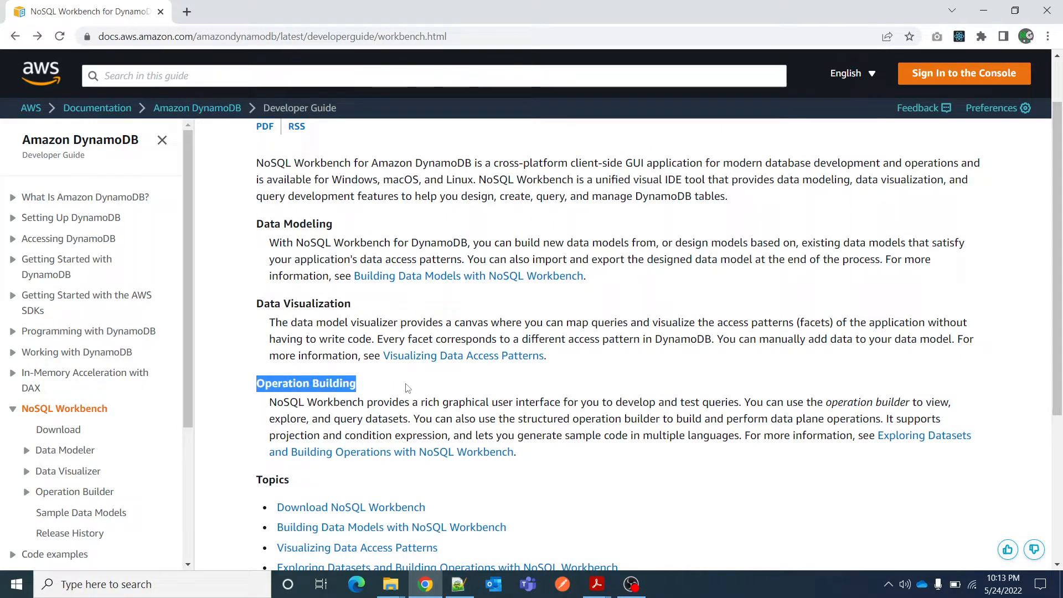
scroll(638, 376, up, 1)
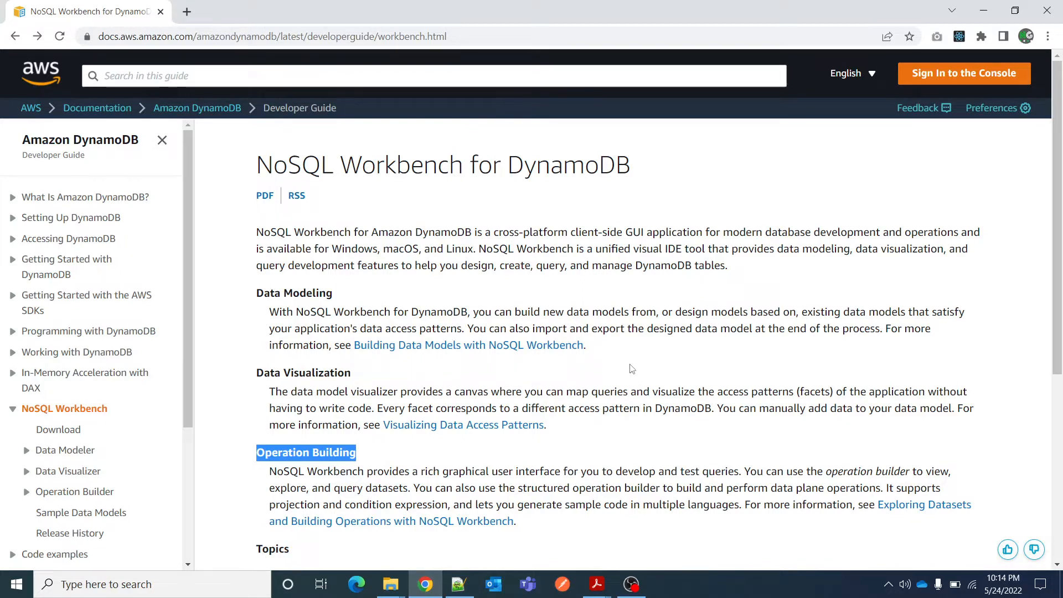
drag(254, 164, 425, 166)
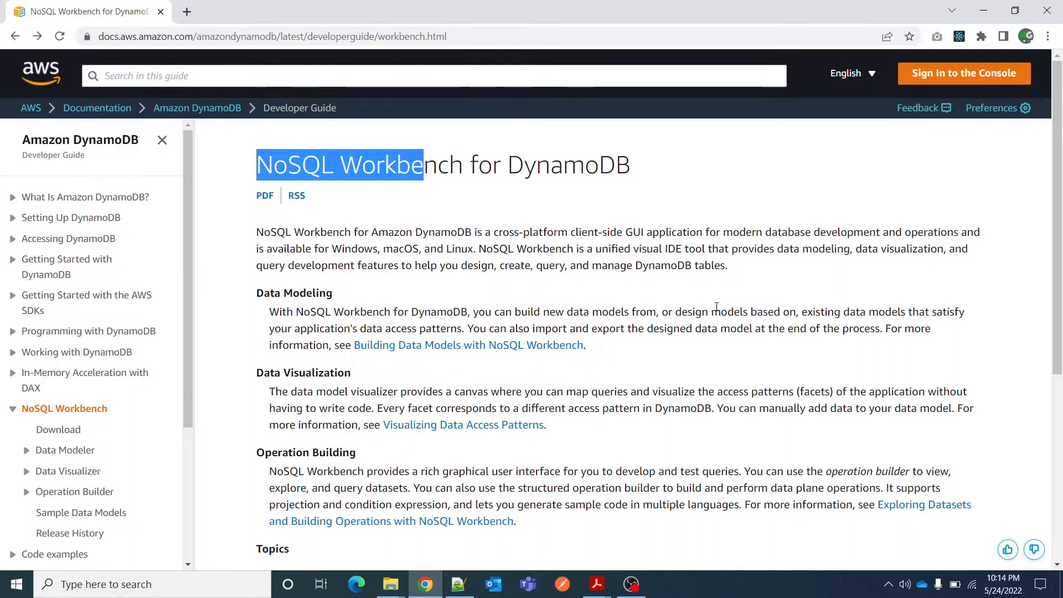
- Open the Download topic of the NoSQL Workbench guide from the end of the overview page
click(467, 34)
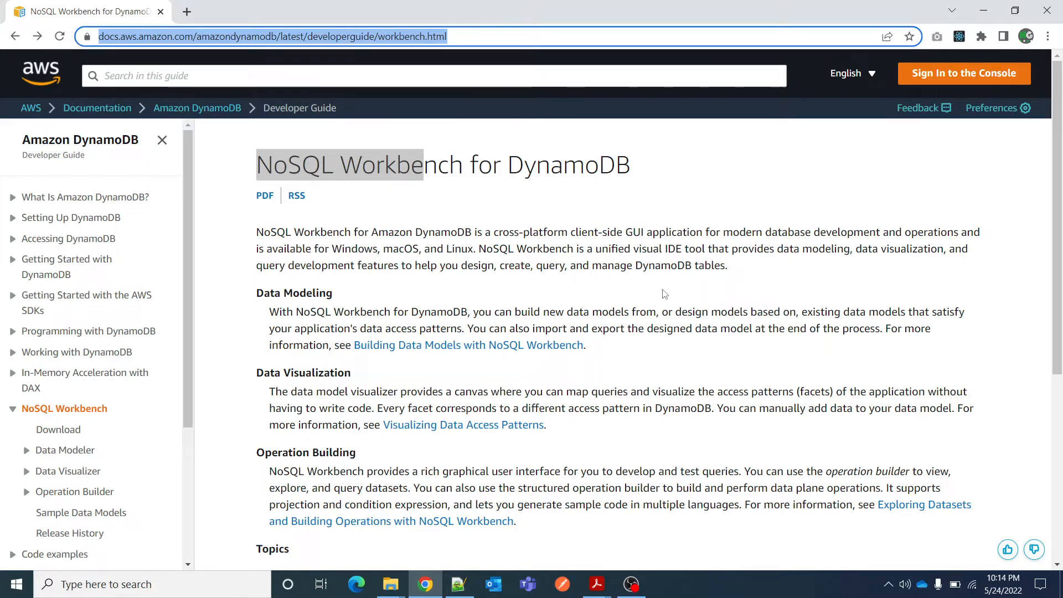
scroll(664, 293, down, 1)
scroll(596, 417, down, 5)
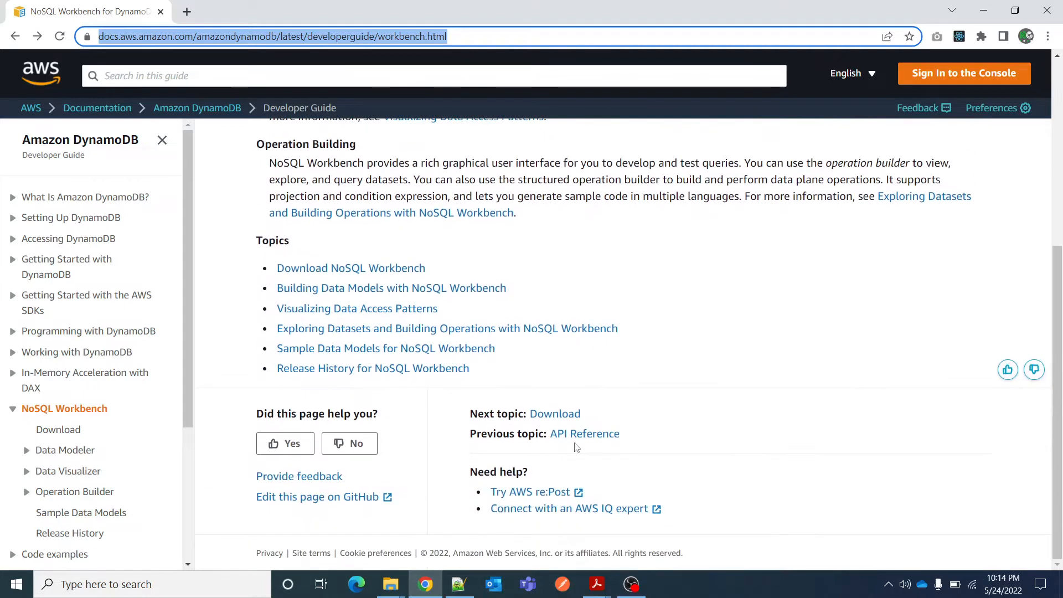
click(562, 415)
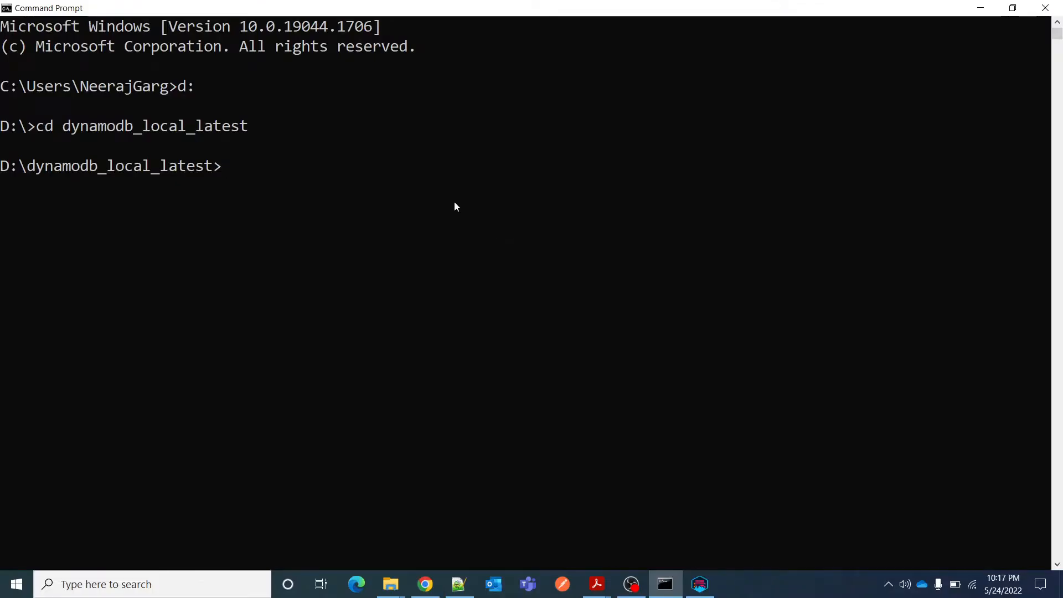
- In Command Prompt, start DynamoDB Local with "java -Djava.library.path=./DynamoDBLocal_lib -jar DynamoDBLocal.jar -sharedDb" from the dynamodb_local_latest folder
text(java -Djava.library.path=./DynamoDBLocal_lib -jar DynamoDBLocal.jar -sharedDb)
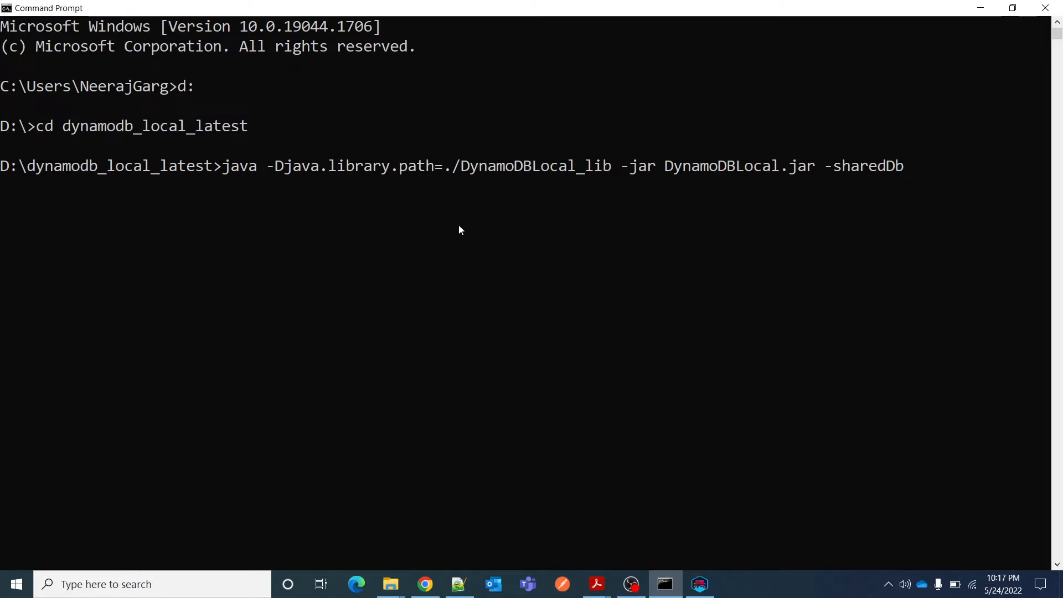
drag(216, 169, 910, 168)
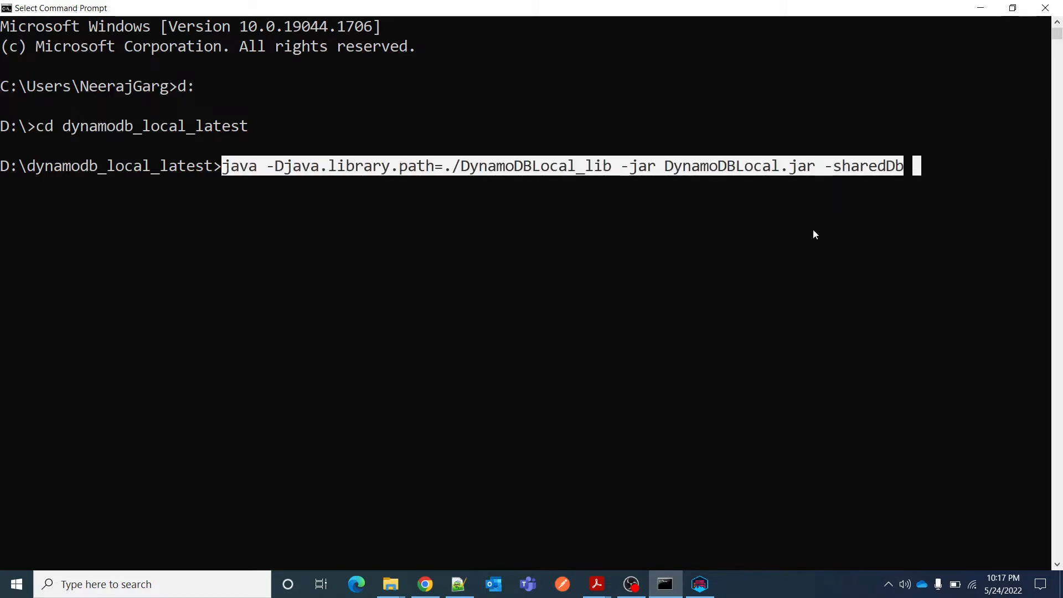
key(ctrl+c)
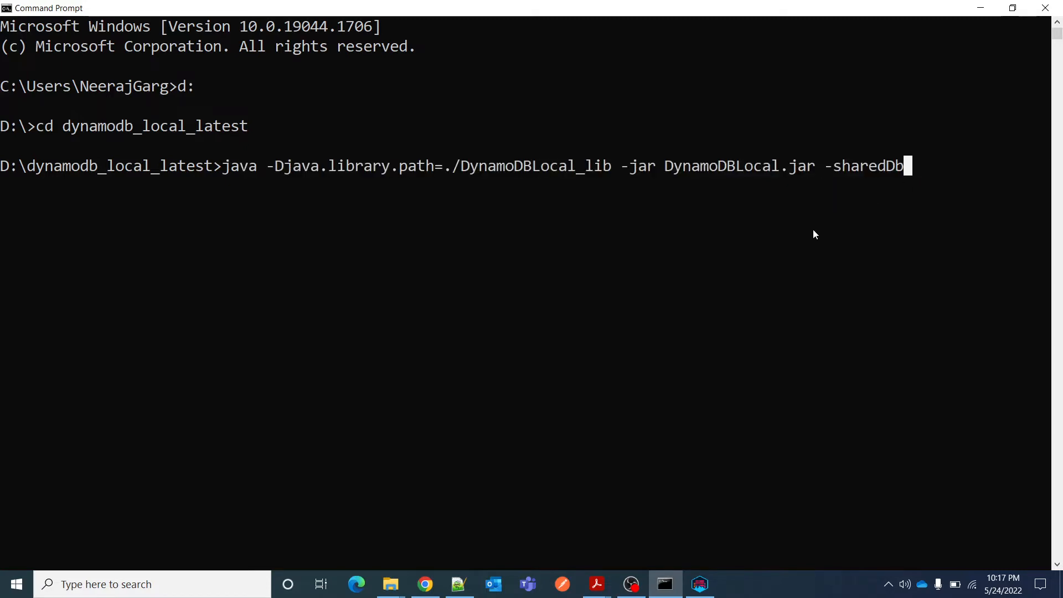
key(Return)
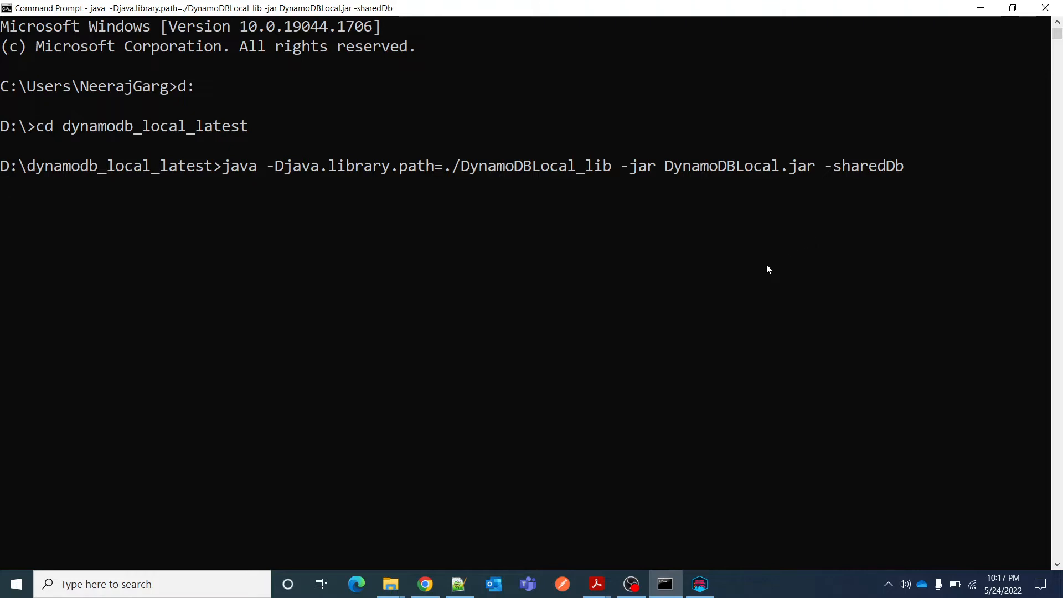
- Switch to NoSQL Workbench and look through the sample data models on its Amazon DynamoDB home page
key(alt+Tab)
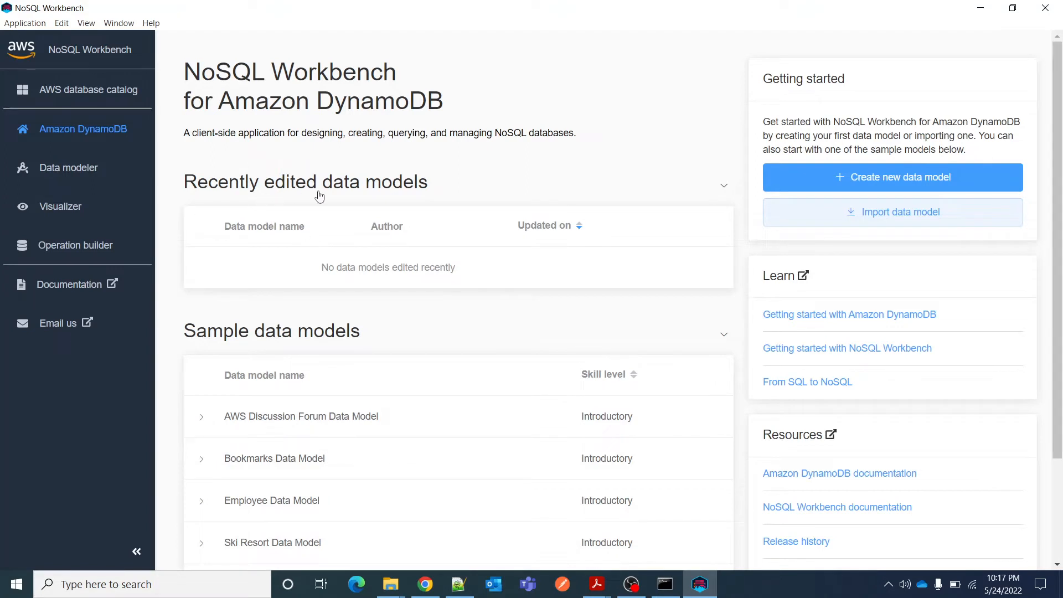
drag(188, 62, 448, 109)
drag(195, 331, 470, 325)
scroll(488, 323, down, 2)
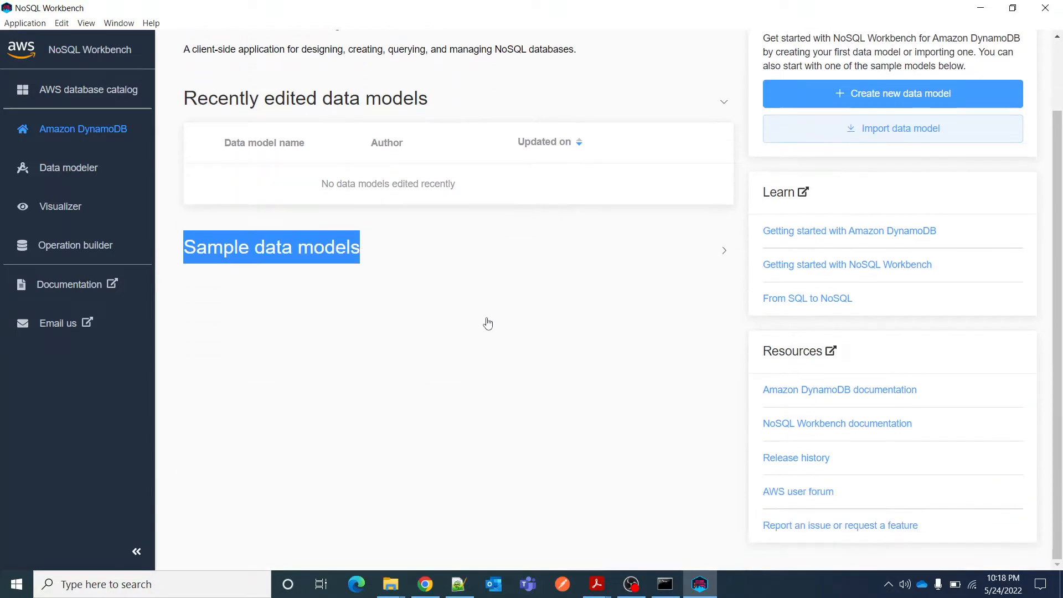
click(261, 247)
scroll(238, 297, down, 1)
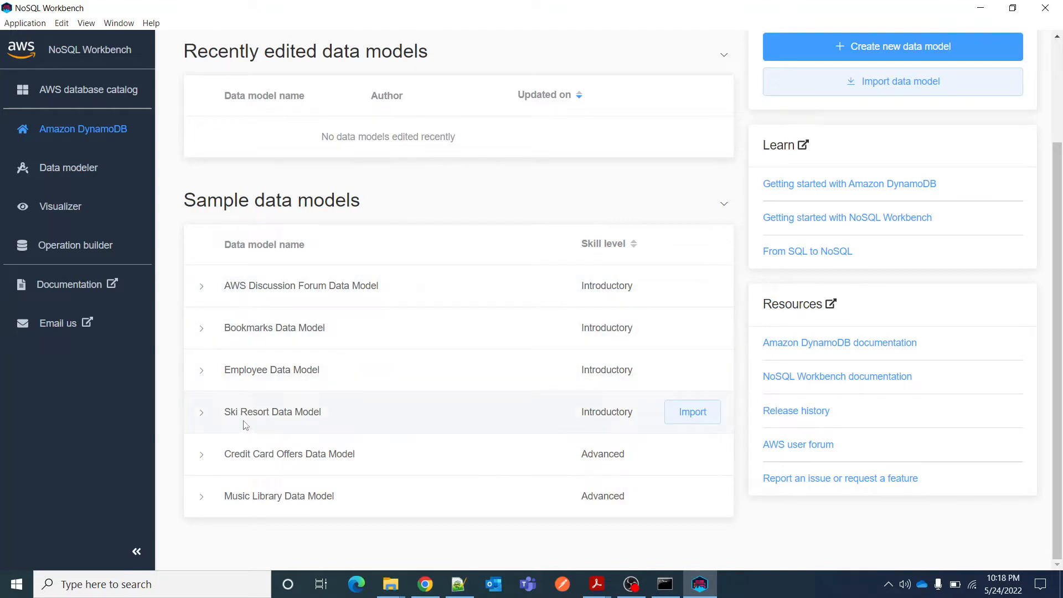
scroll(493, 363, up, 3)
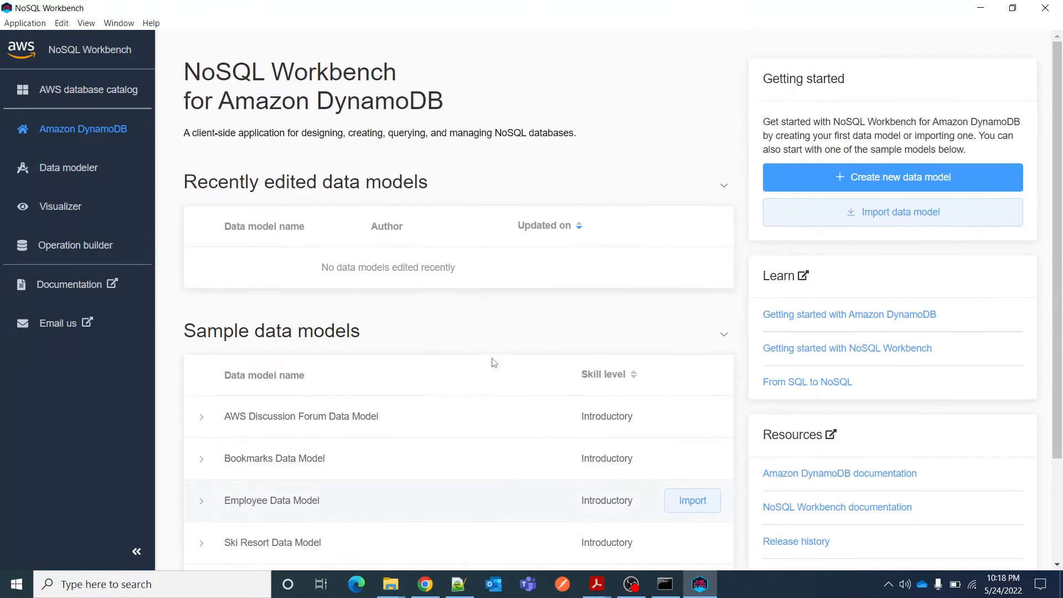
- Inspect the fields for creating a new data model and the formats available for importing one
click(897, 177)
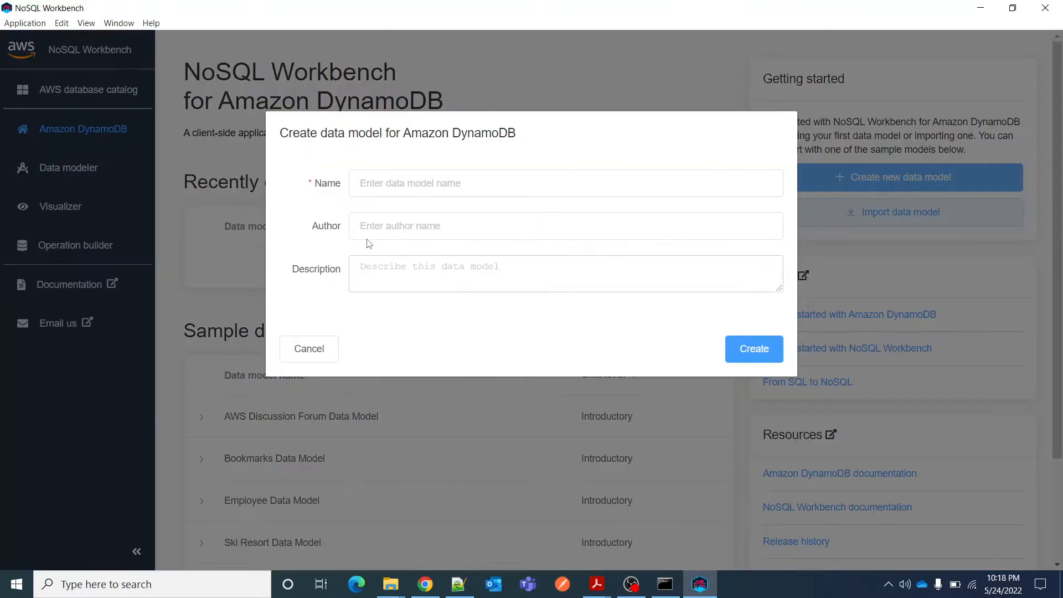
key(Tab)
click(395, 269)
click(309, 349)
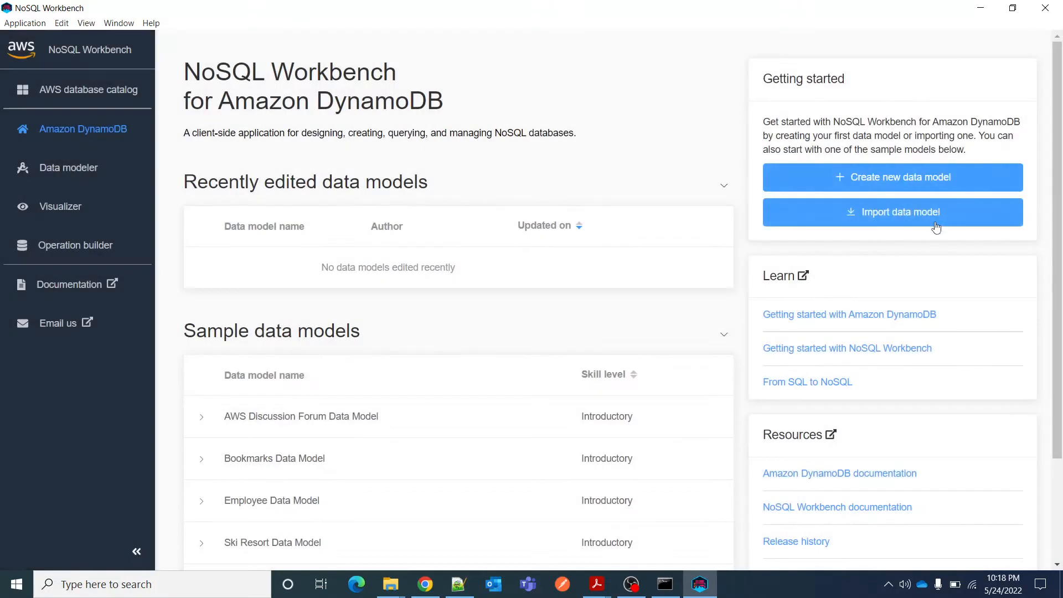
click(913, 218)
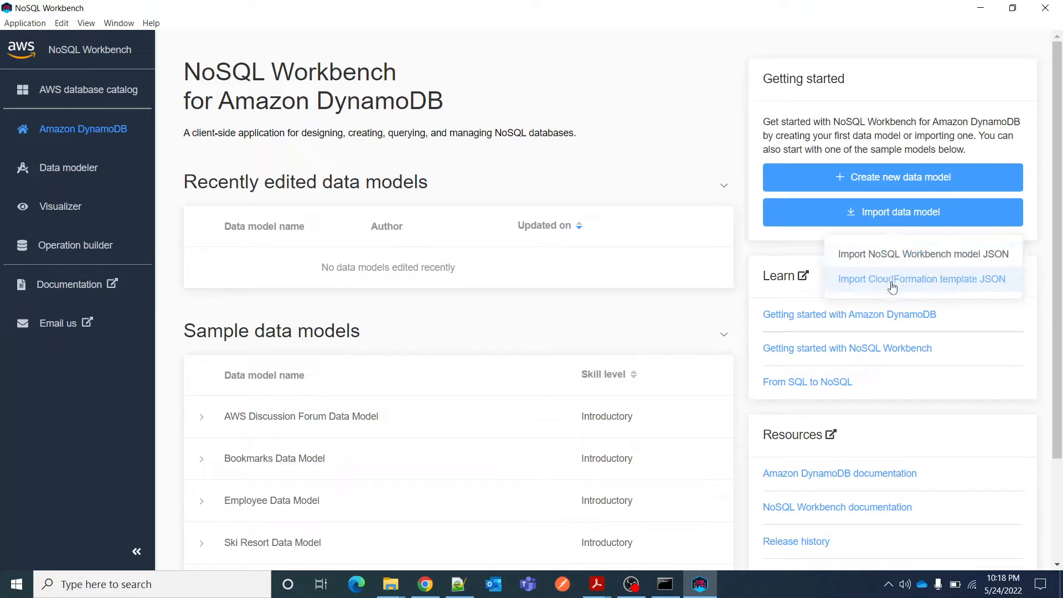
click(991, 279)
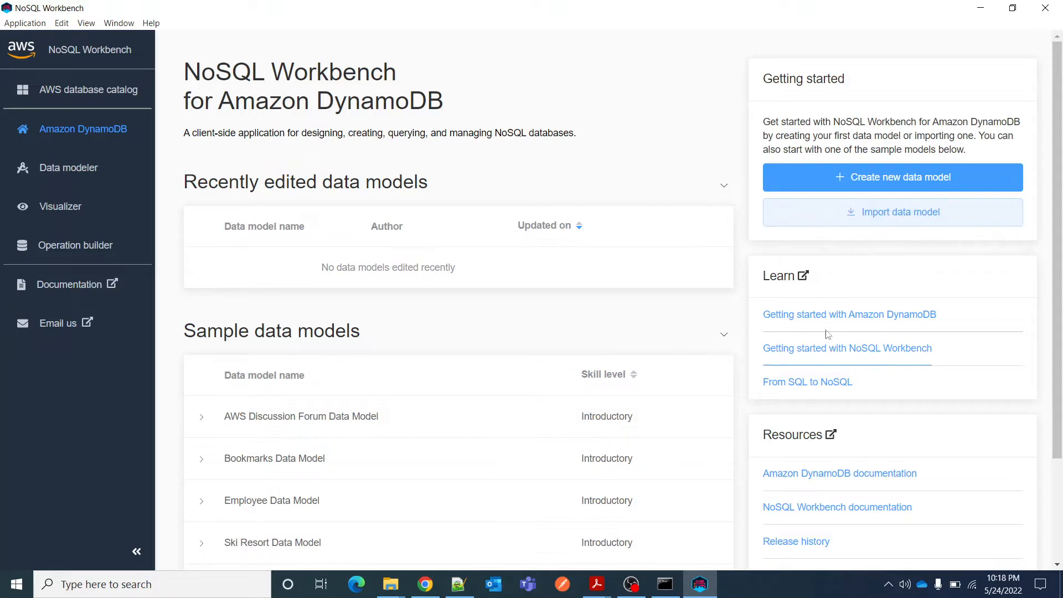
- View the From SQL to NoSQL learning page in the browser, close it and return to NoSQL Workbench
scroll(825, 318, down, 2)
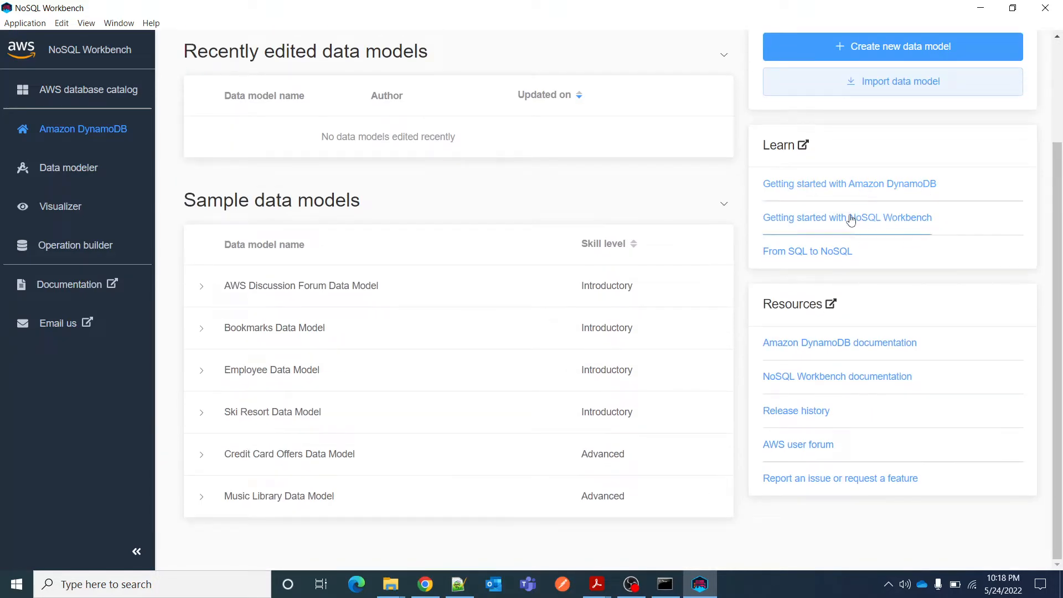
click(825, 255)
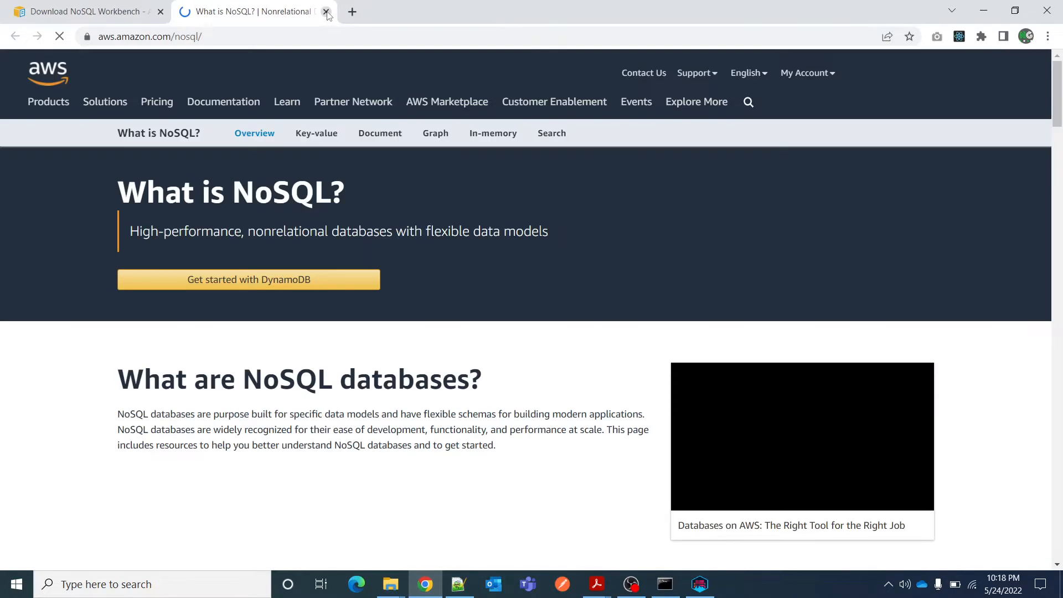
click(326, 11)
click(983, 10)
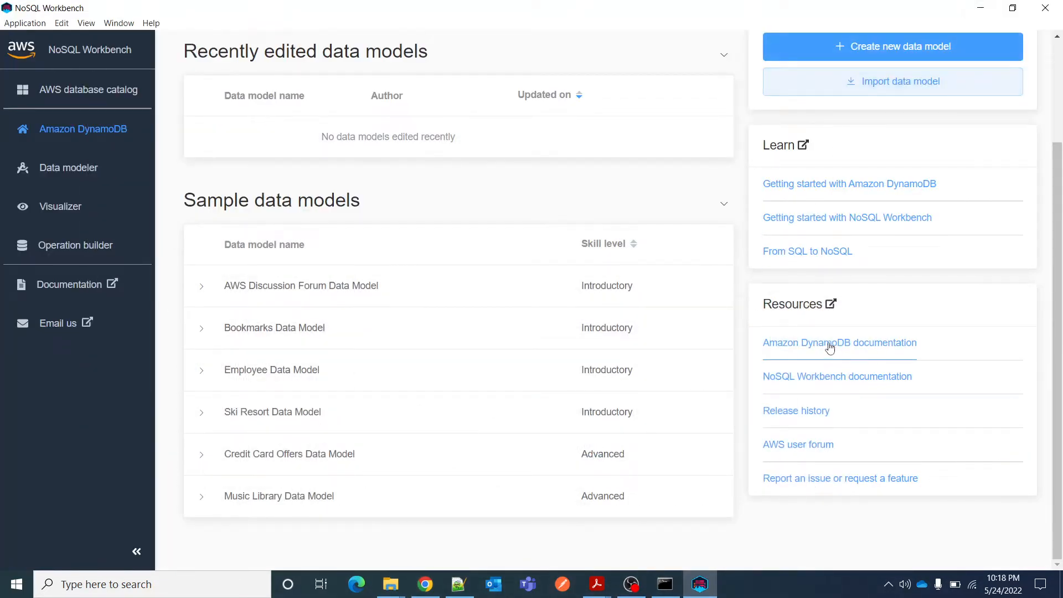
scroll(609, 326, up, 3)
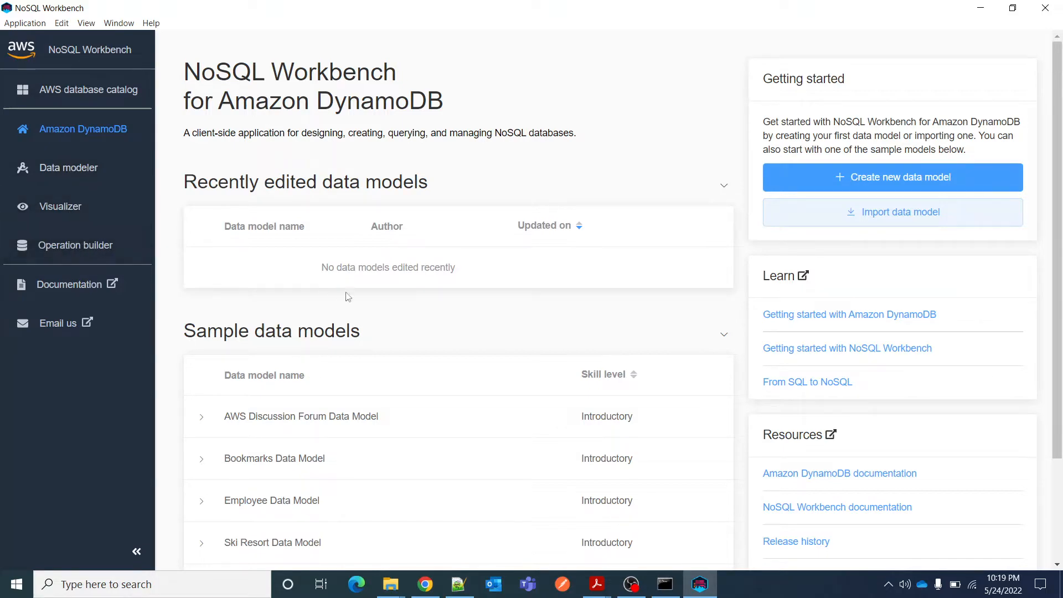
- Import the Employee Data Model sample and check the data model choices in the data modeler
scroll(354, 304, down, 3)
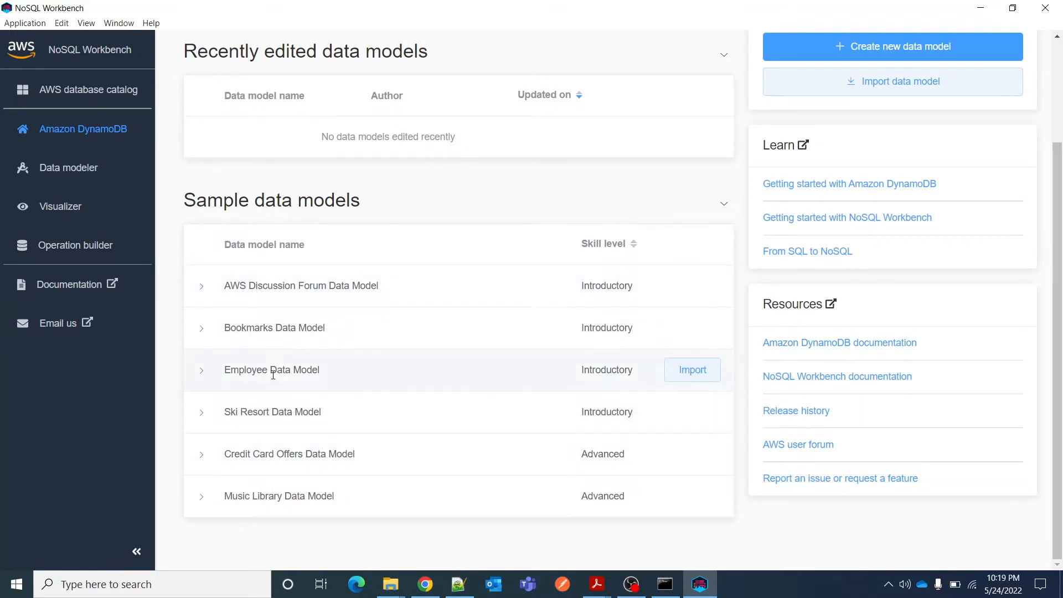
click(699, 375)
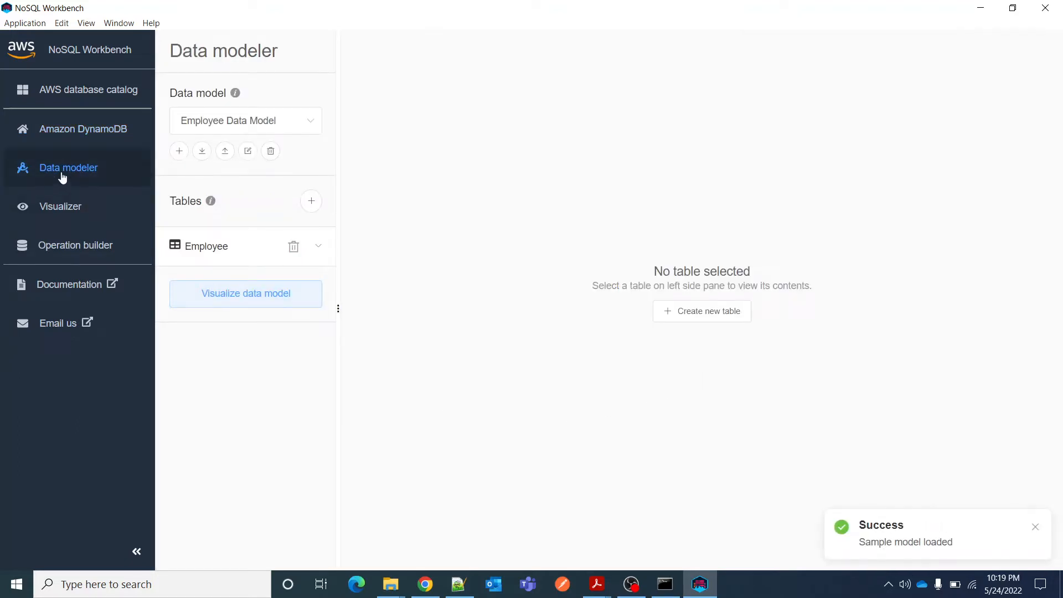
click(258, 123)
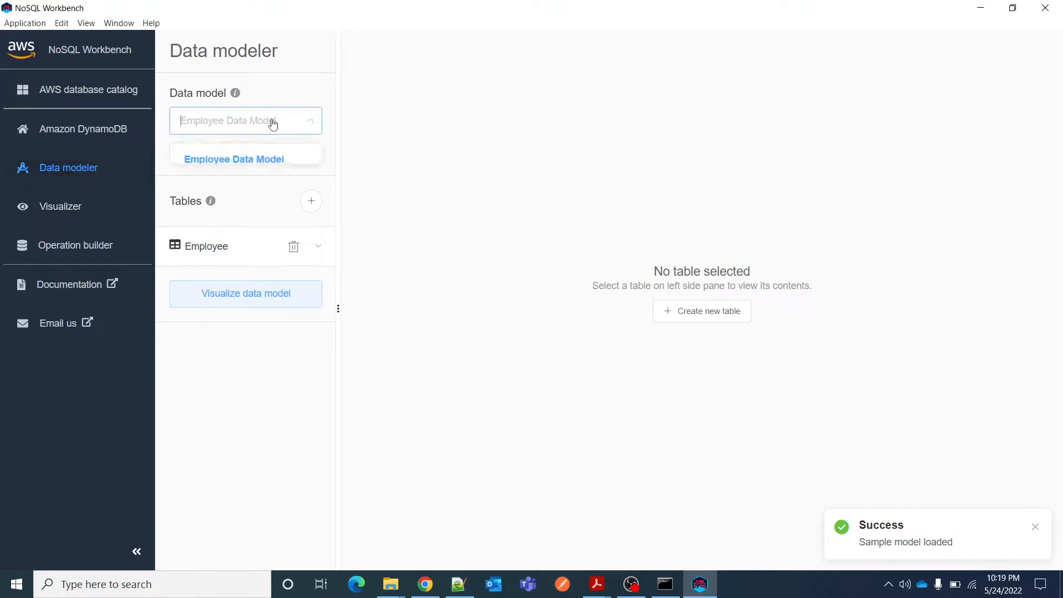
- Examine the Employee table's attributes and its Name and DirectReports global secondary indexes in the data modeler
click(205, 247)
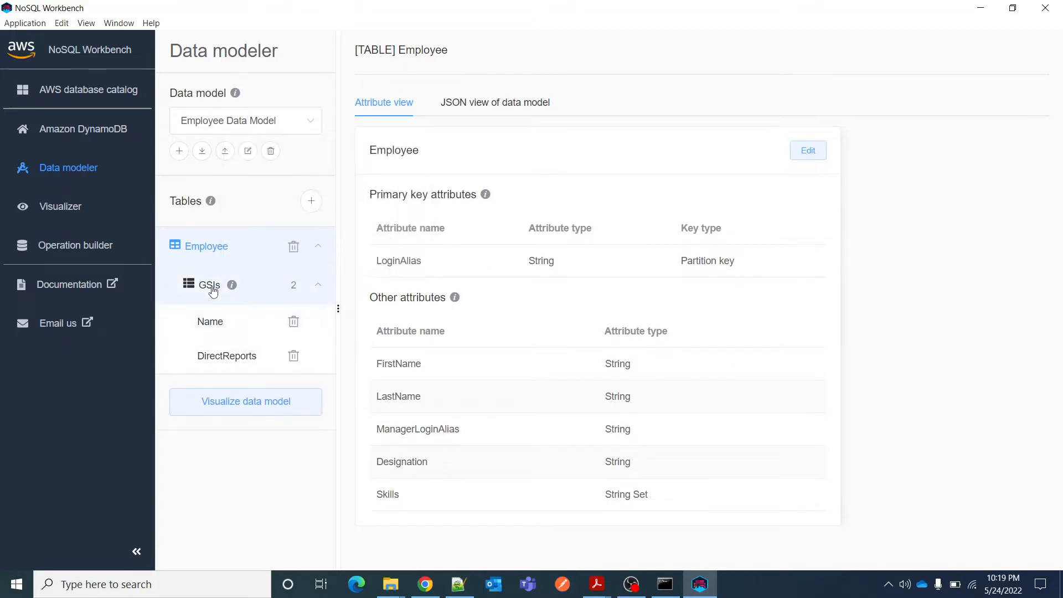
mouse_move(228, 291)
click(216, 288)
click(216, 288)
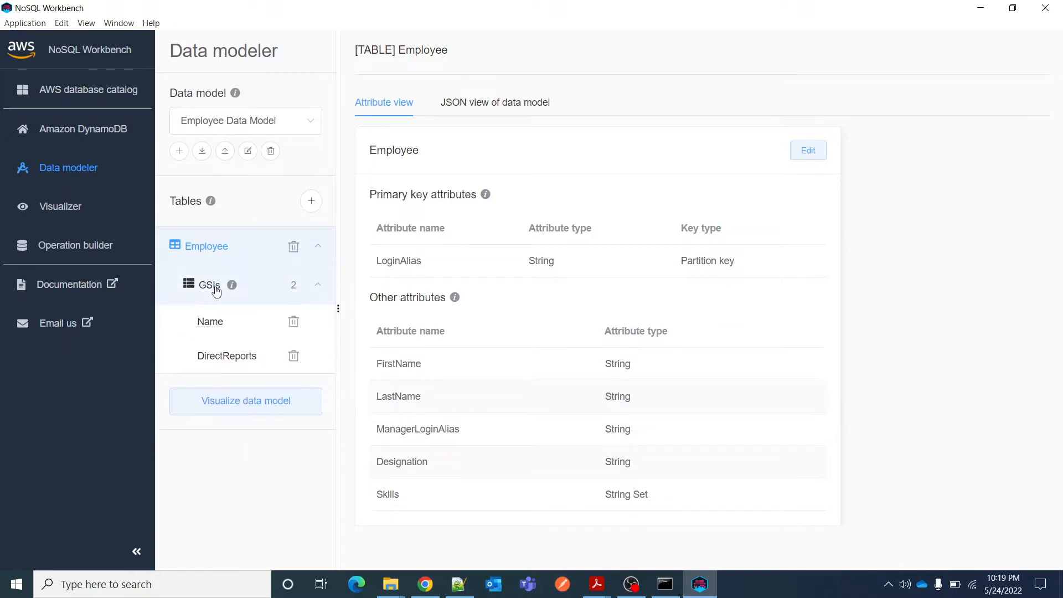
click(220, 327)
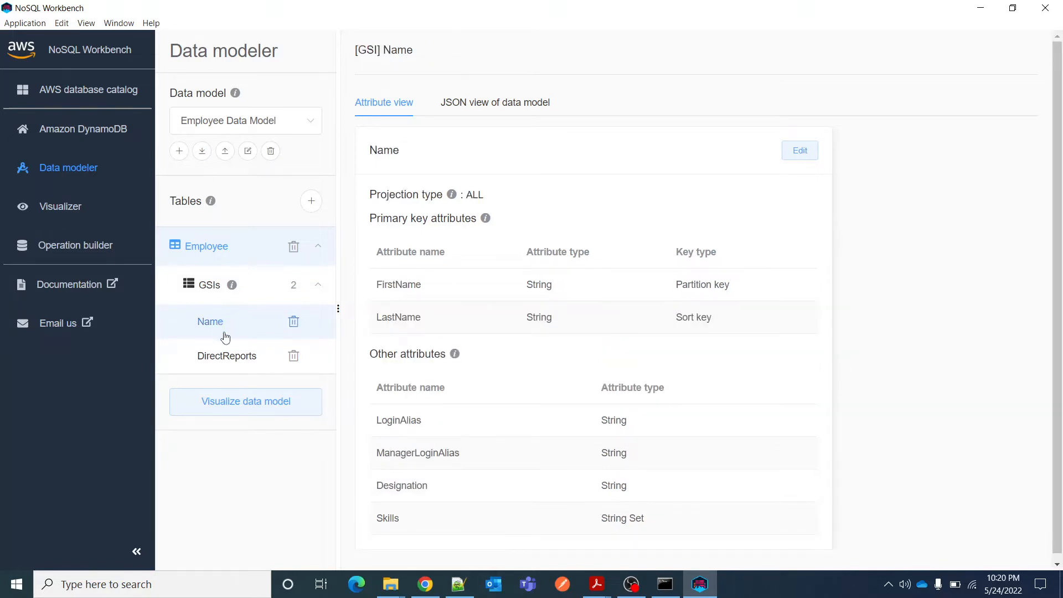
click(228, 359)
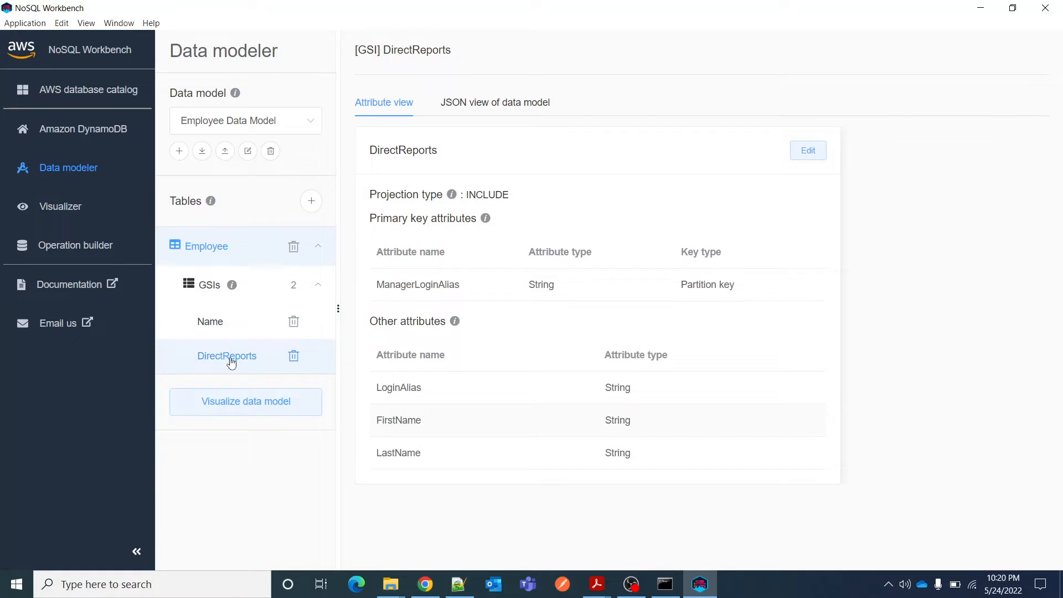
click(209, 248)
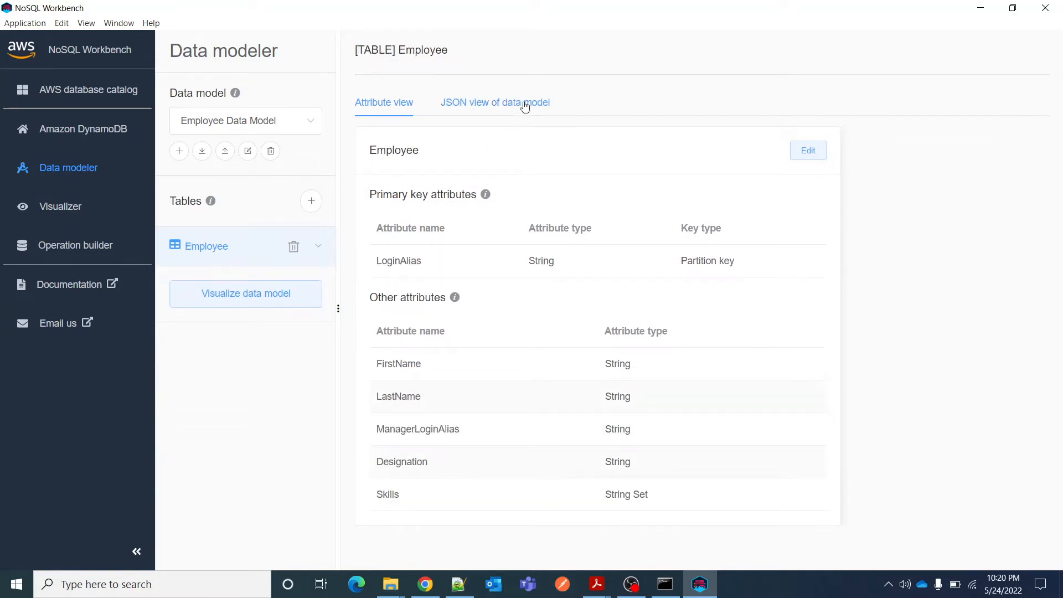
- Check the JSON view of the Employee data model and review the table's LoginAlias partition key and other attributes in the attribute view
click(491, 107)
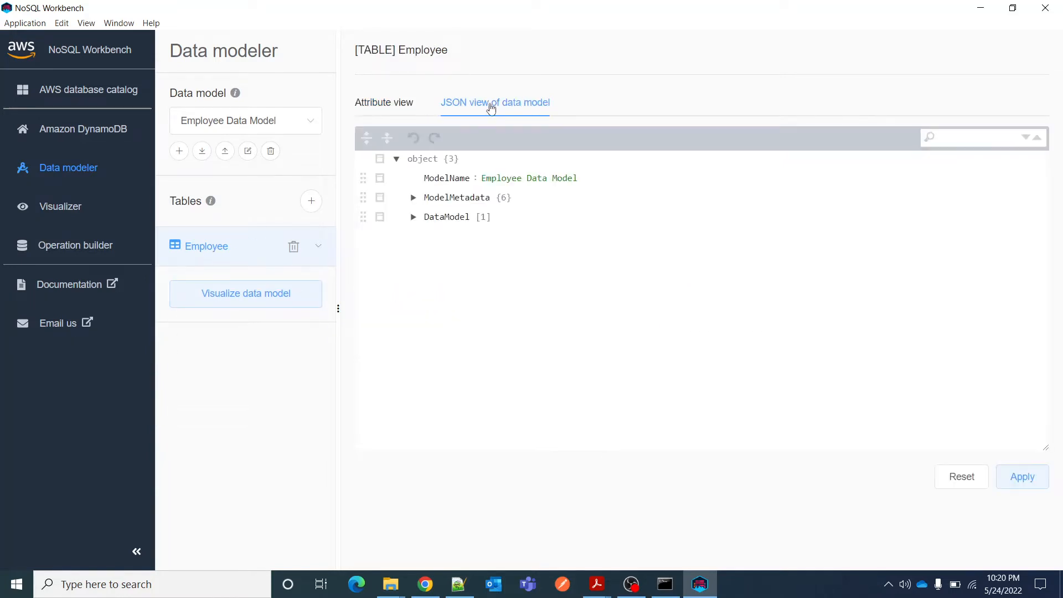
click(386, 104)
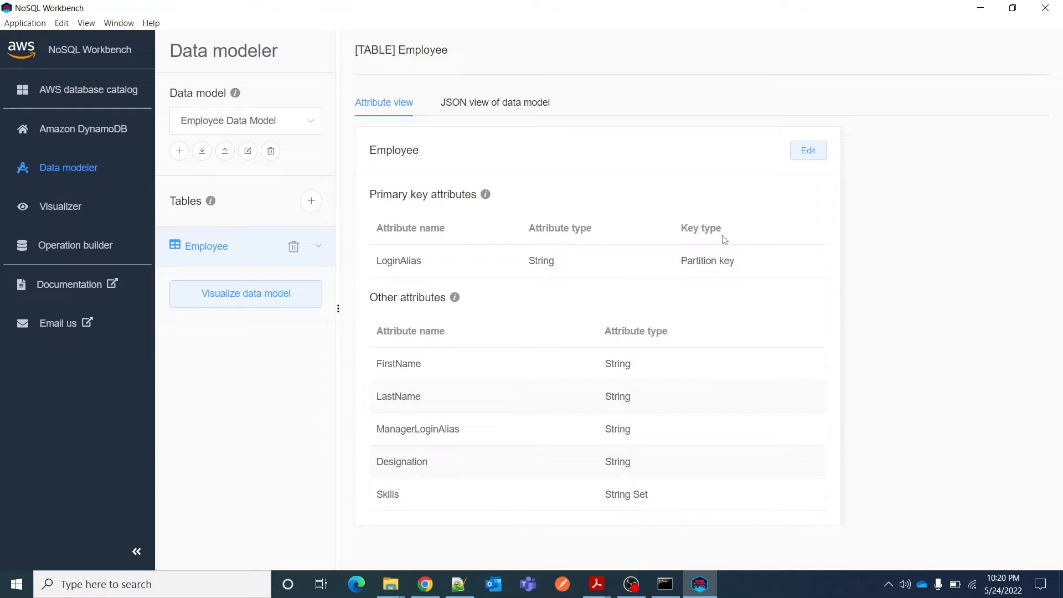
double_click(397, 260)
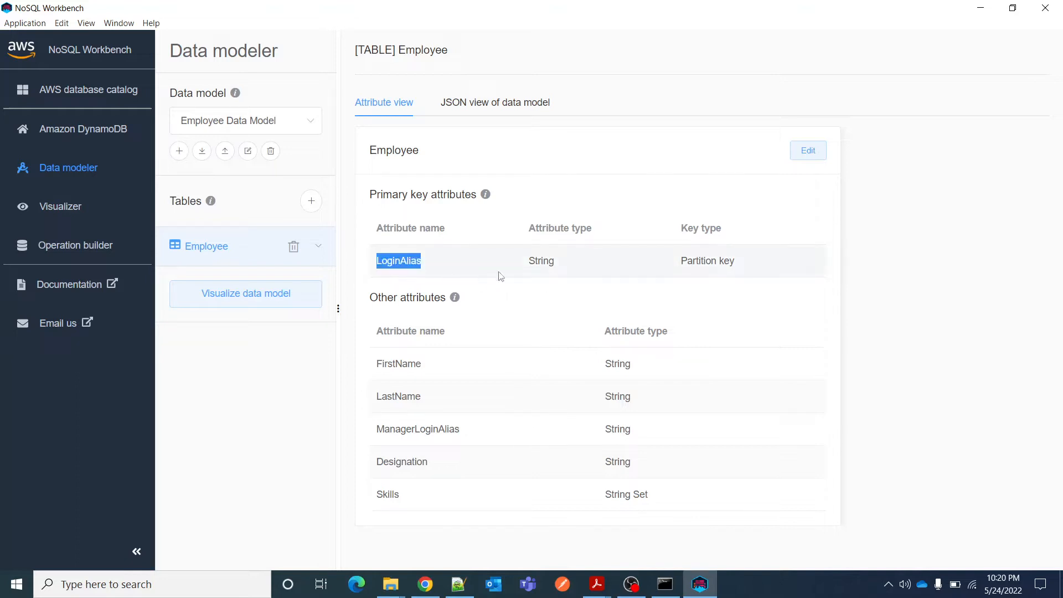
double_click(541, 261)
double_click(409, 260)
double_click(408, 260)
drag(682, 261, 775, 262)
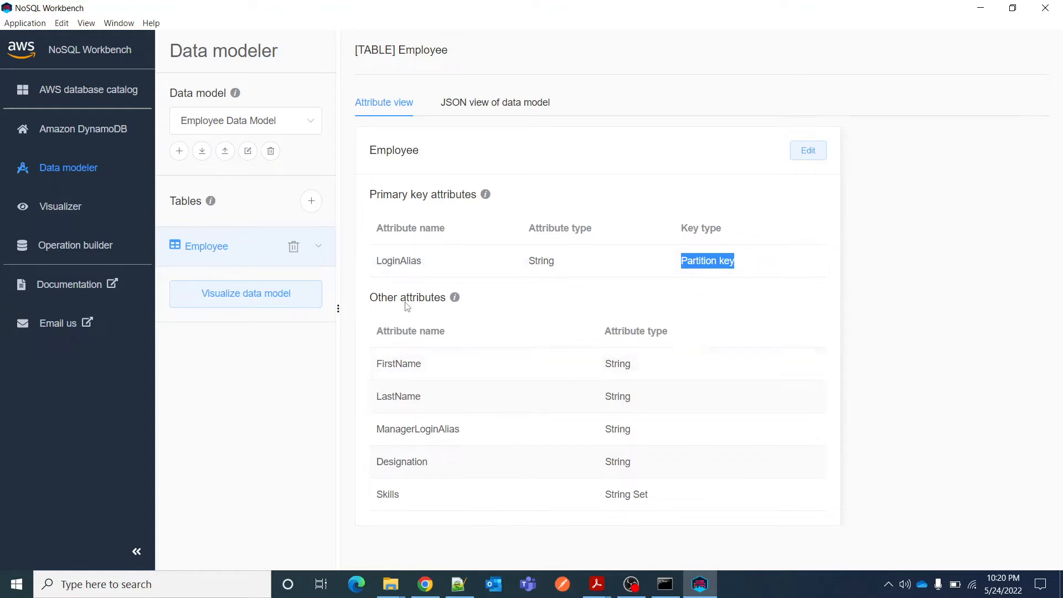
click(389, 361)
drag(383, 364, 503, 364)
drag(393, 395, 470, 429)
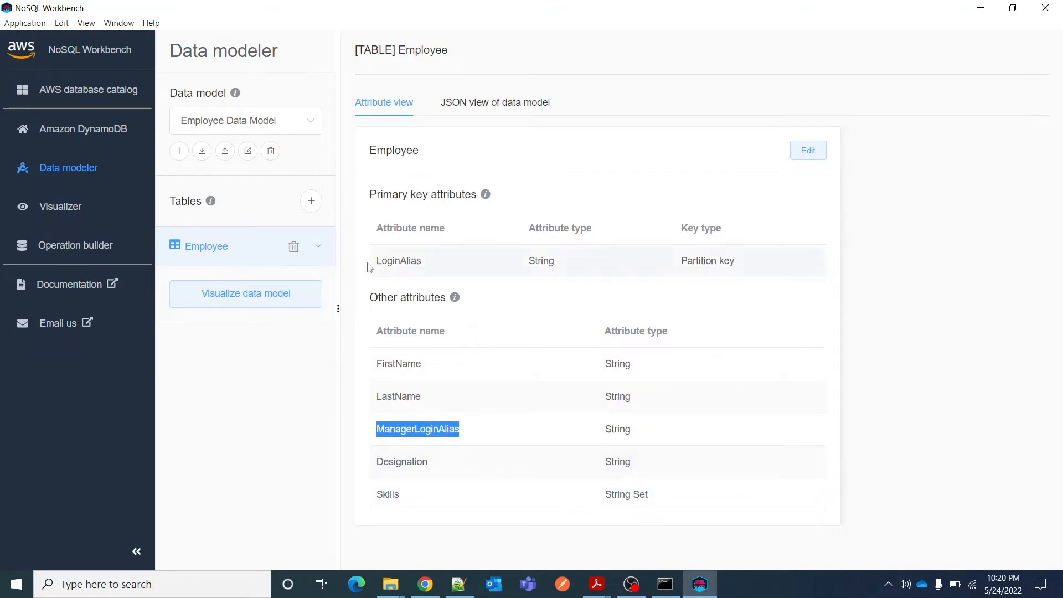
- Visualize the Employee data model and examine the Employee table's primary key and attributes with its sample items
click(250, 298)
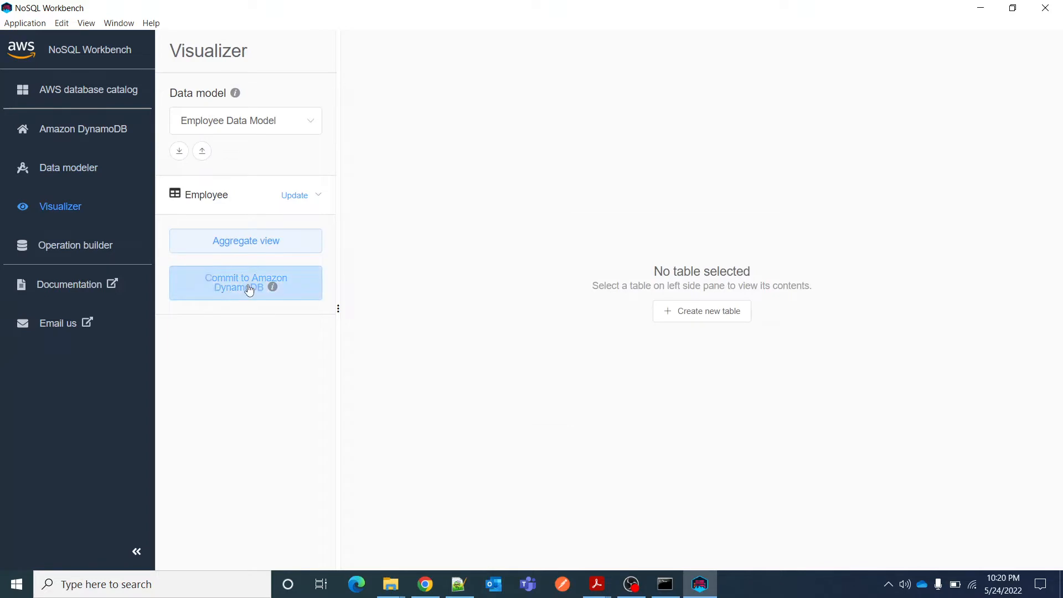
click(226, 199)
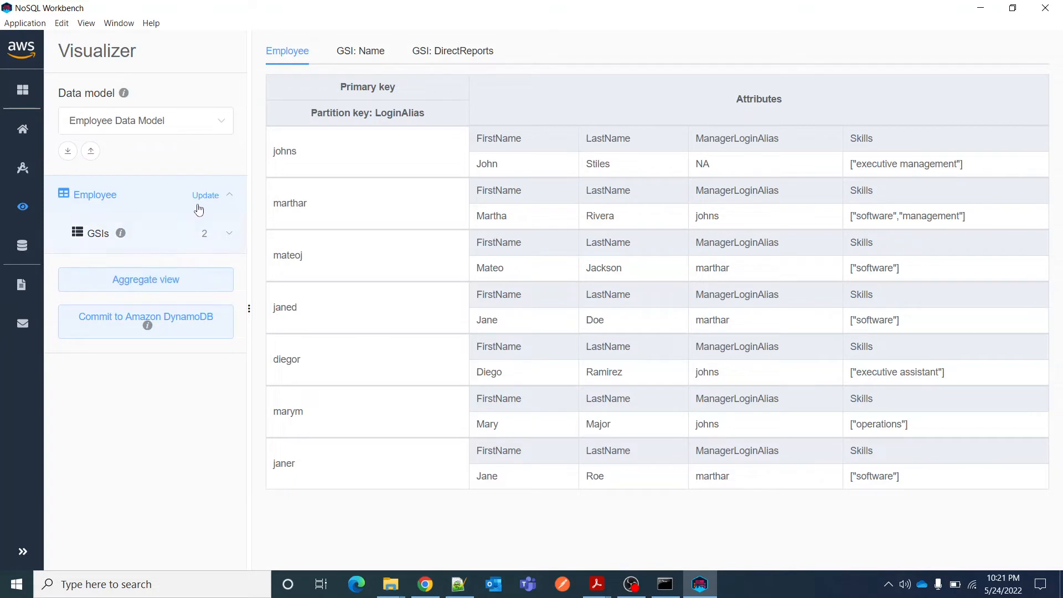
click(134, 203)
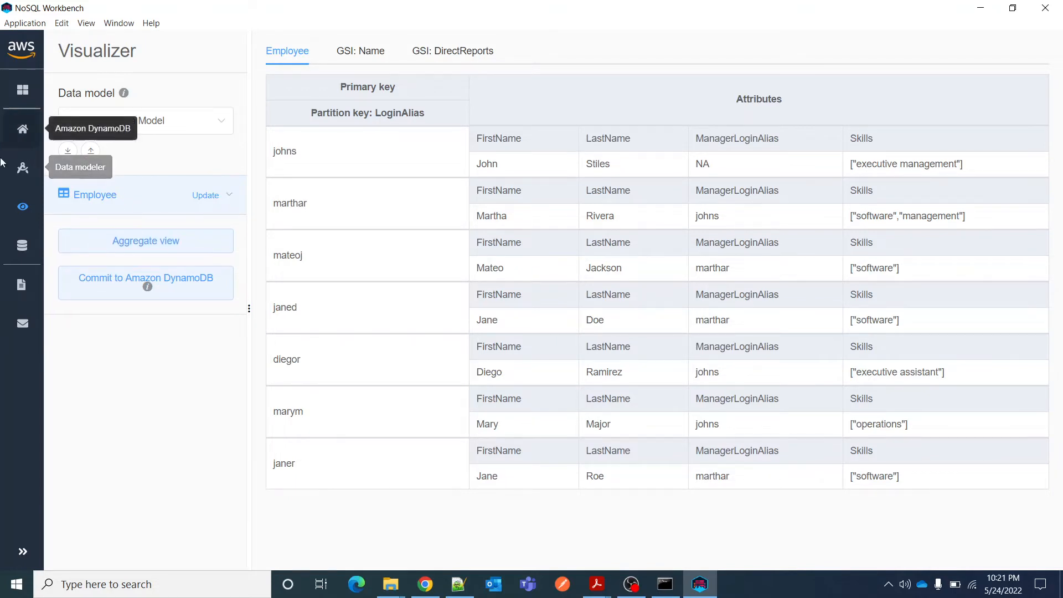
click(147, 202)
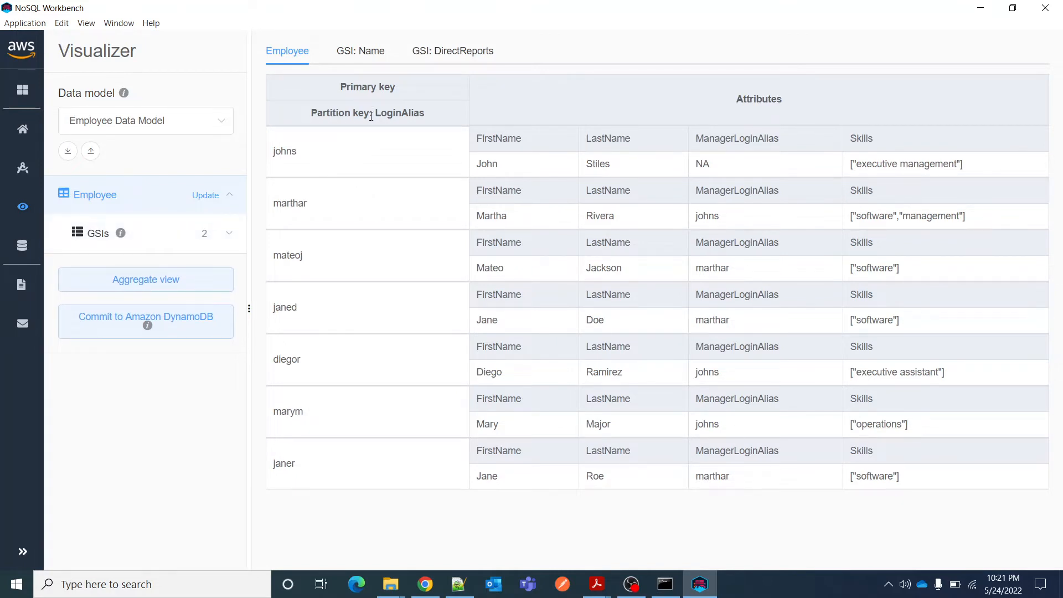
drag(336, 89, 417, 91)
drag(732, 100, 814, 107)
click(547, 156)
- Examine the sample data under the Name and DirectReports global secondary indexes, including the ManagerLoginAlias partition key
click(366, 53)
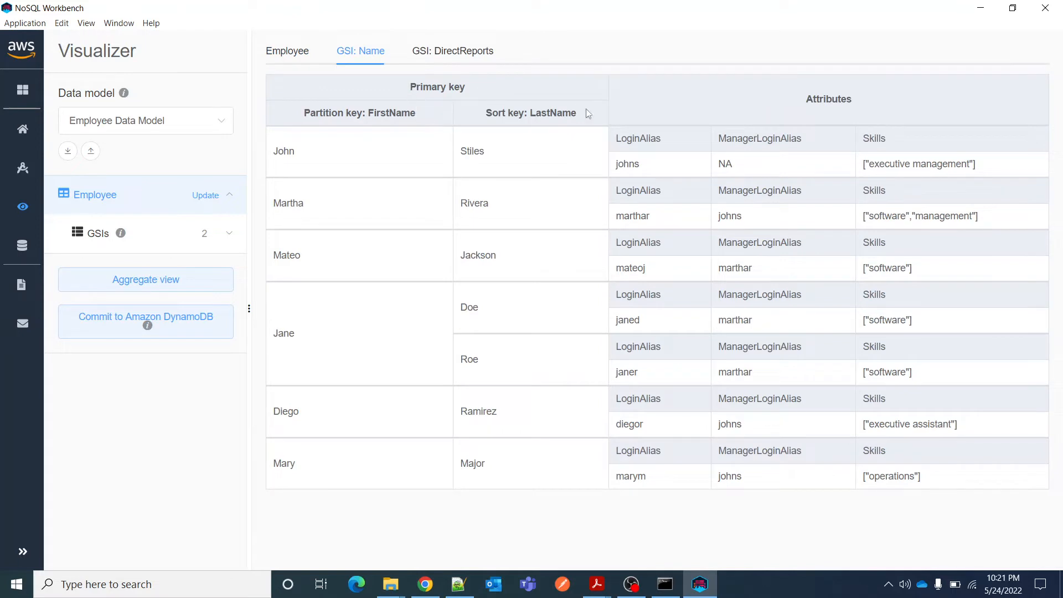
click(457, 54)
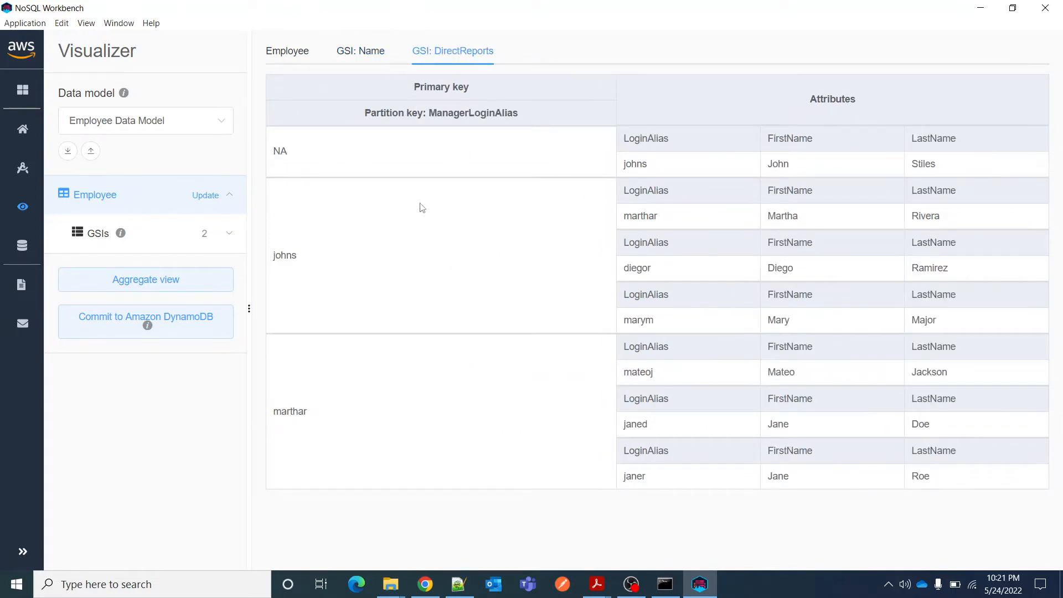
drag(367, 113, 537, 119)
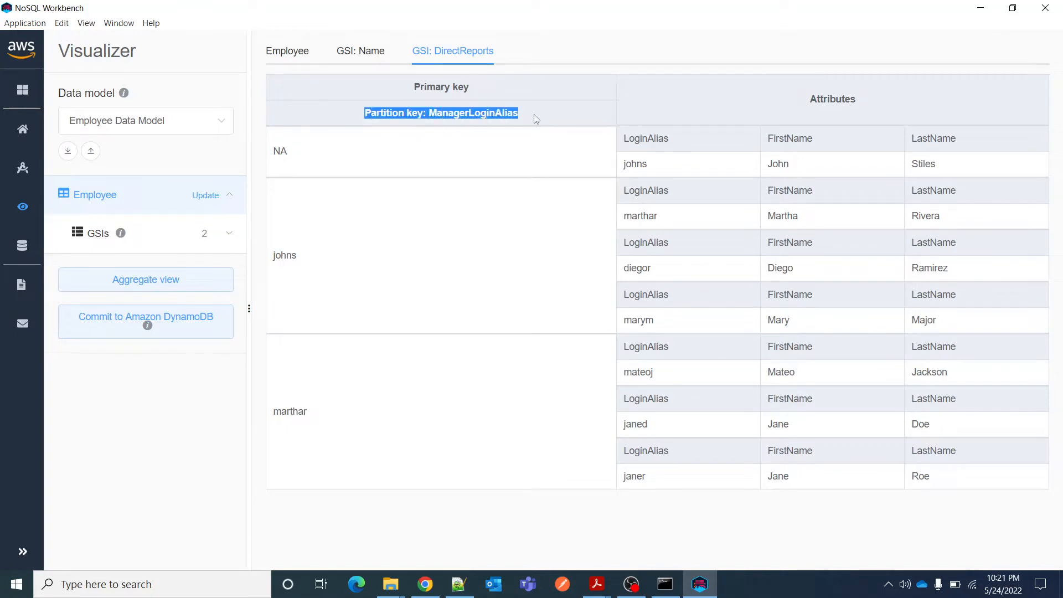
click(472, 135)
double_click(444, 110)
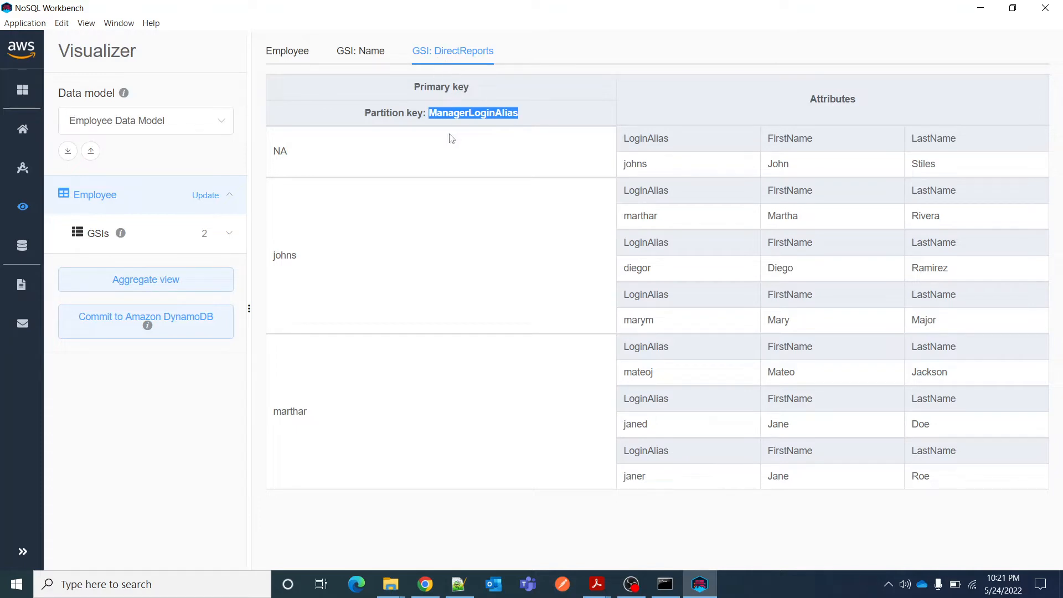
- Compare the Employee table view with its Name and DirectReports index views and return to the table view
click(357, 50)
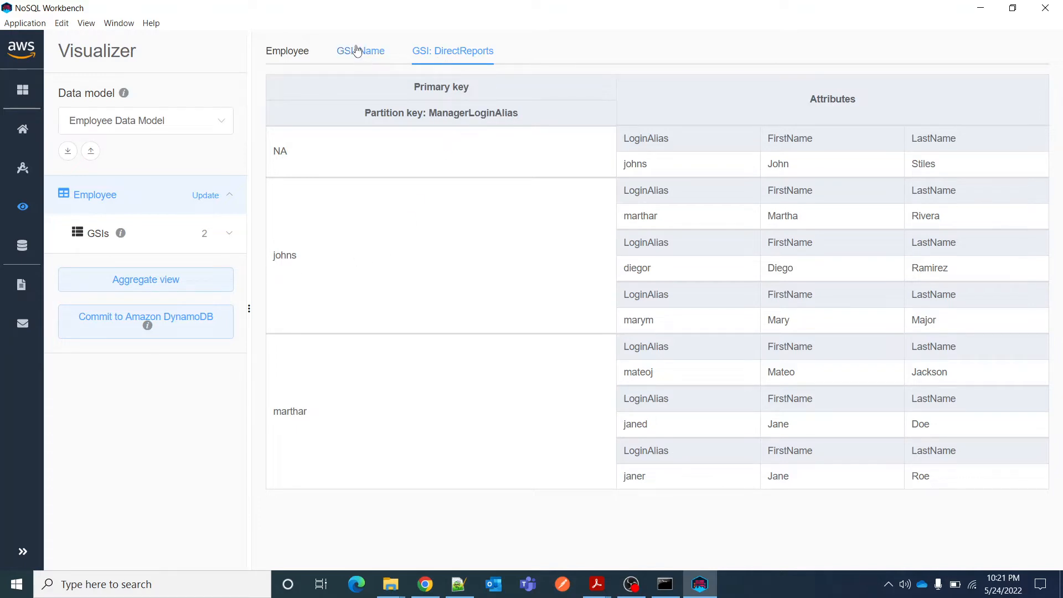
click(286, 52)
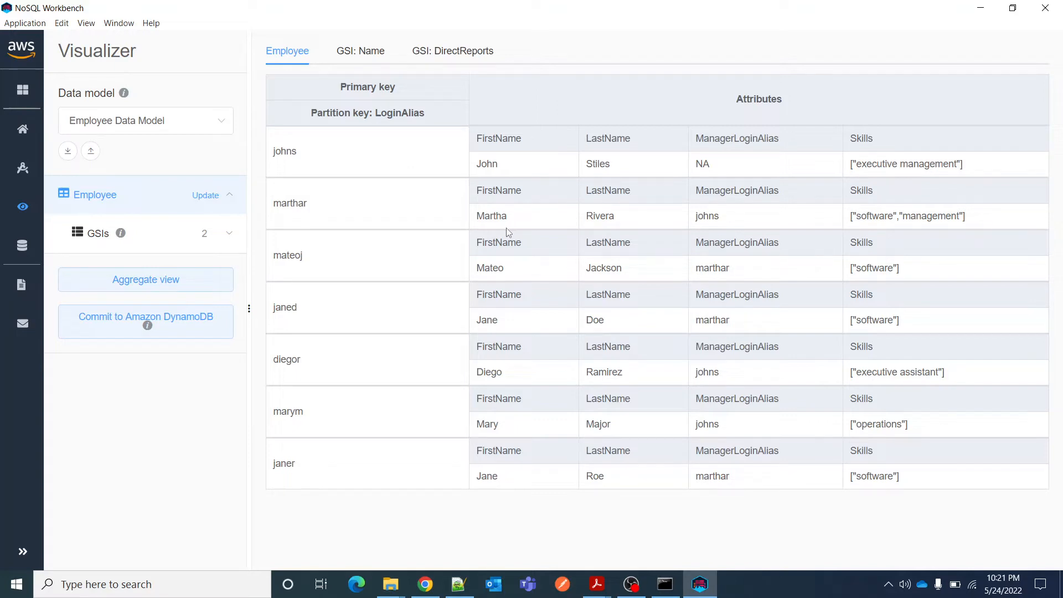
click(362, 50)
click(473, 50)
click(305, 52)
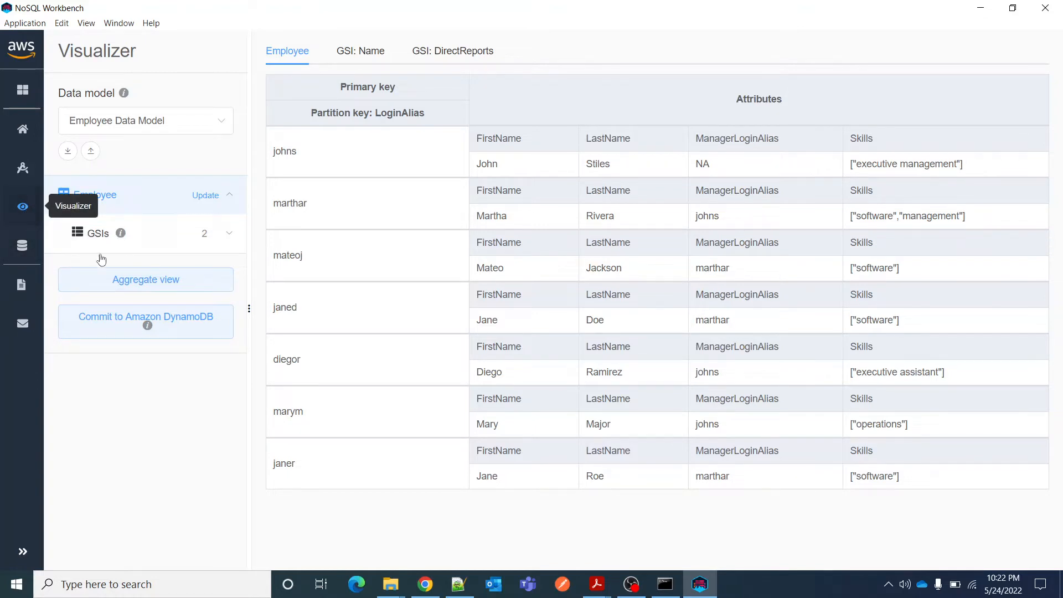
- Open the localhost connection in the operation builder and check the available connections, keeping localhost selected
click(23, 247)
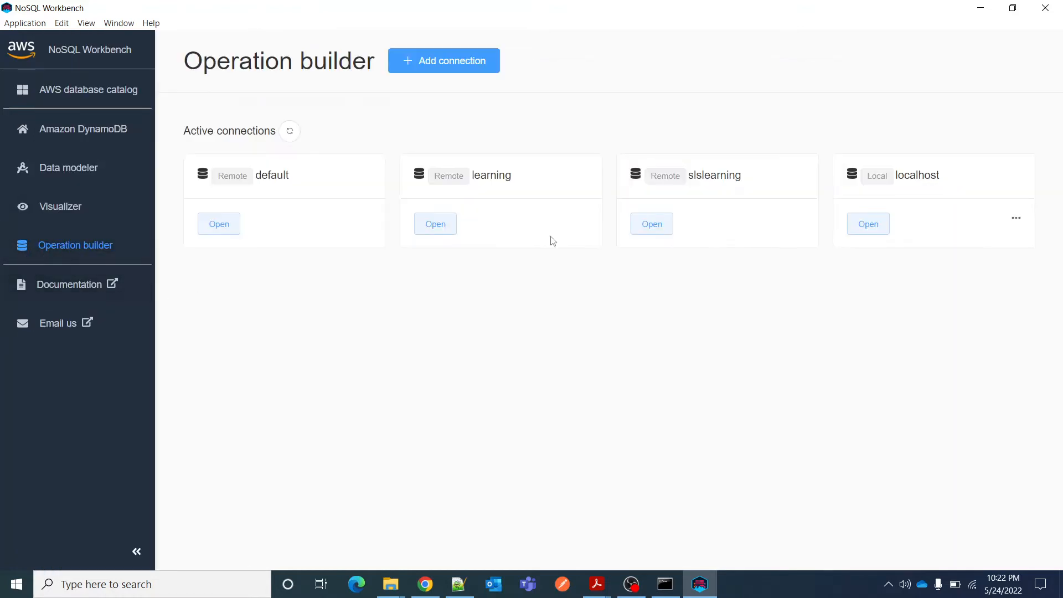
click(873, 226)
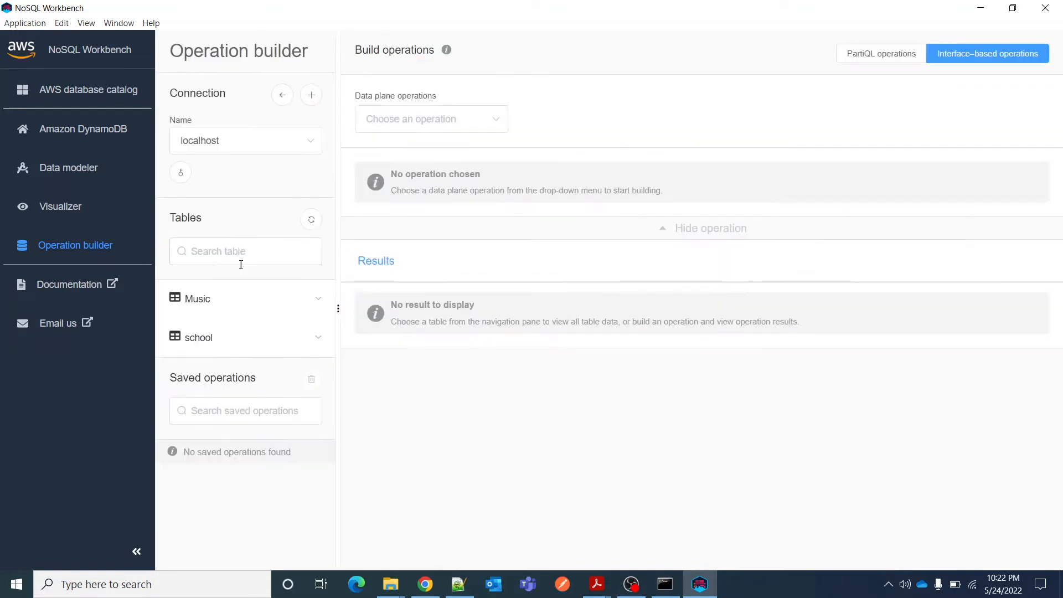
click(230, 143)
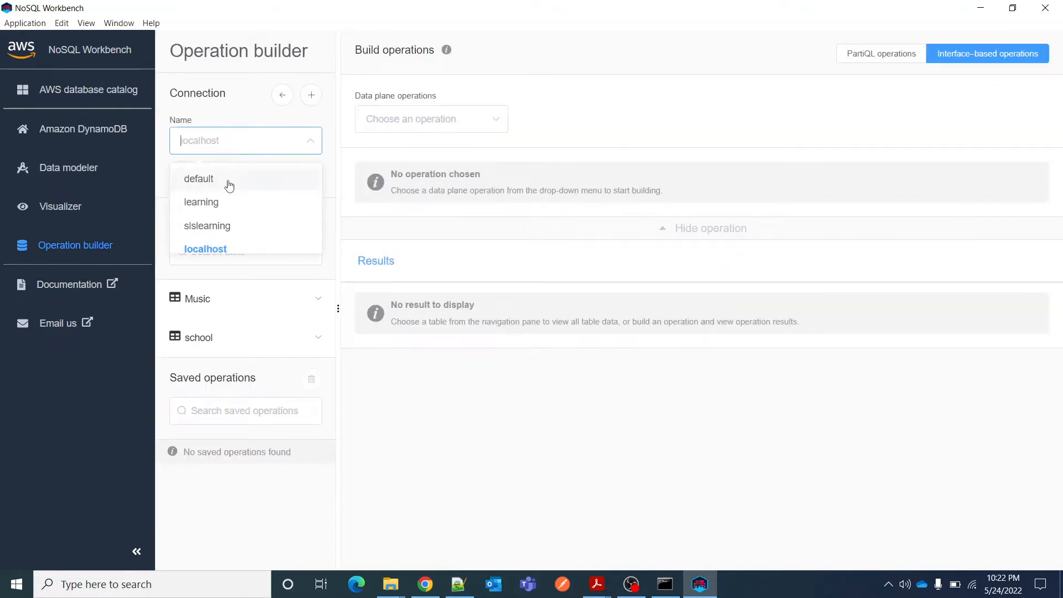
click(241, 249)
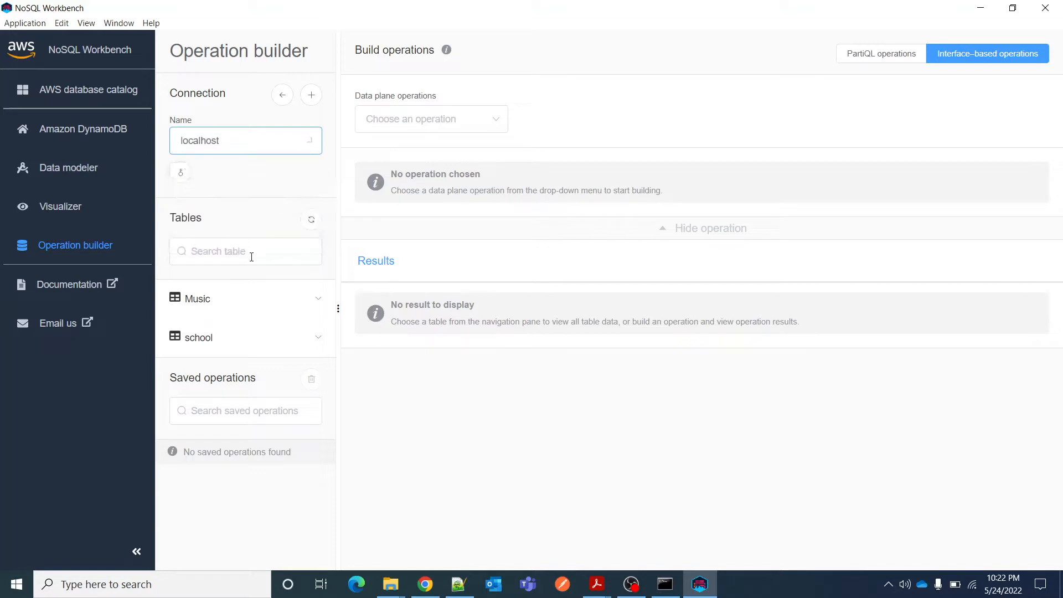
- View the items stored in the Music and school tables of the localhost connection
click(218, 299)
drag(399, 392, 804, 468)
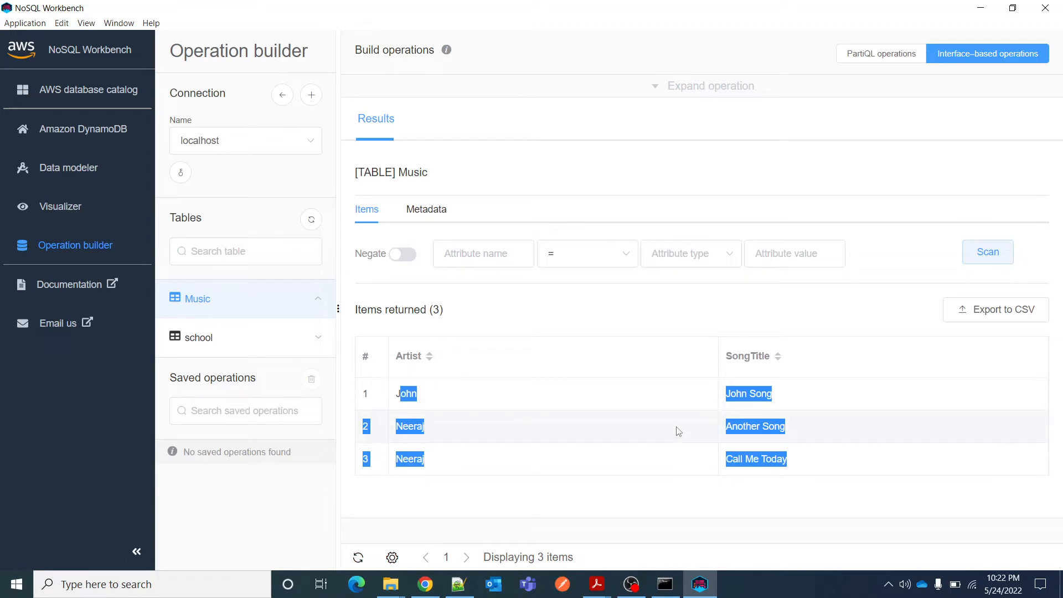
click(641, 428)
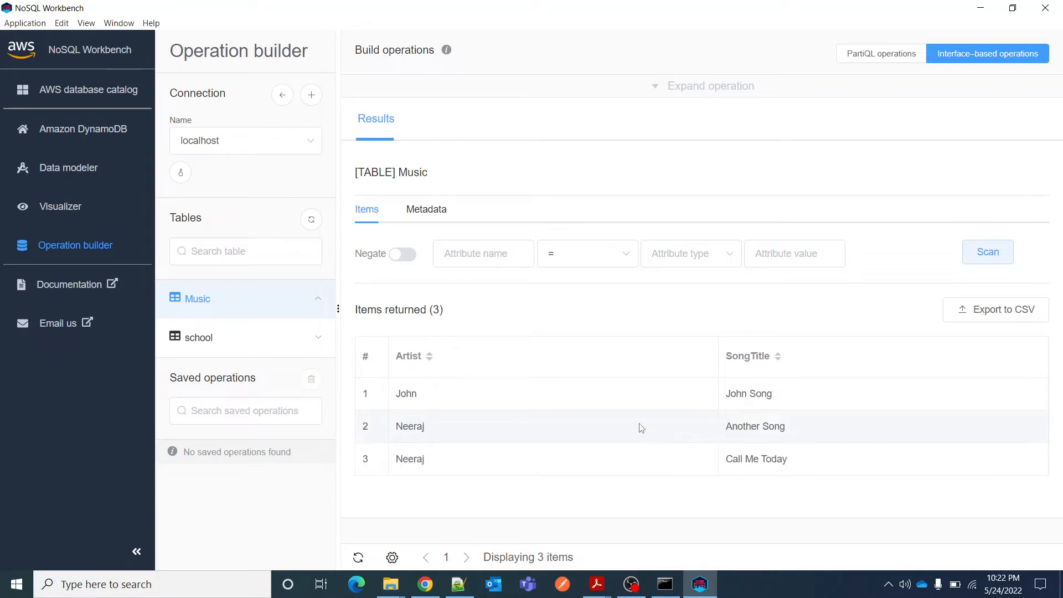
click(197, 337)
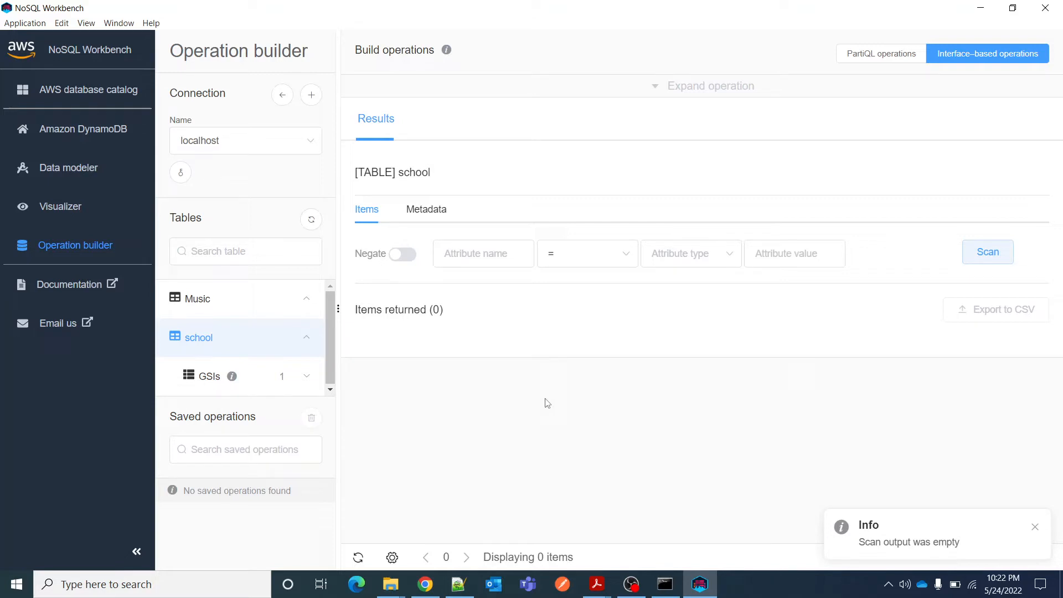
- Commit the Employee Data Model from the visualizer to DynamoDB using the saved localhost connection
click(85, 174)
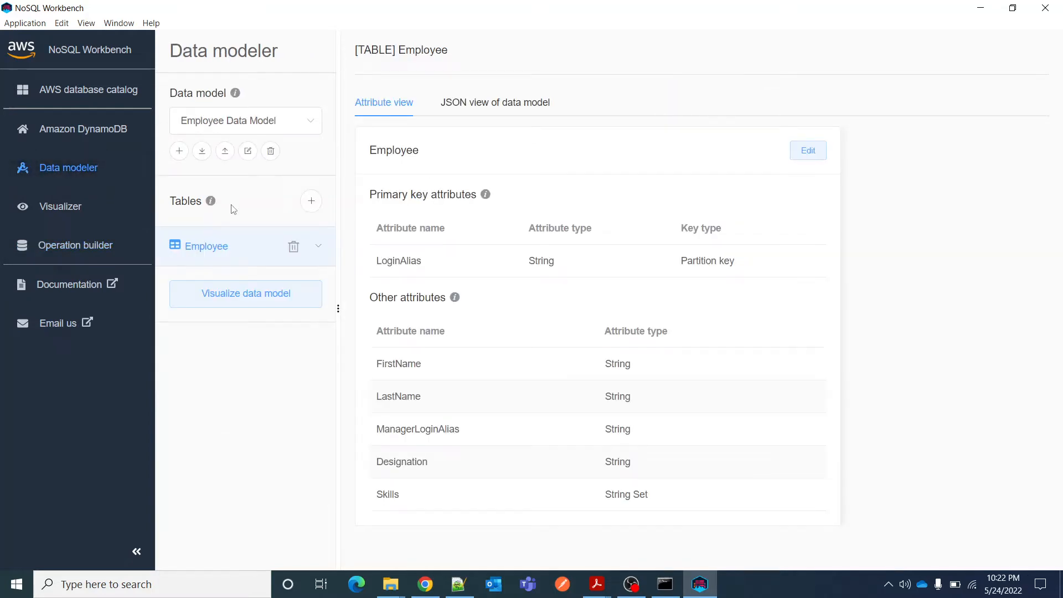
click(66, 207)
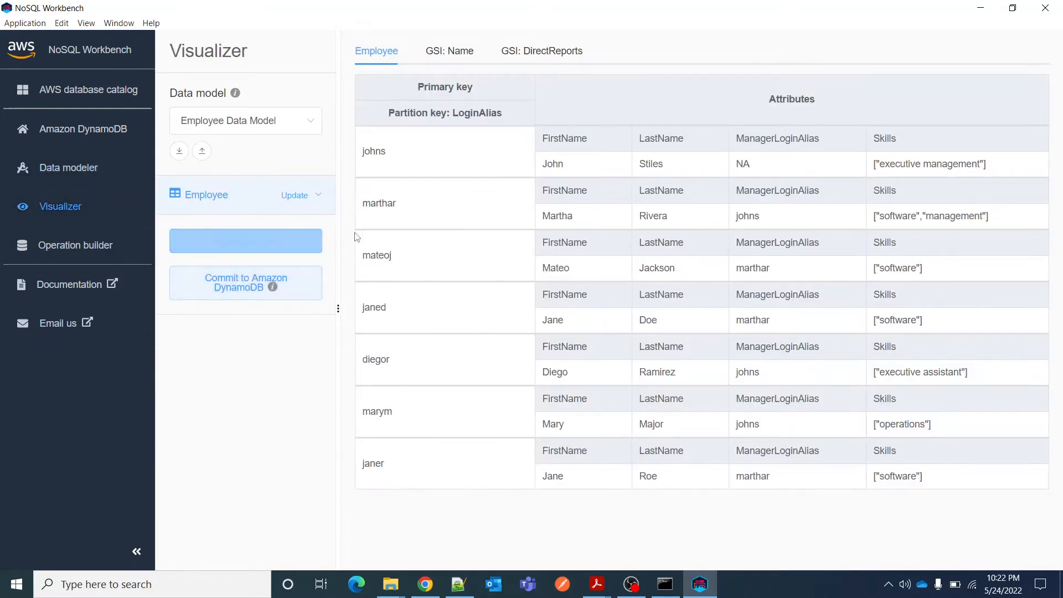
click(247, 287)
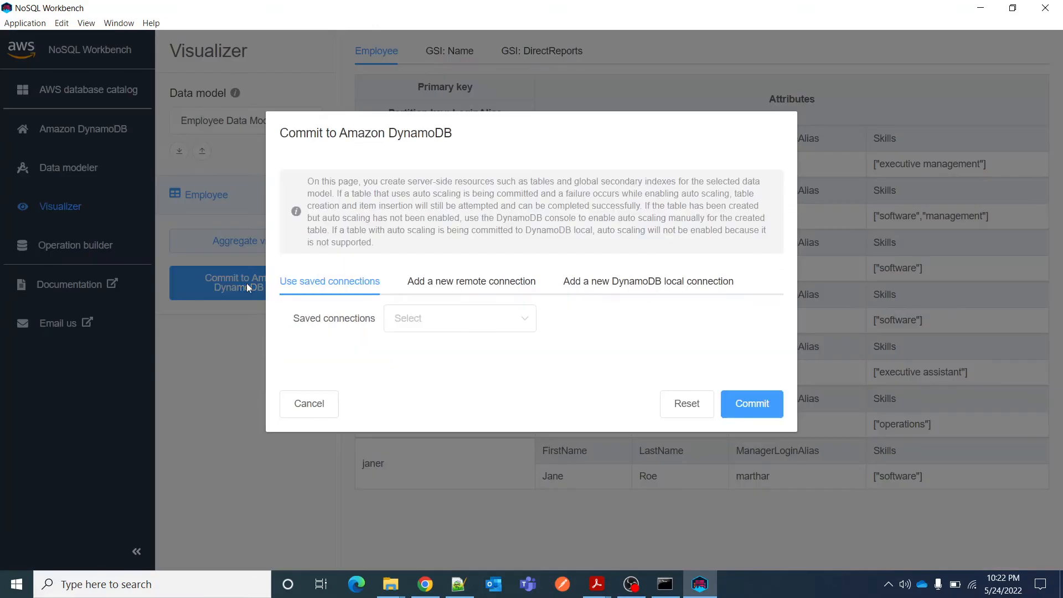
click(430, 317)
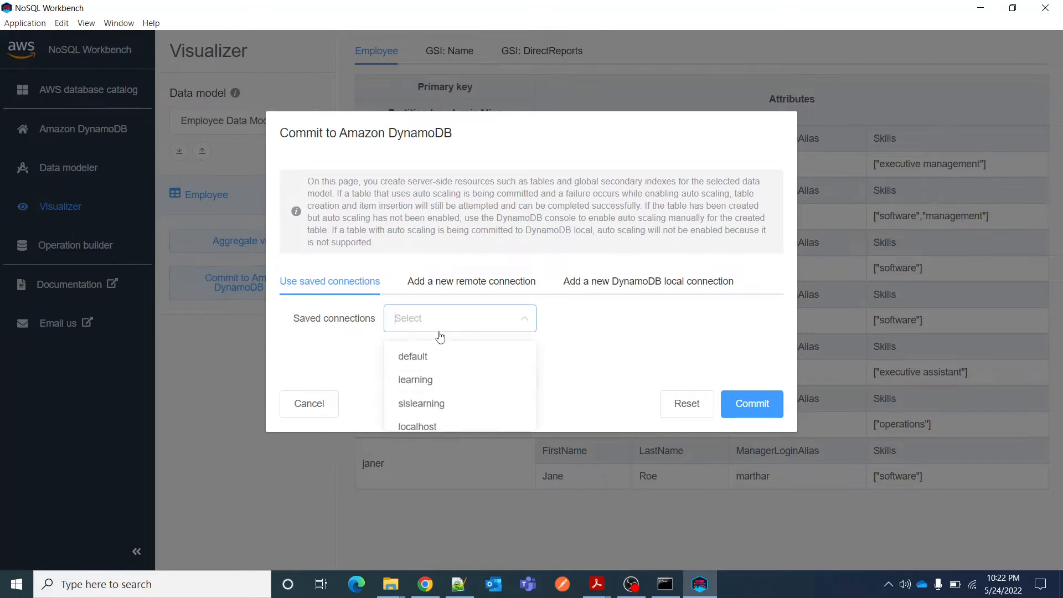
click(437, 427)
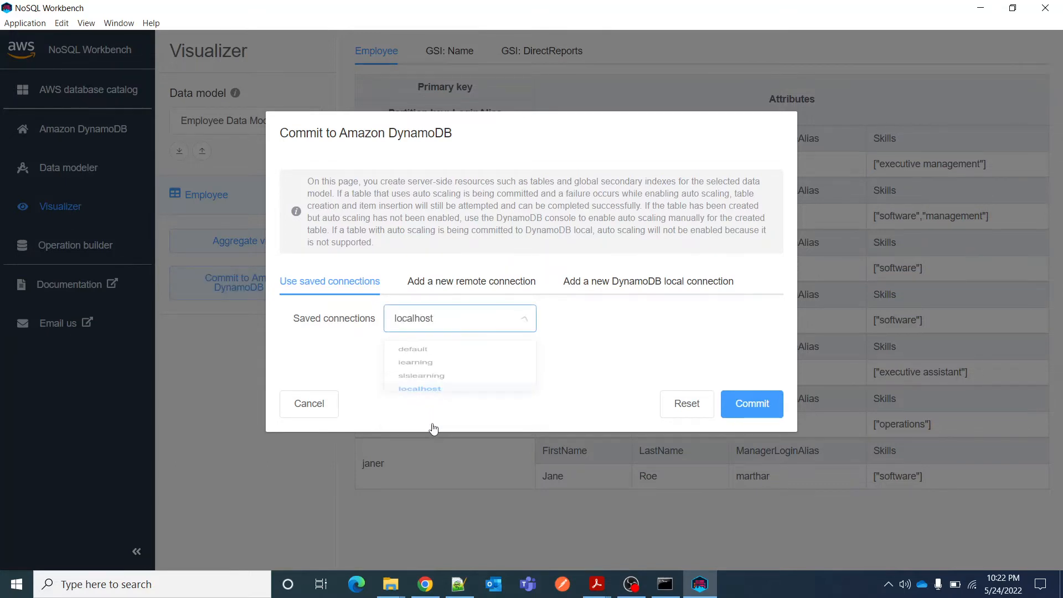
click(753, 404)
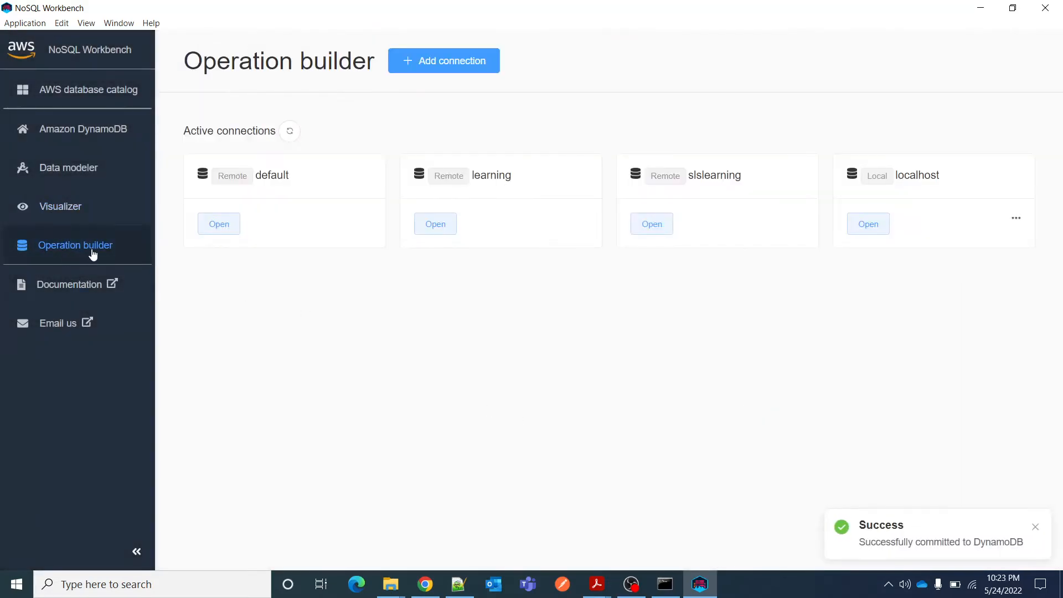
- Open the localhost connection in the operation builder and view the items of the committed Employee table
click(868, 224)
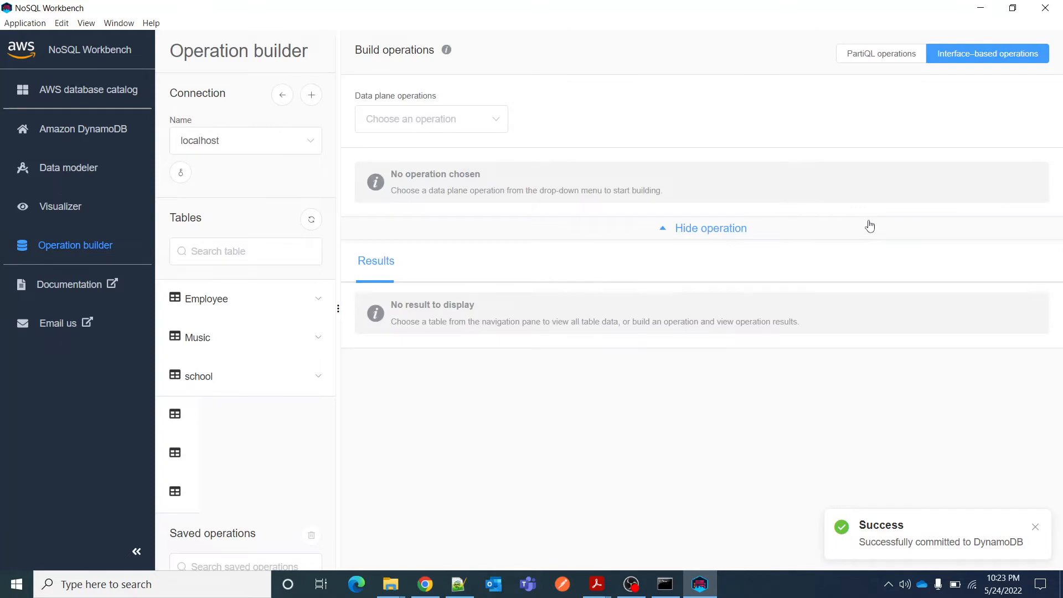
click(208, 302)
scroll(496, 383, down, 2)
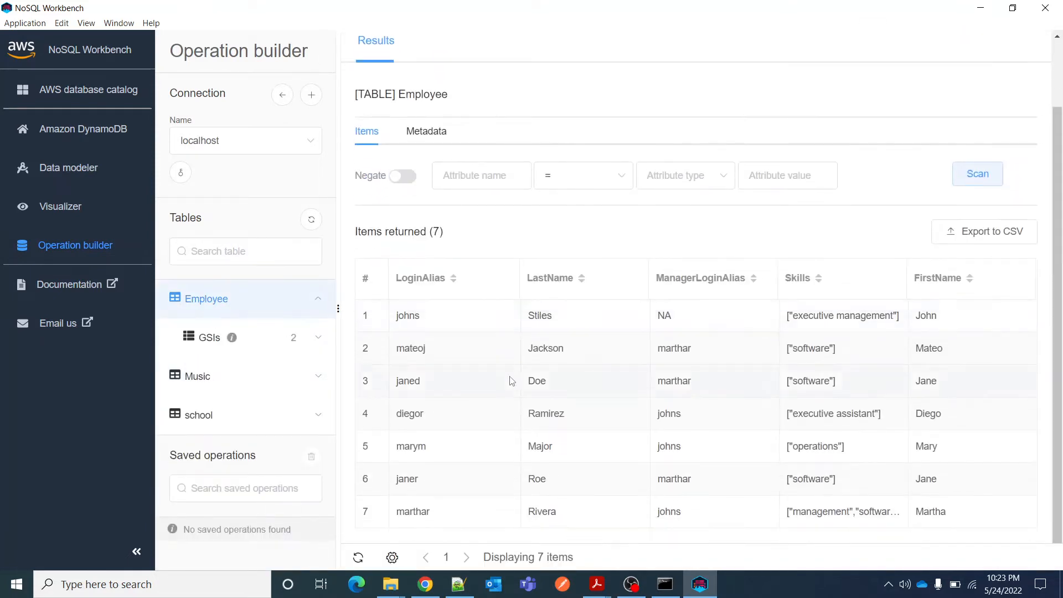
scroll(596, 359, up, 2)
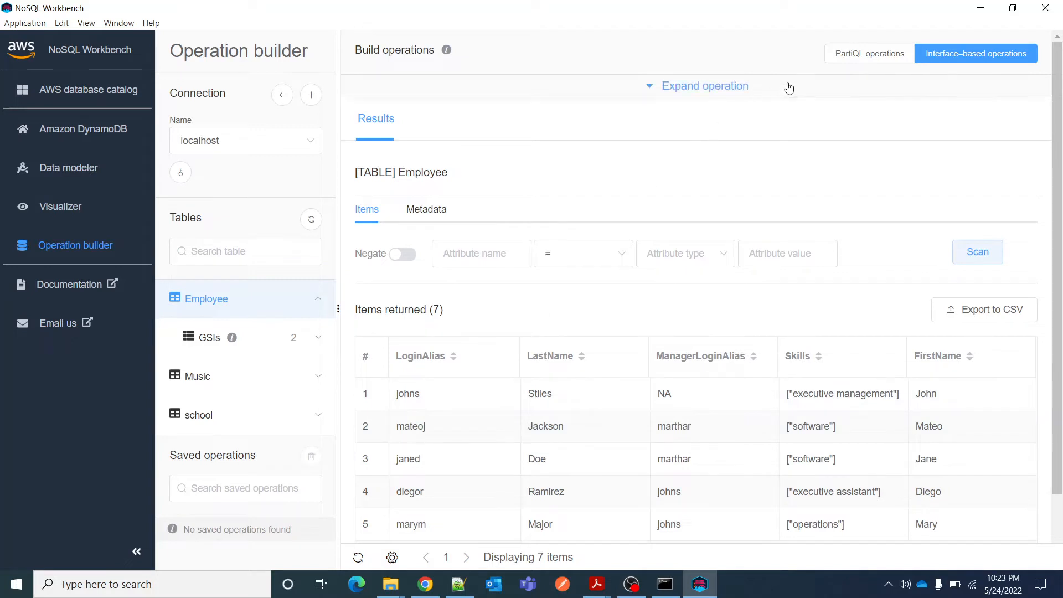
- Expand the operation form and set up a Query operation on the Employee table
click(666, 88)
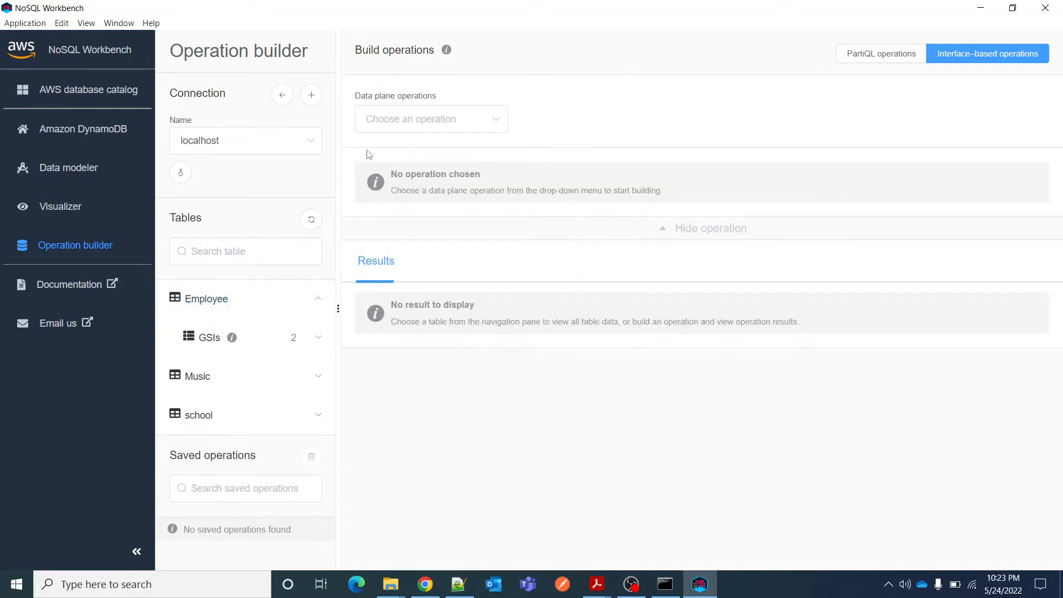
click(415, 118)
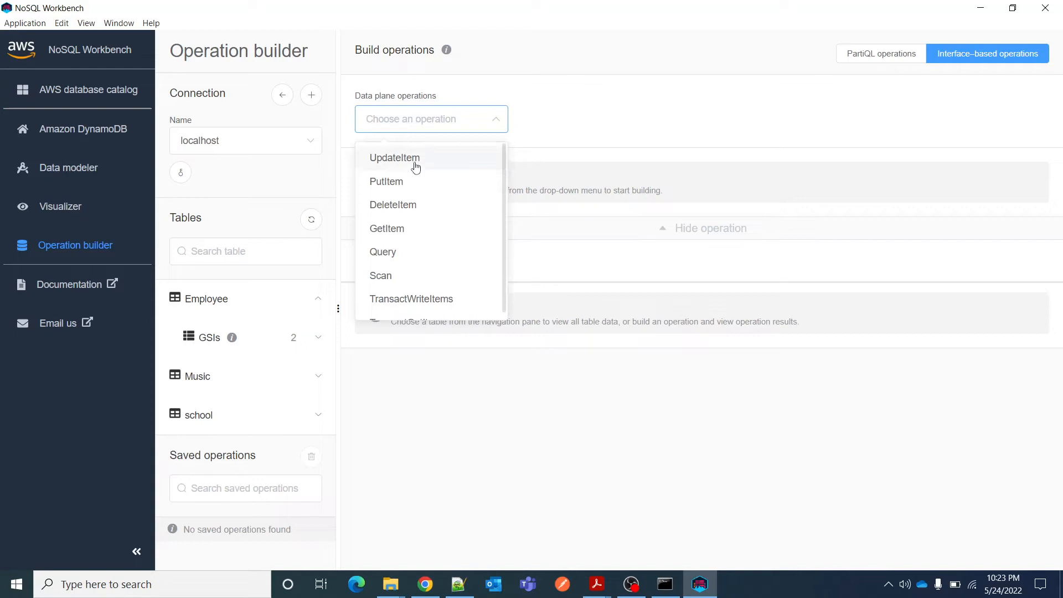
click(387, 252)
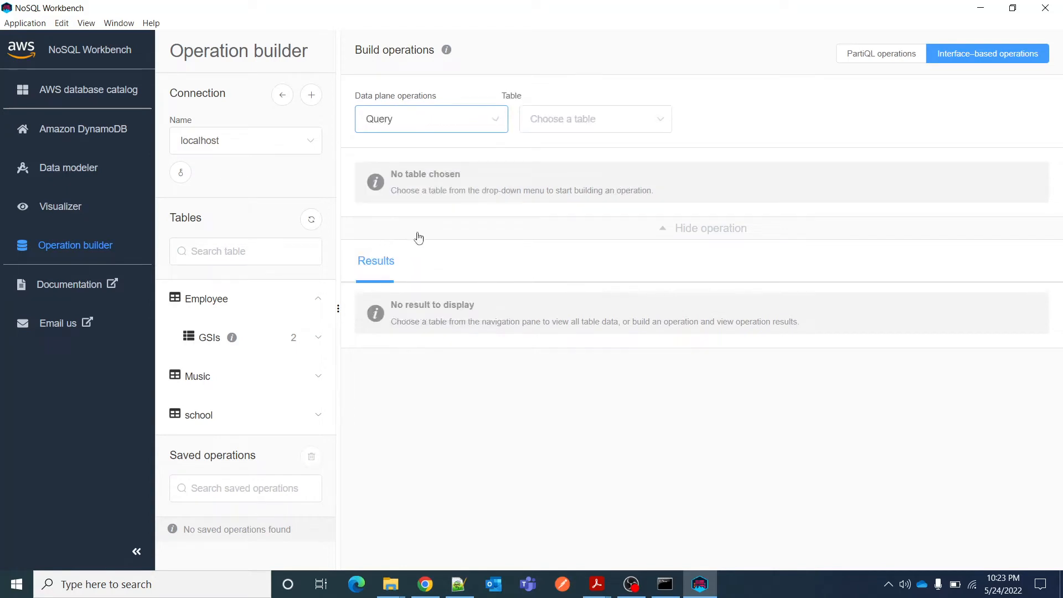
click(572, 113)
click(580, 159)
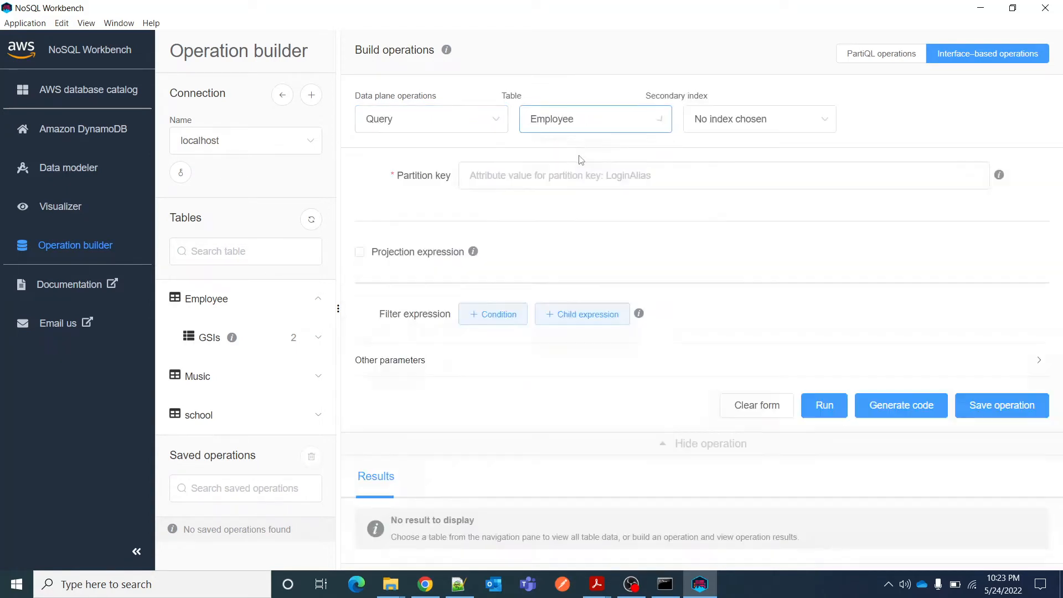
click(541, 175)
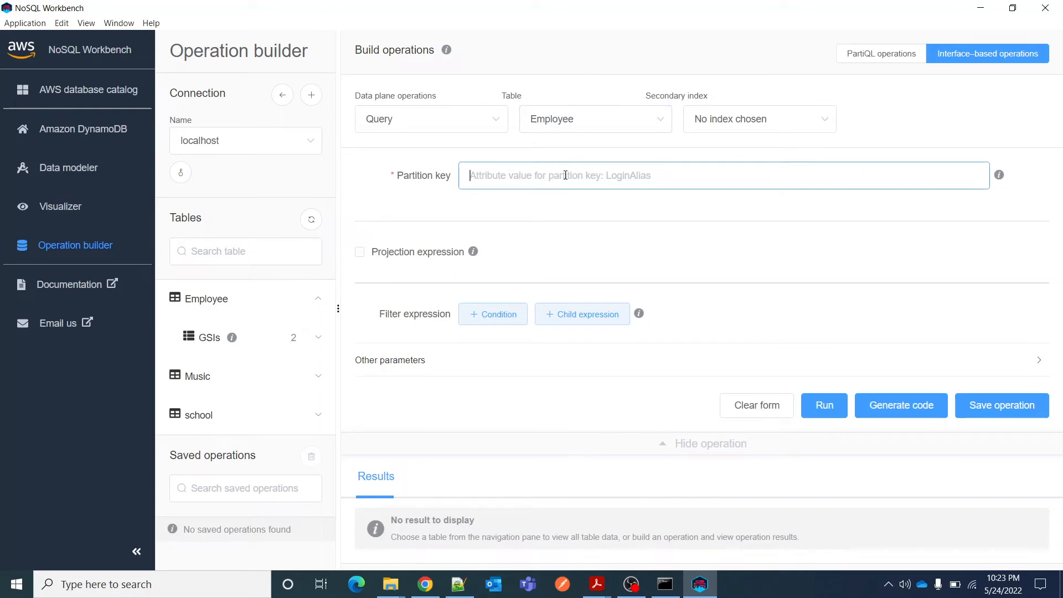
- Change the query to the Music table, run it with an artist's name as the partition key and check the returned songs
click(548, 120)
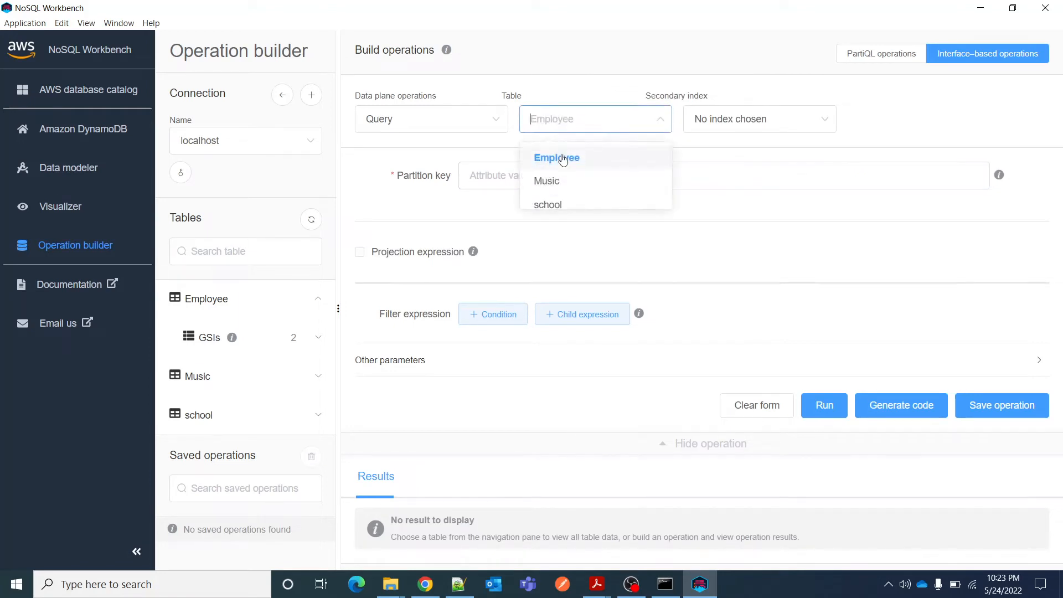
click(560, 180)
click(517, 177)
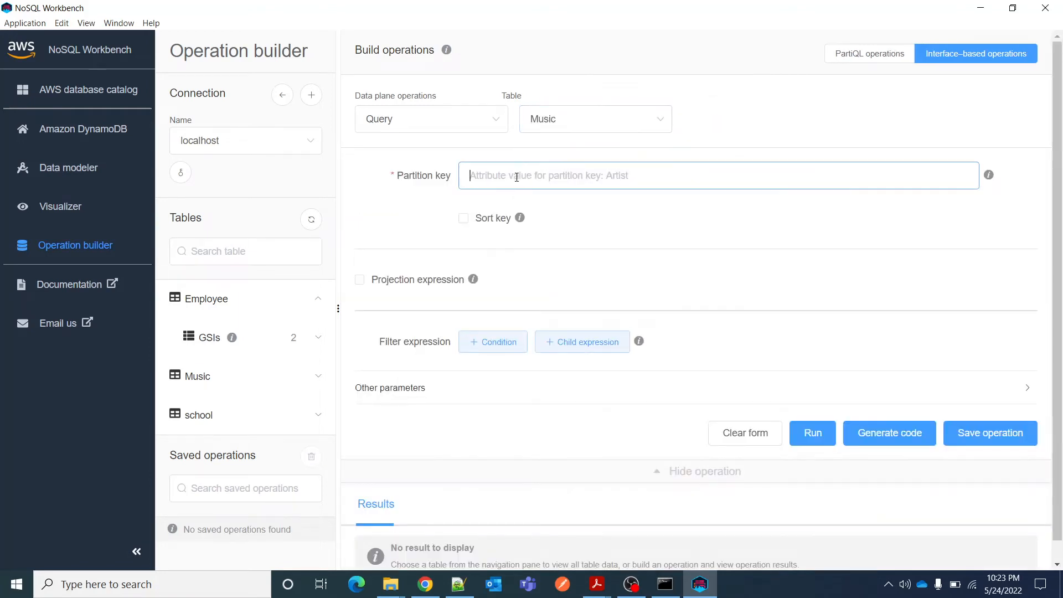
text(Neeraj)
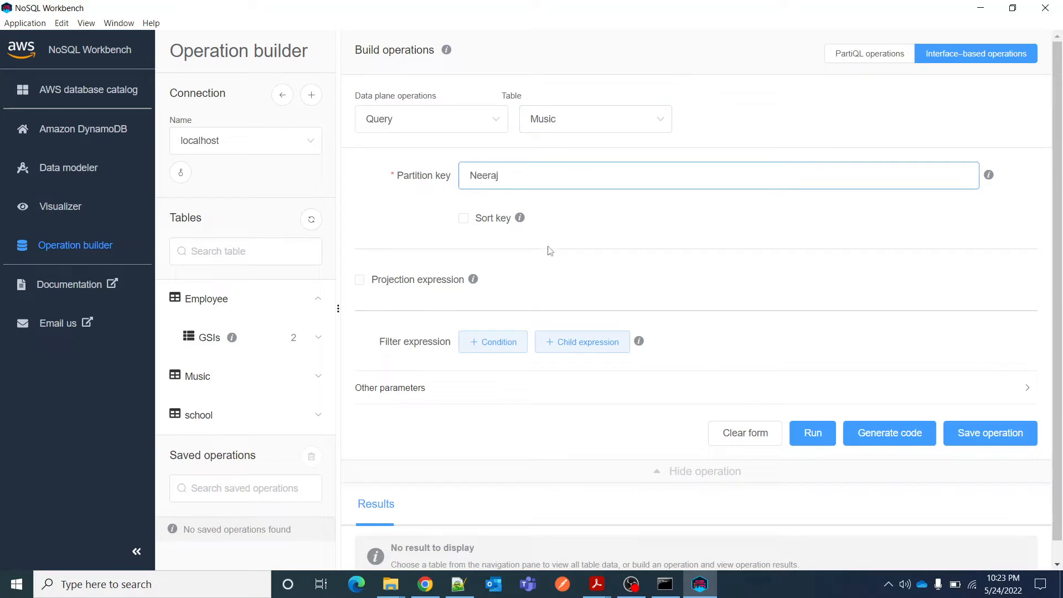
click(814, 434)
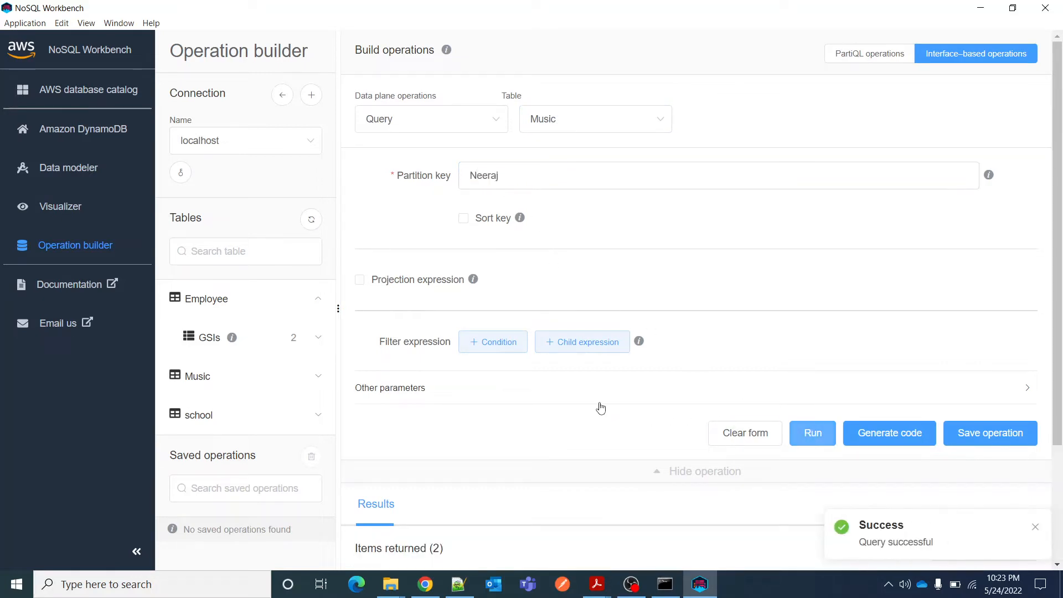
scroll(600, 408, down, 3)
drag(395, 480, 415, 510)
click(415, 510)
drag(725, 479, 858, 495)
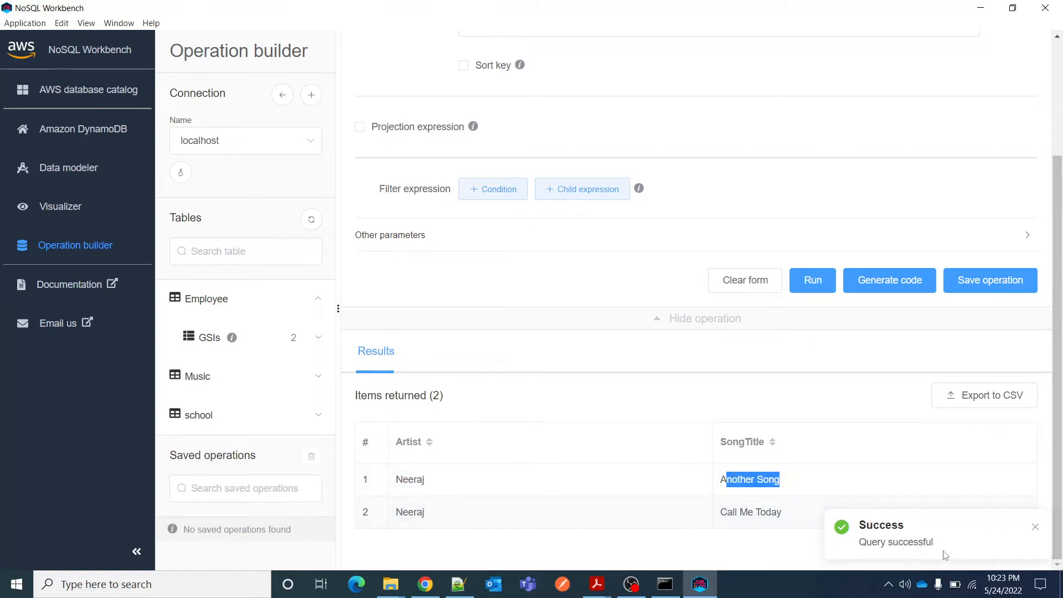
scroll(596, 396, up, 3)
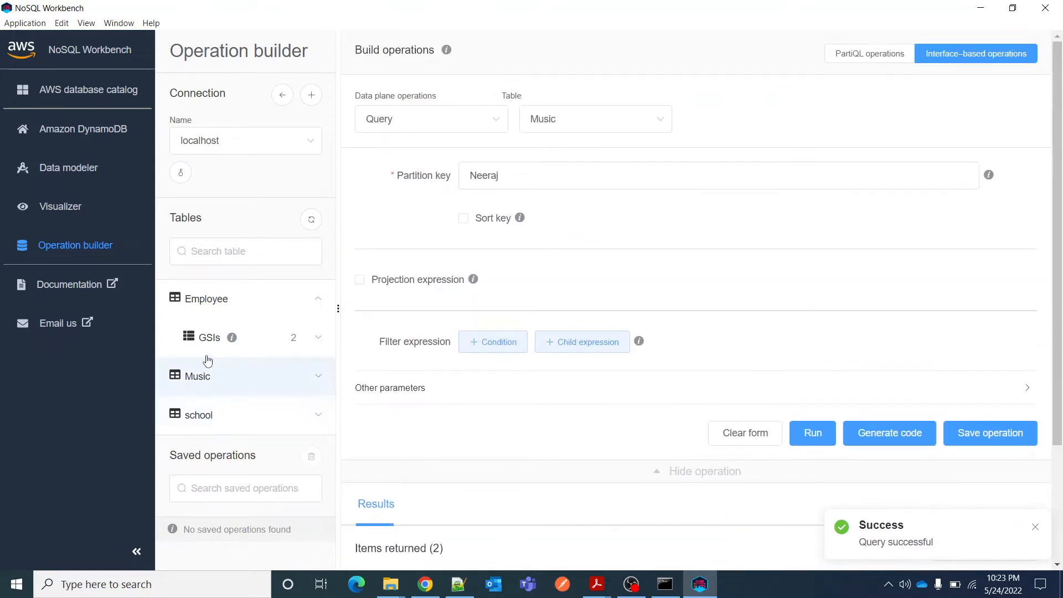
- Copy the first employee's login alias and query the Employee table using it as the partition key
click(206, 301)
click(413, 396)
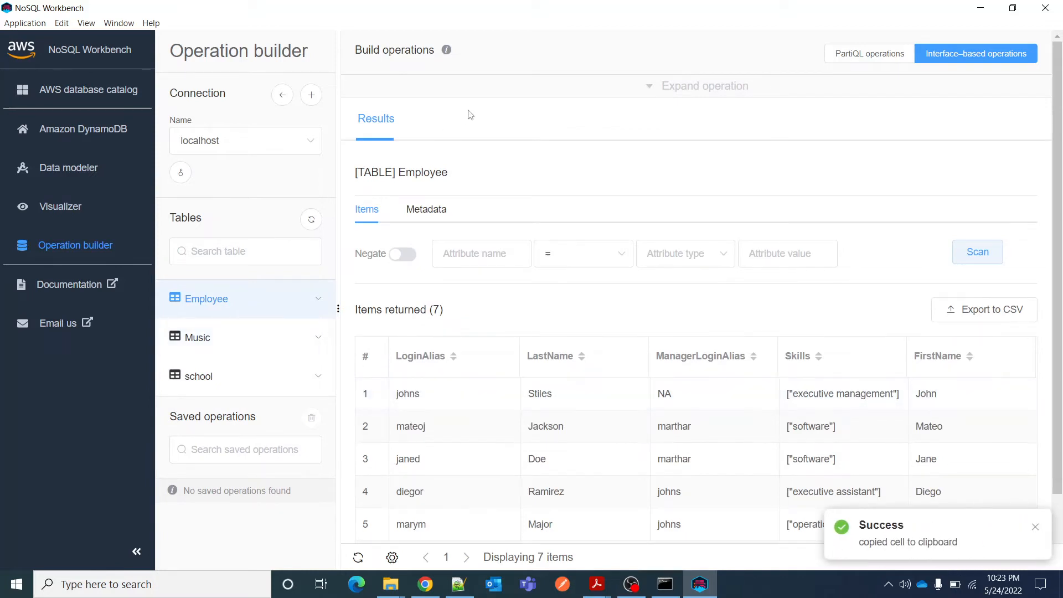
click(647, 84)
click(577, 122)
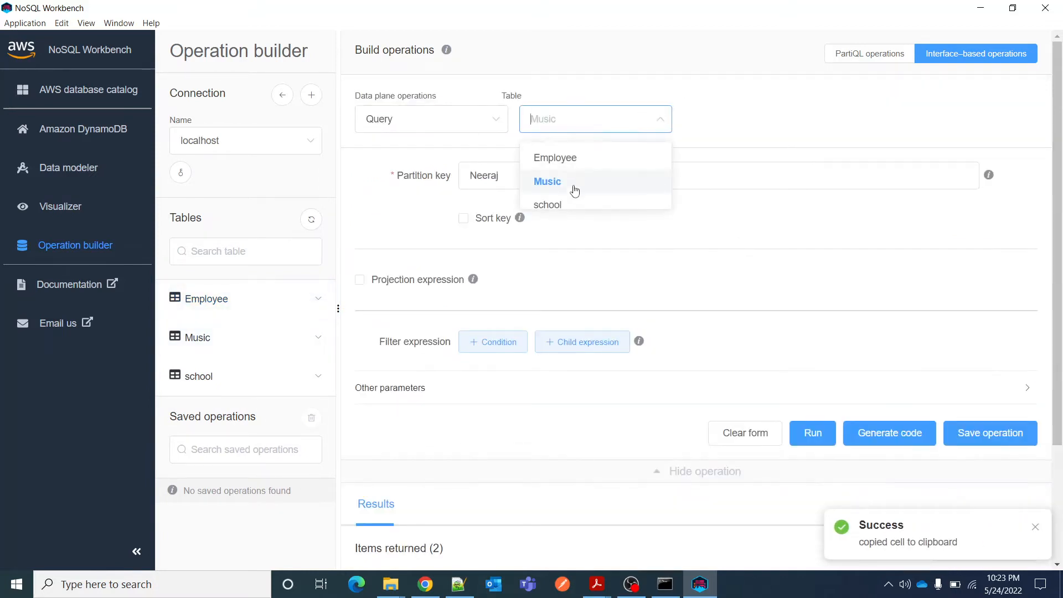
click(583, 159)
double_click(522, 178)
key(ctrl+v)
click(811, 405)
scroll(641, 392, down, 1)
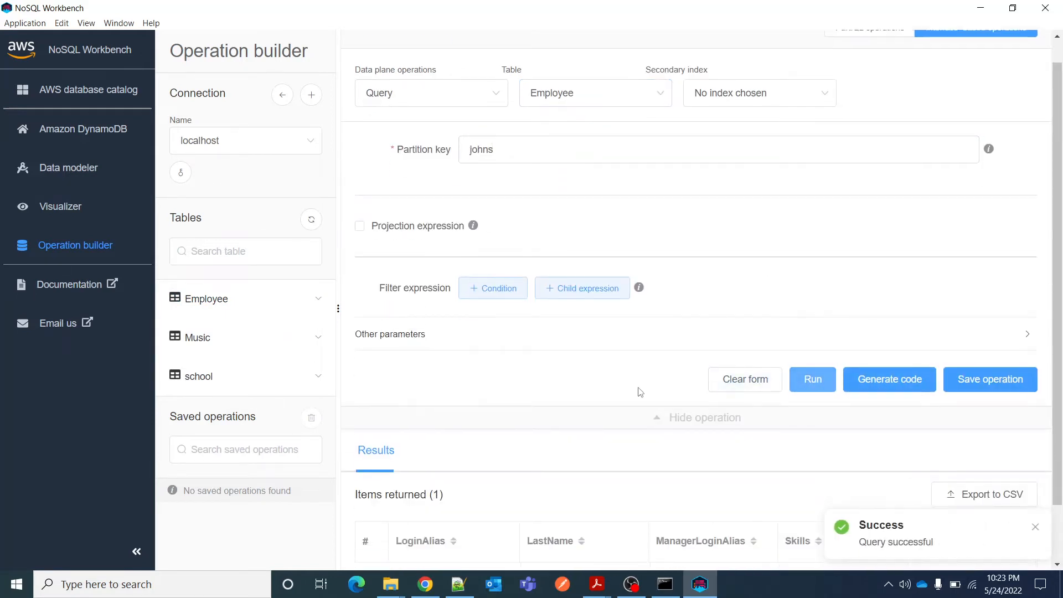
scroll(641, 392, down, 1)
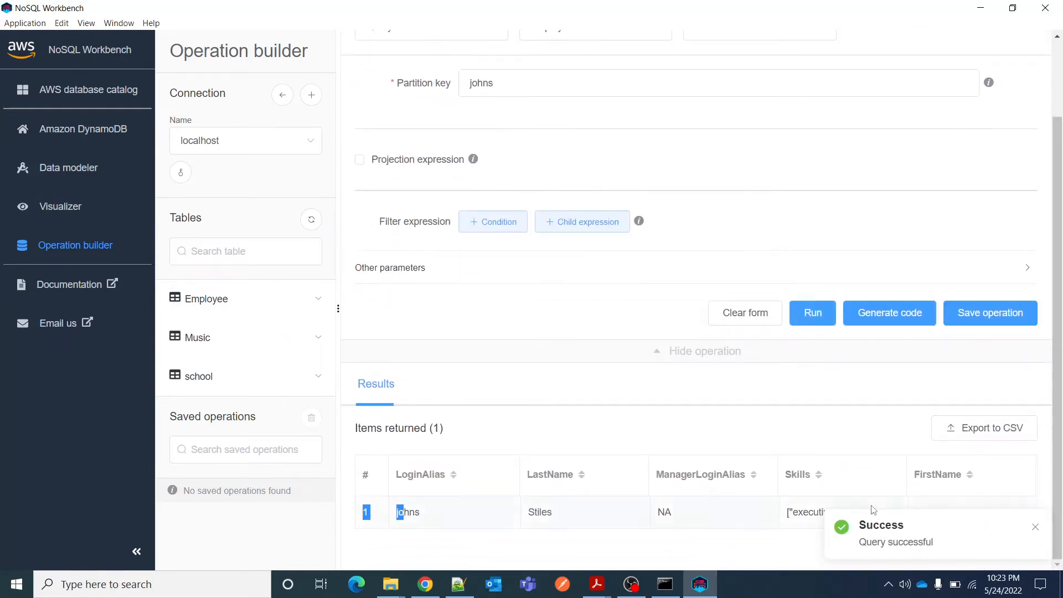
click(1035, 526)
scroll(601, 369, up, 2)
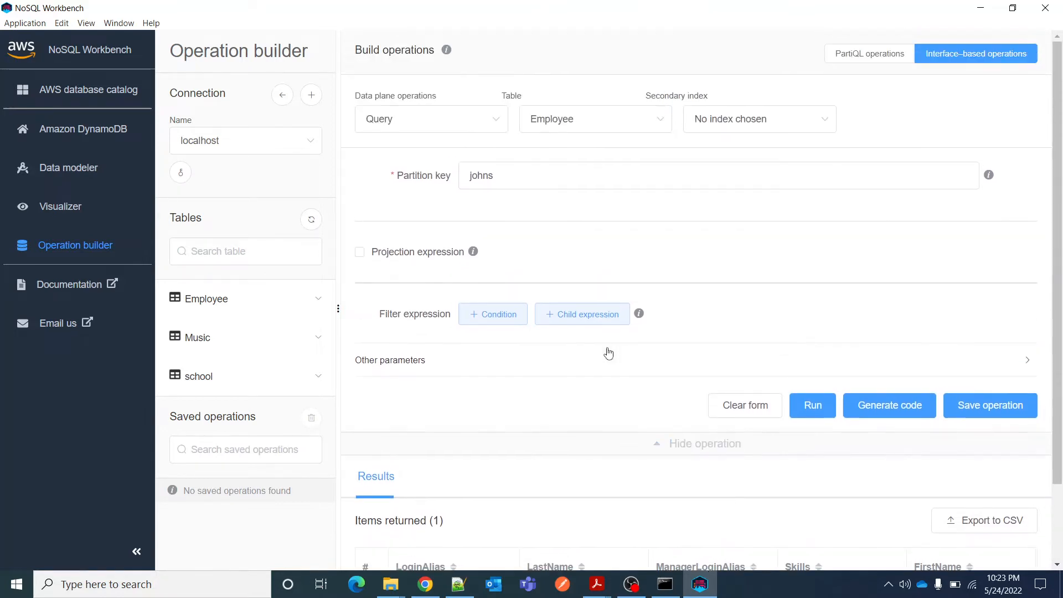
- Check the available data plane operations, keeping Query selected, and view the items of the Employee table
click(466, 128)
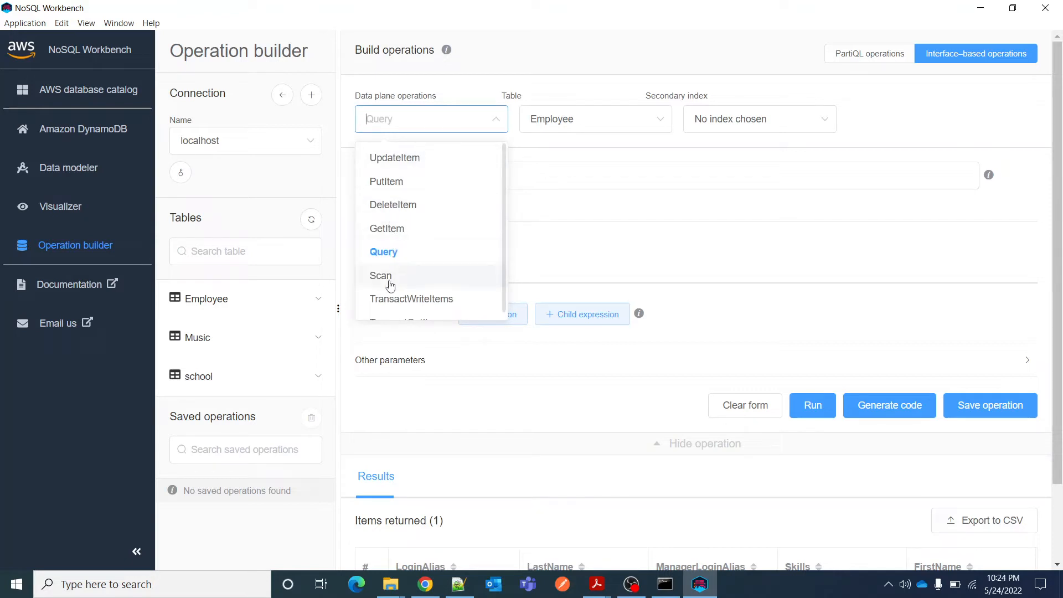
scroll(426, 309, down, 1)
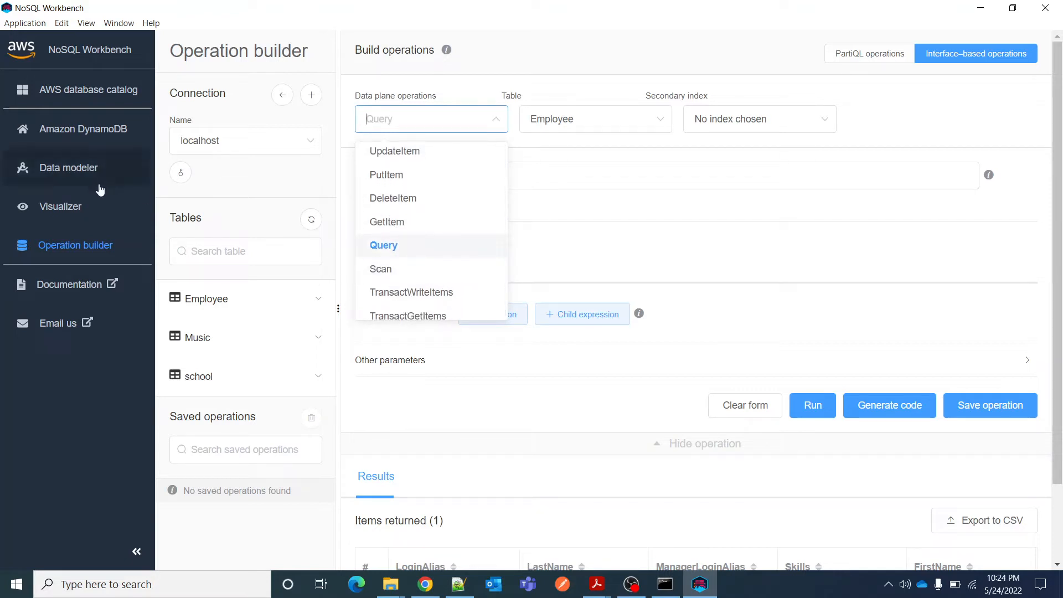
click(691, 189)
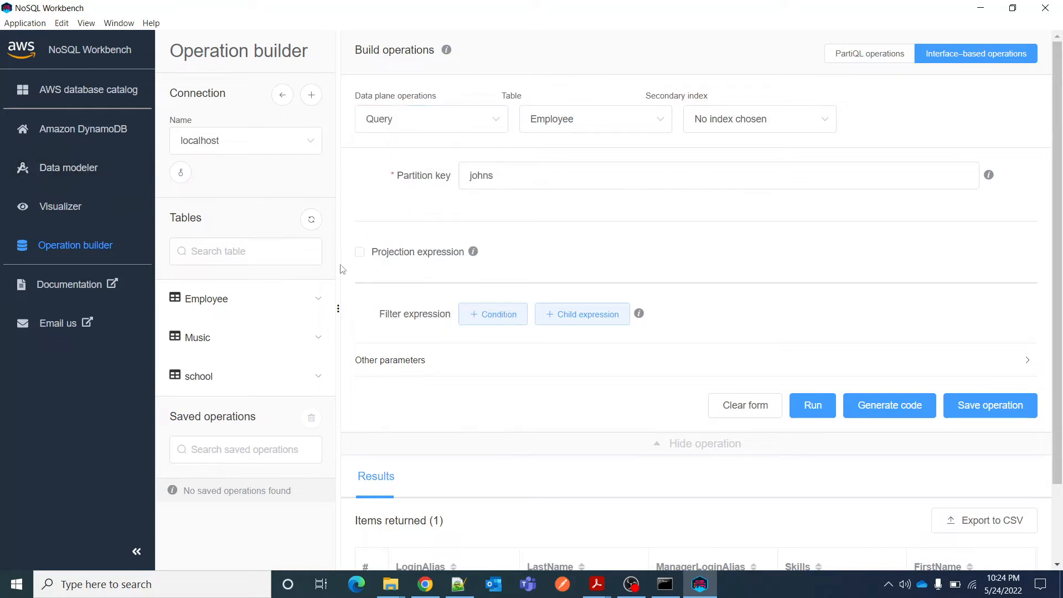
click(213, 305)
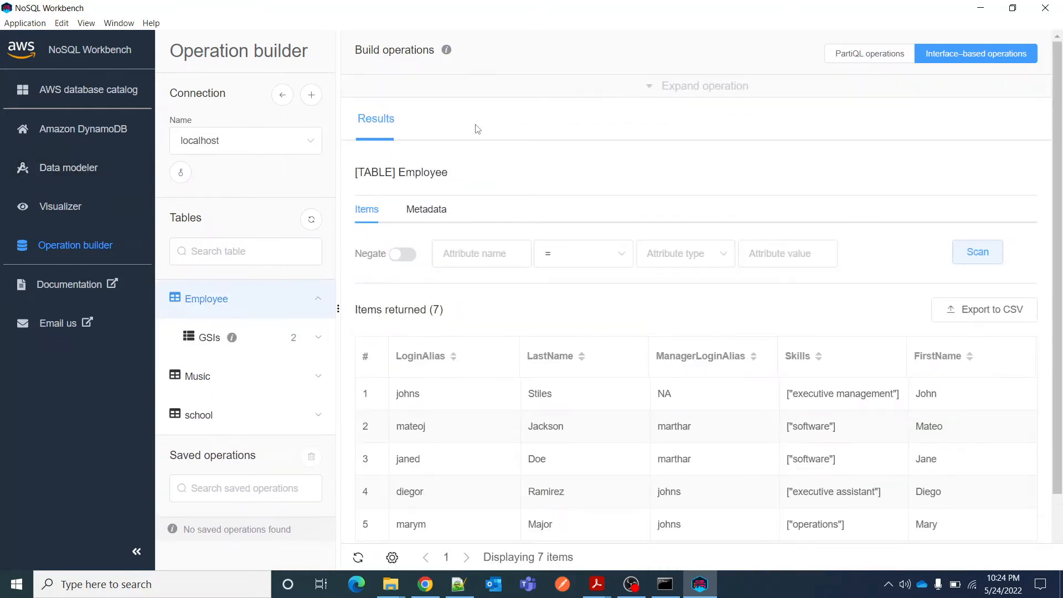
- Set up a PutItem operation on the Music table
click(681, 90)
click(435, 119)
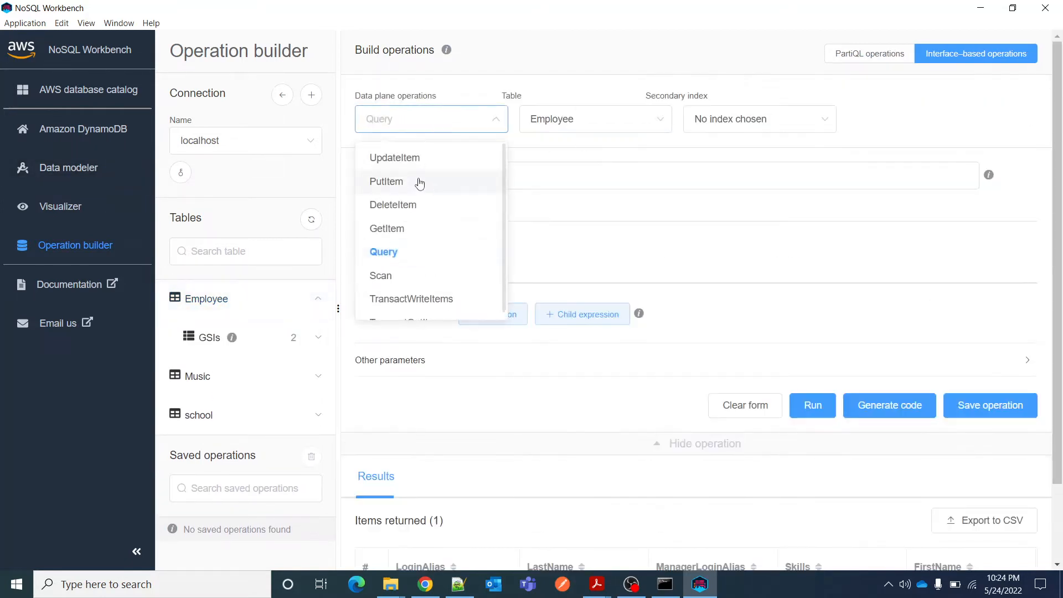
click(390, 183)
click(584, 124)
click(576, 161)
click(520, 174)
click(570, 124)
click(557, 182)
- Add a Music item with the partition key Baby and the sort key Musical Demo by running the operation
click(507, 179)
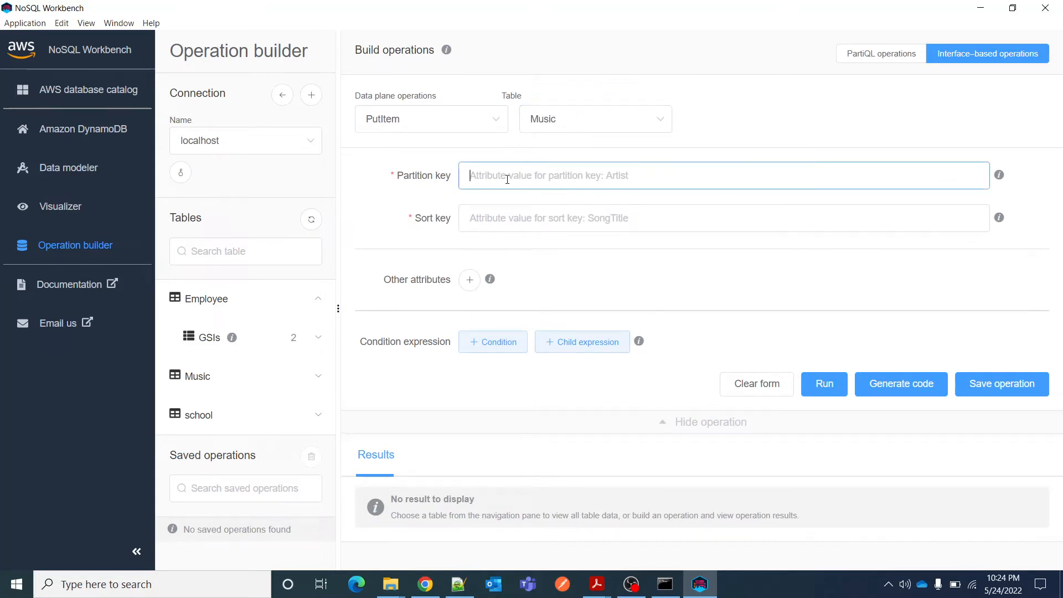
text(Baby)
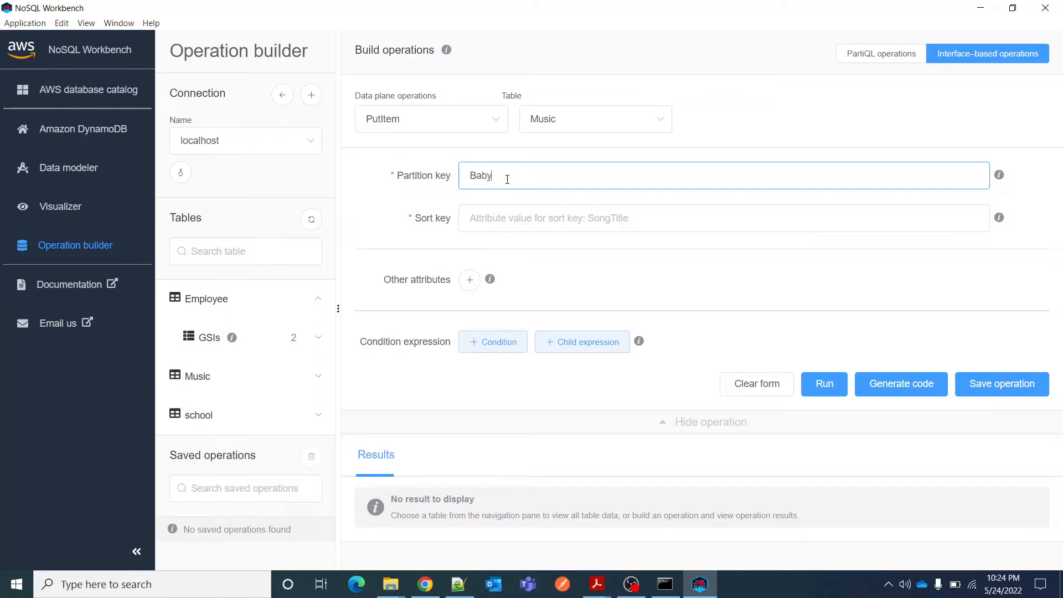
key(Tab)
click(512, 219)
text(Musical Demo)
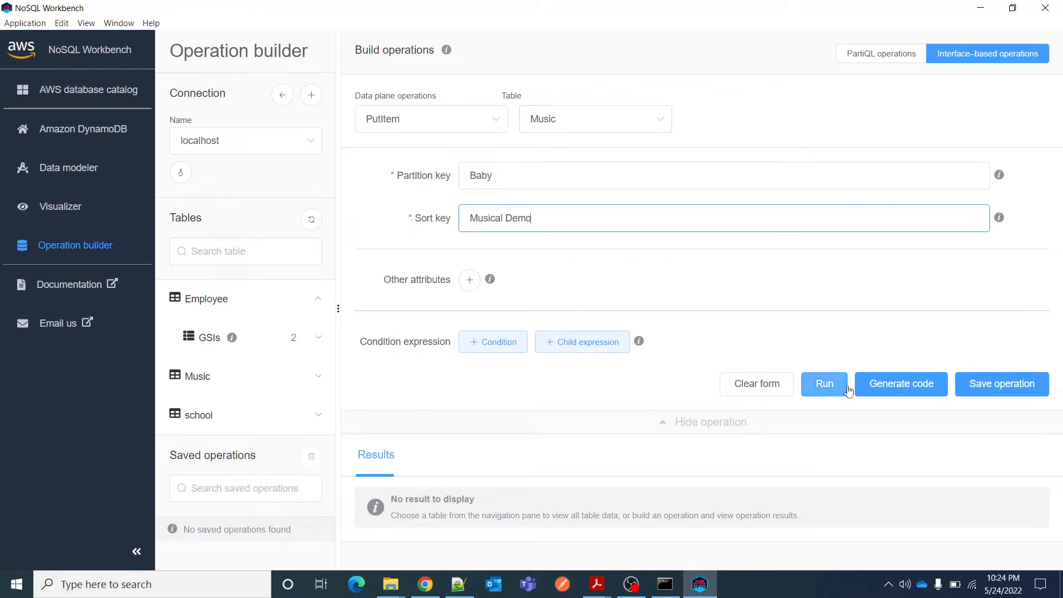
click(828, 389)
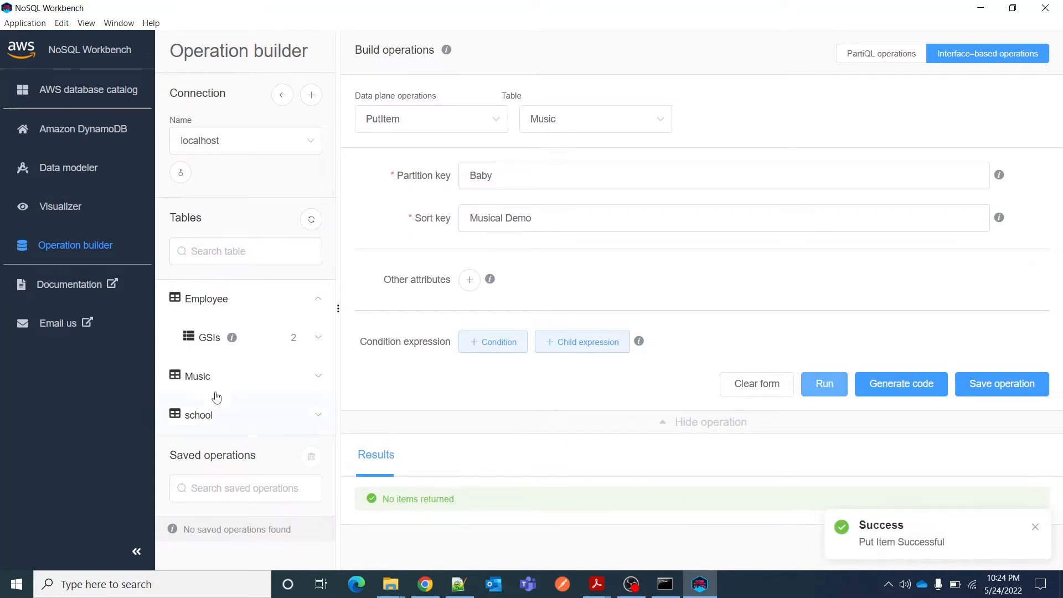
- View the Music table's items and check the row for the artist Baby
click(200, 378)
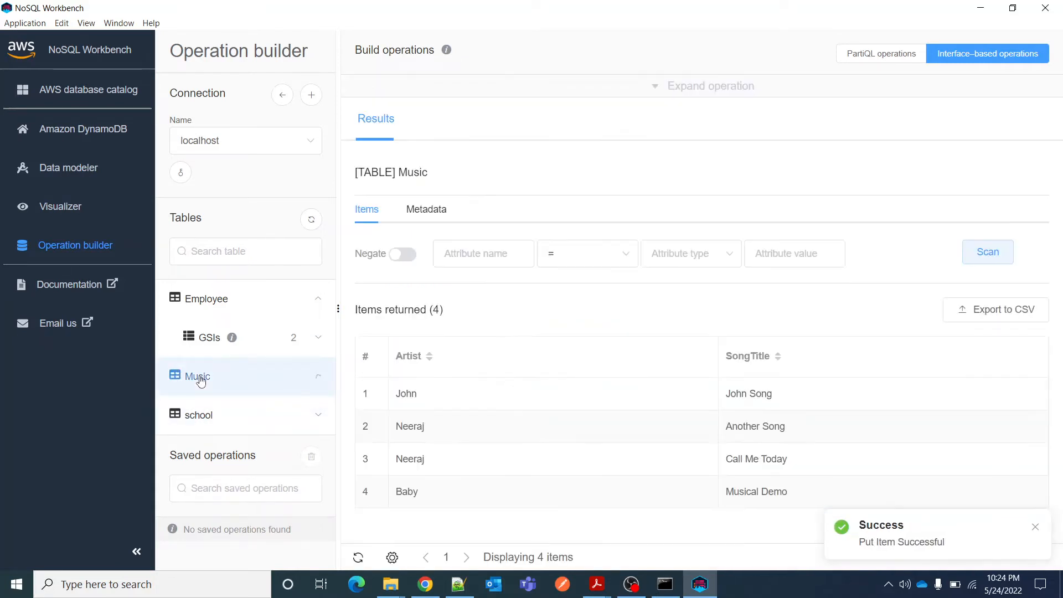
drag(397, 494, 789, 488)
click(1031, 537)
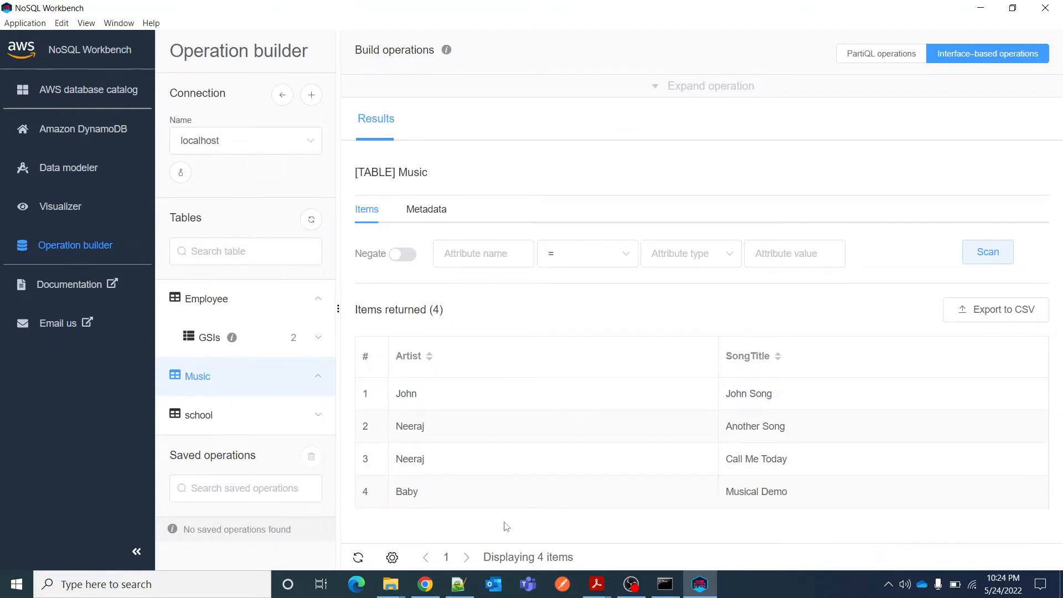
- Raise the item count per page for the Music table's results
click(391, 558)
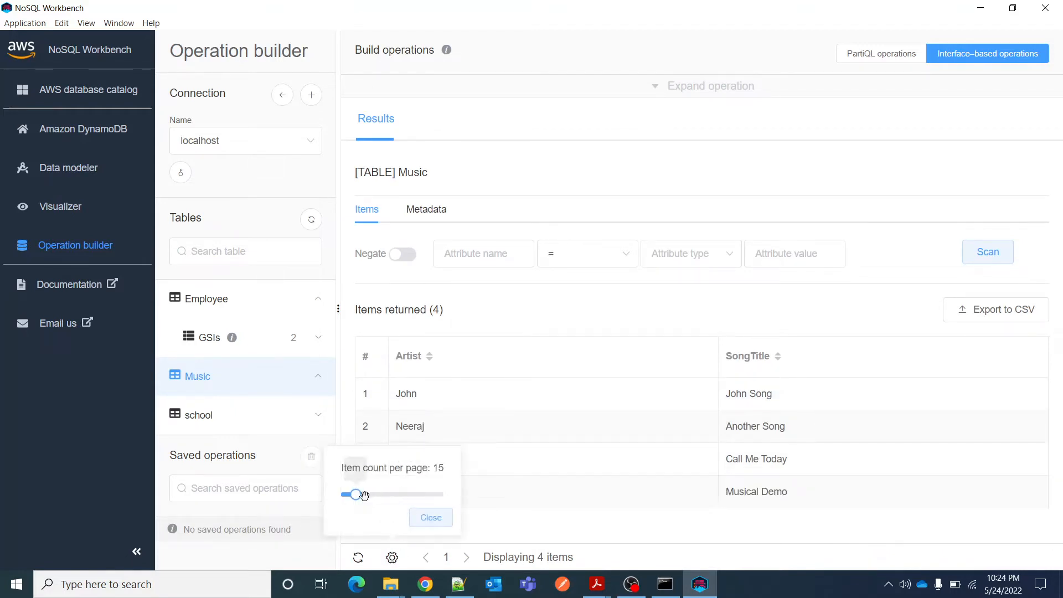
drag(356, 494, 470, 502)
click(469, 502)
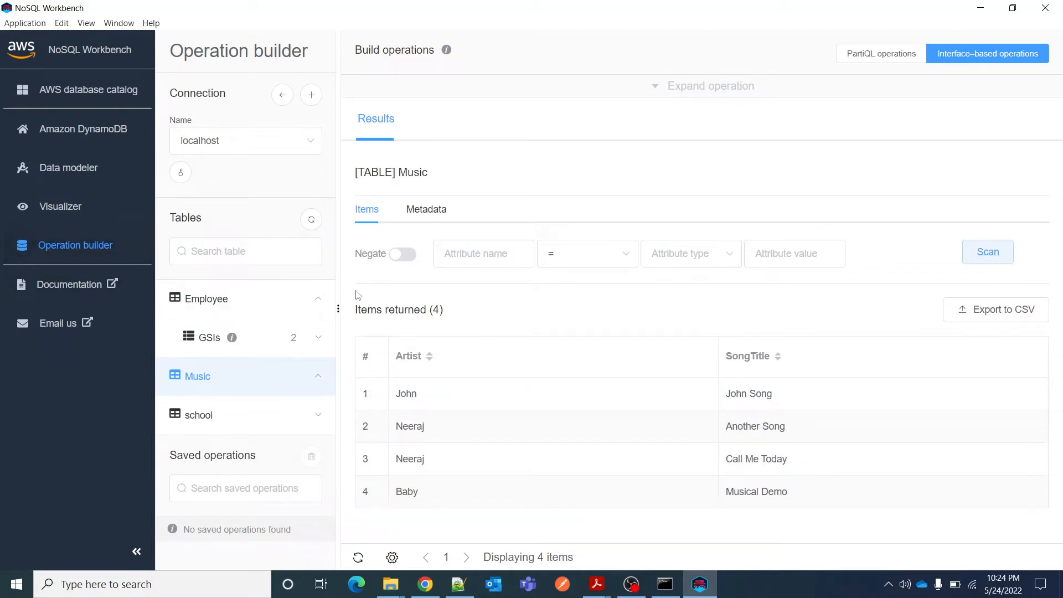
- Go through the default, learning and slslearning remote connections and return to the active connections overview
click(287, 139)
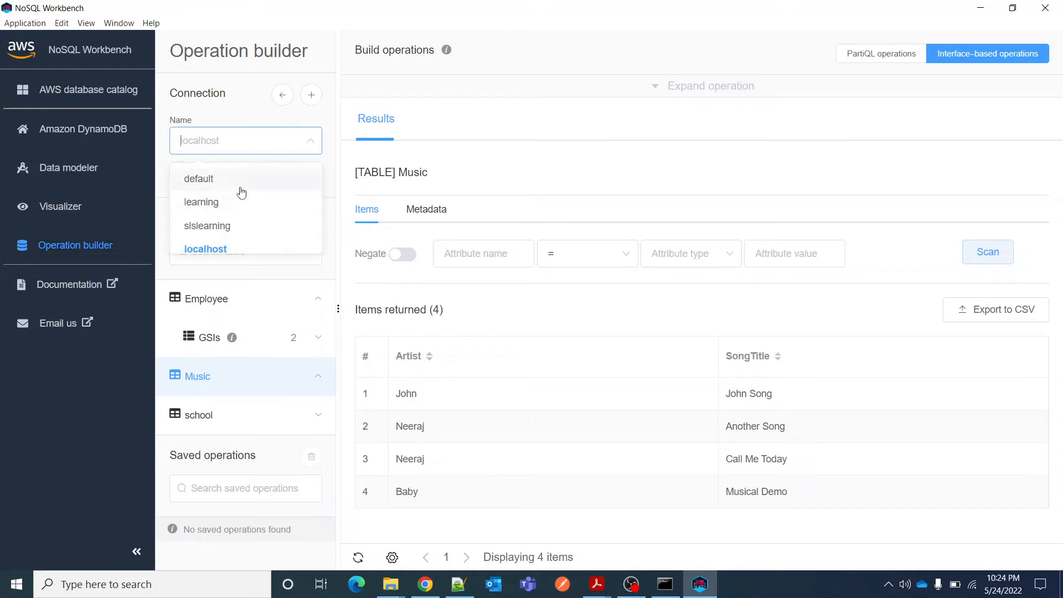
click(241, 179)
click(259, 148)
click(240, 201)
click(257, 151)
click(232, 235)
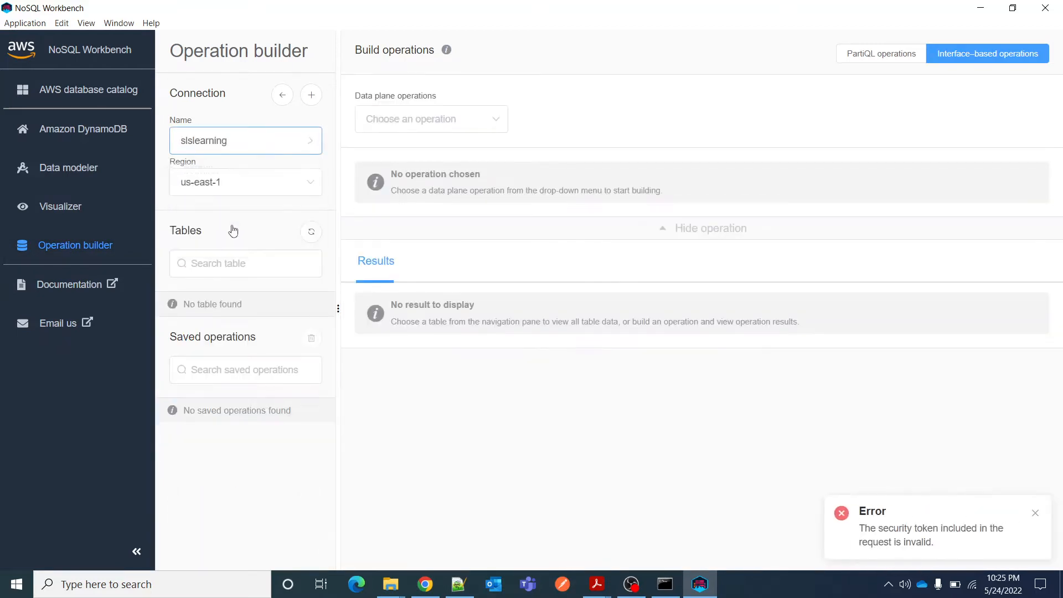
click(271, 146)
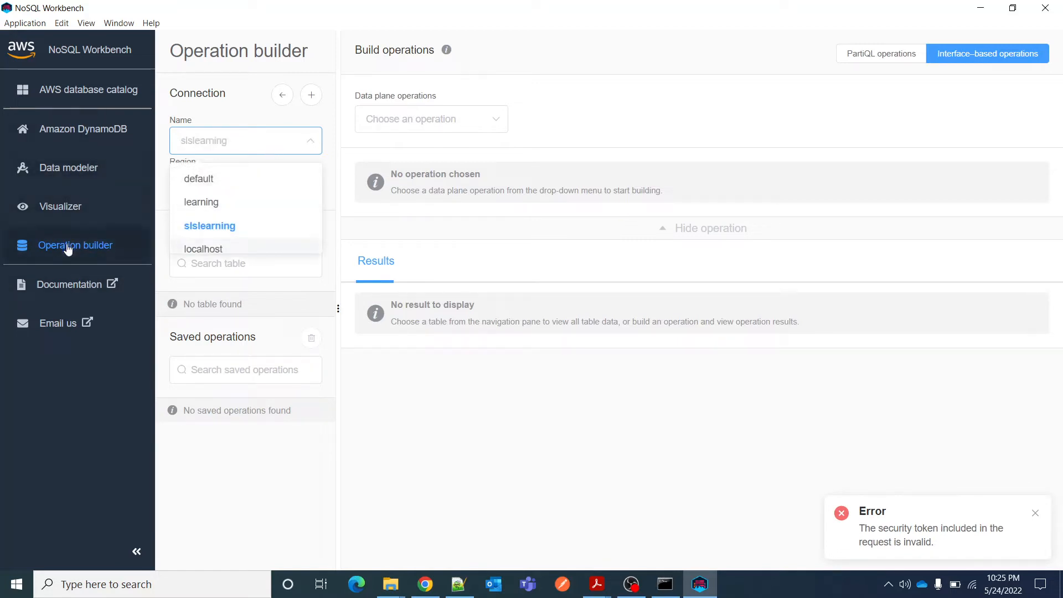
click(206, 224)
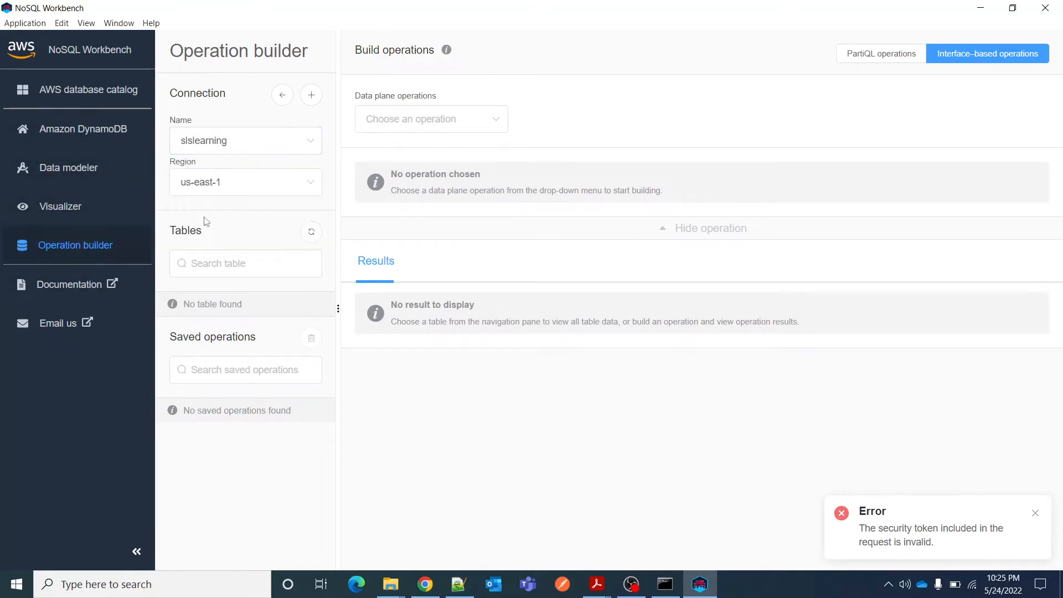
click(284, 96)
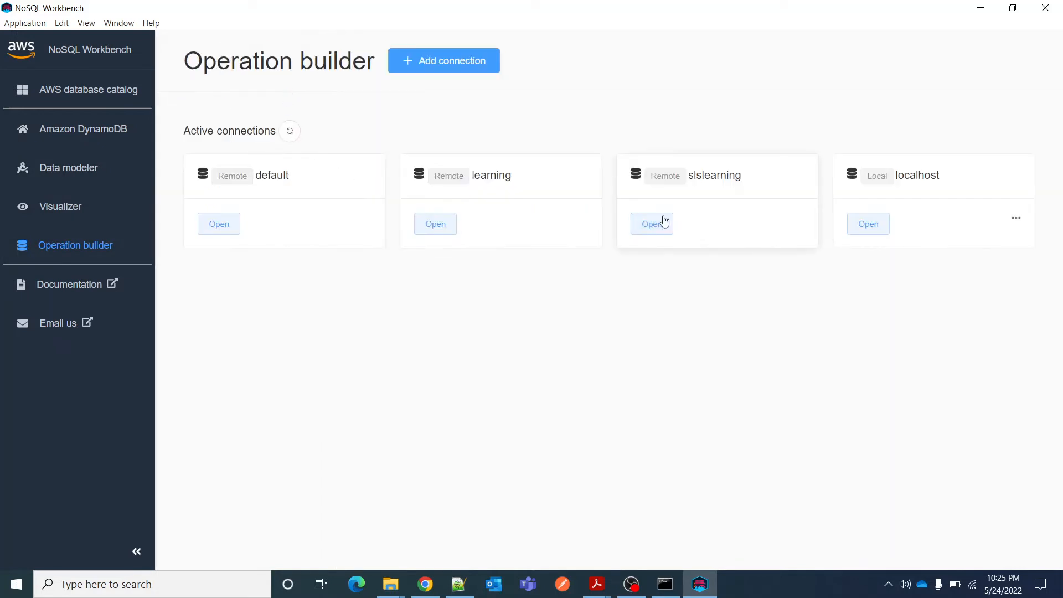
triple_click(664, 175)
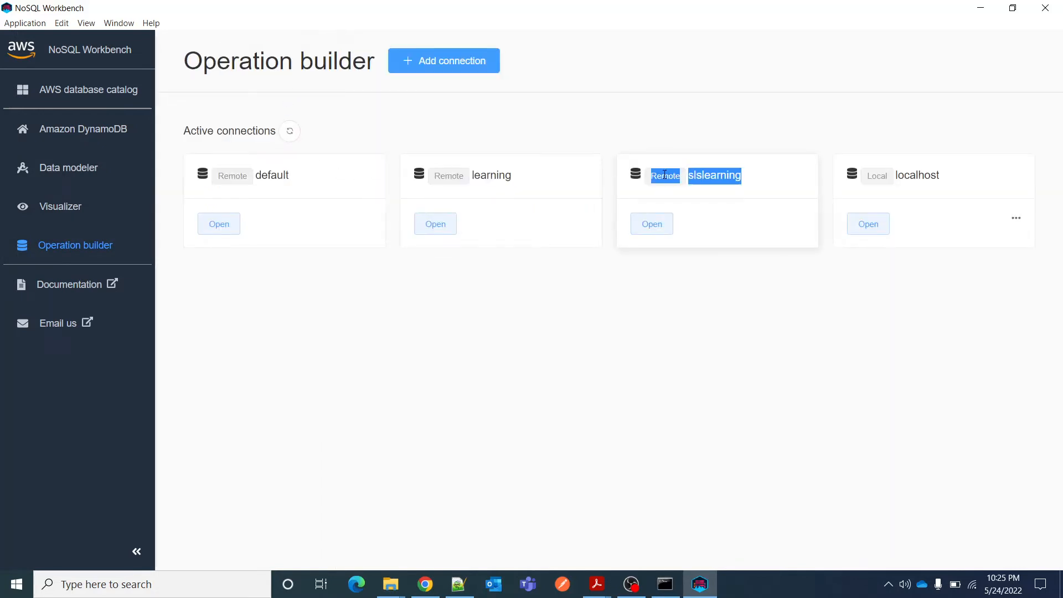
- Review the default, learning and slslearning remote connections in the active connections overview
triple_click(448, 175)
triple_click(232, 175)
click(307, 235)
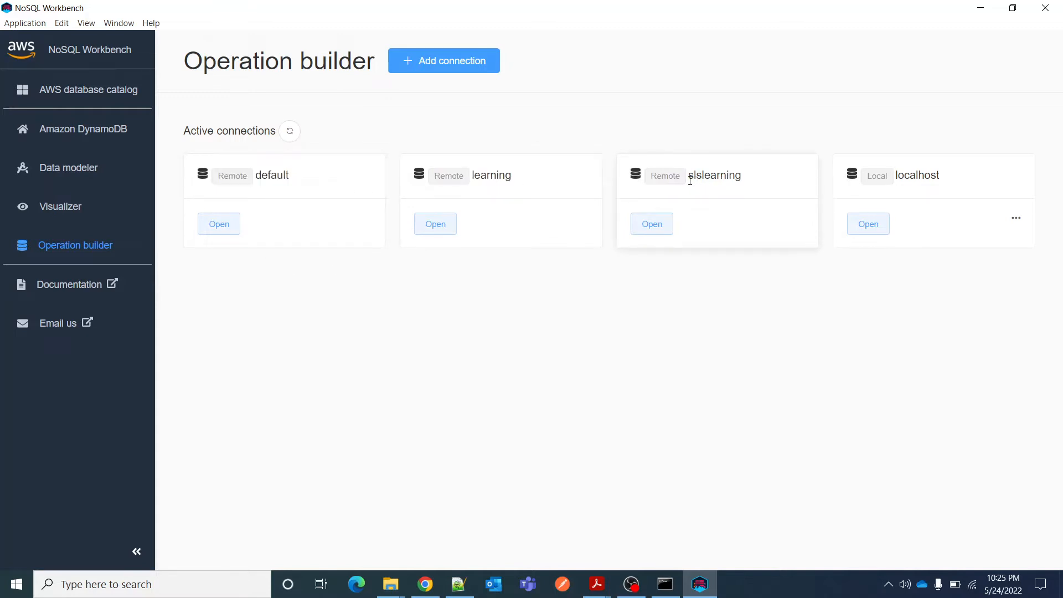
triple_click(714, 174)
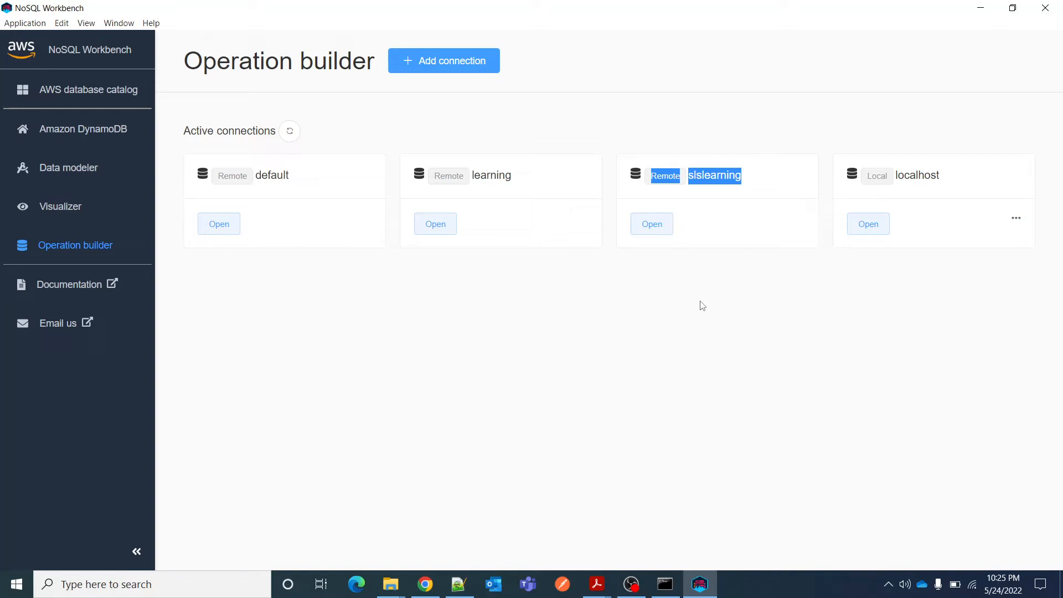
triple_click(480, 185)
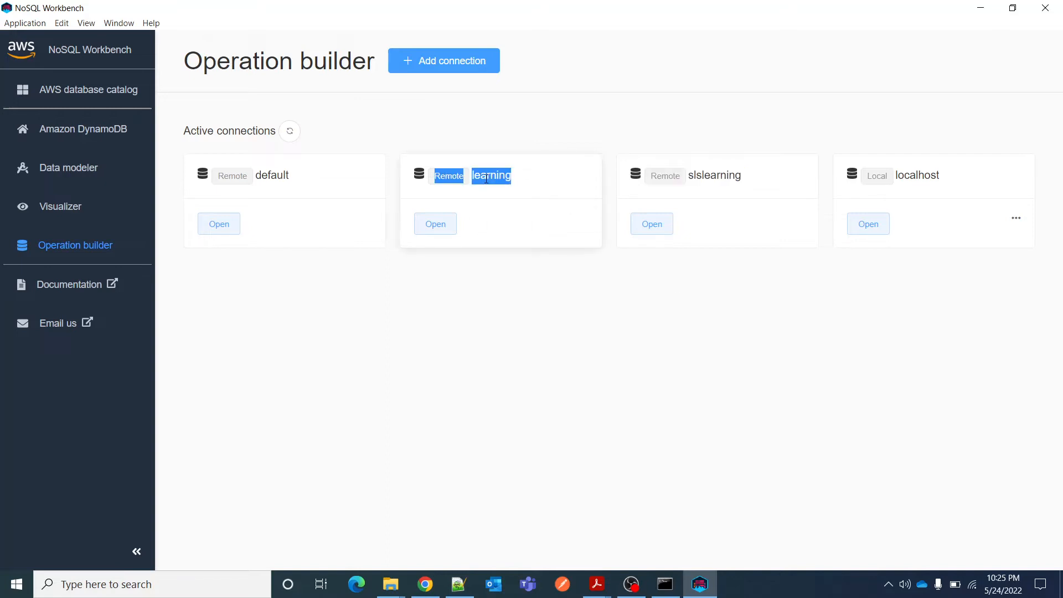
triple_click(297, 188)
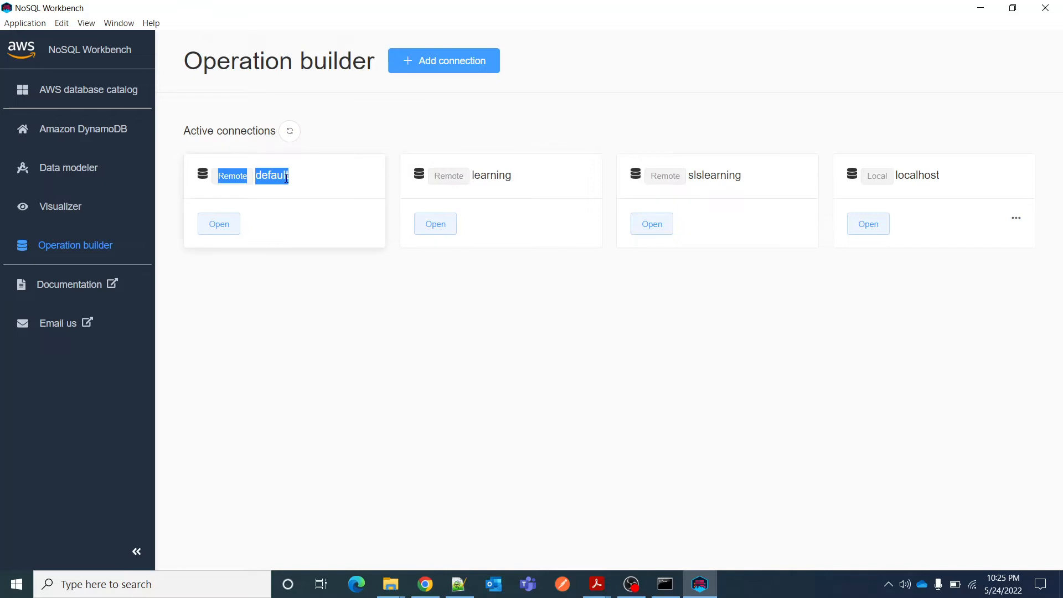
triple_click(714, 174)
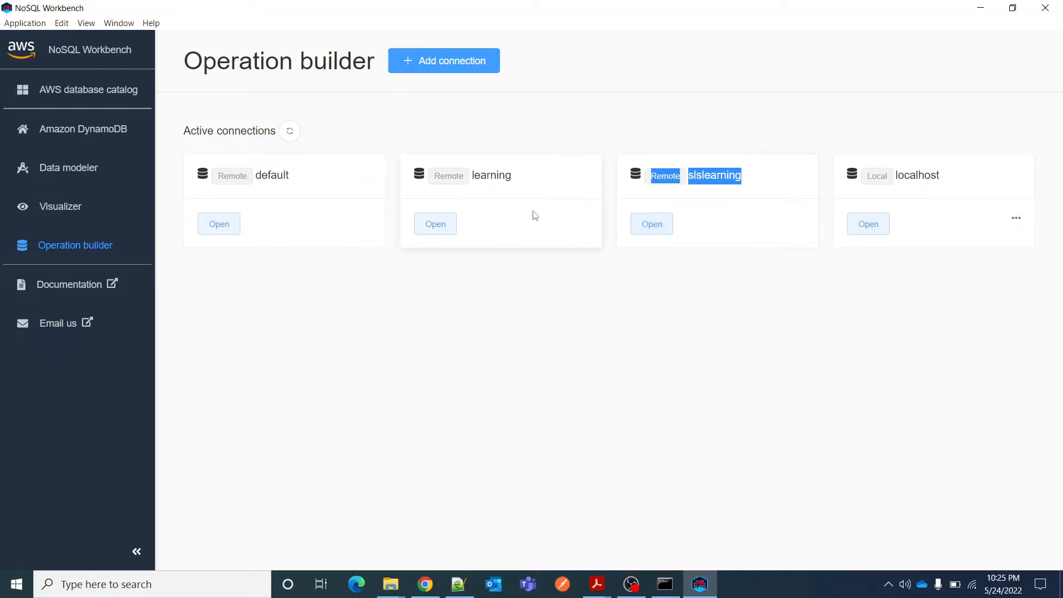
click(800, 270)
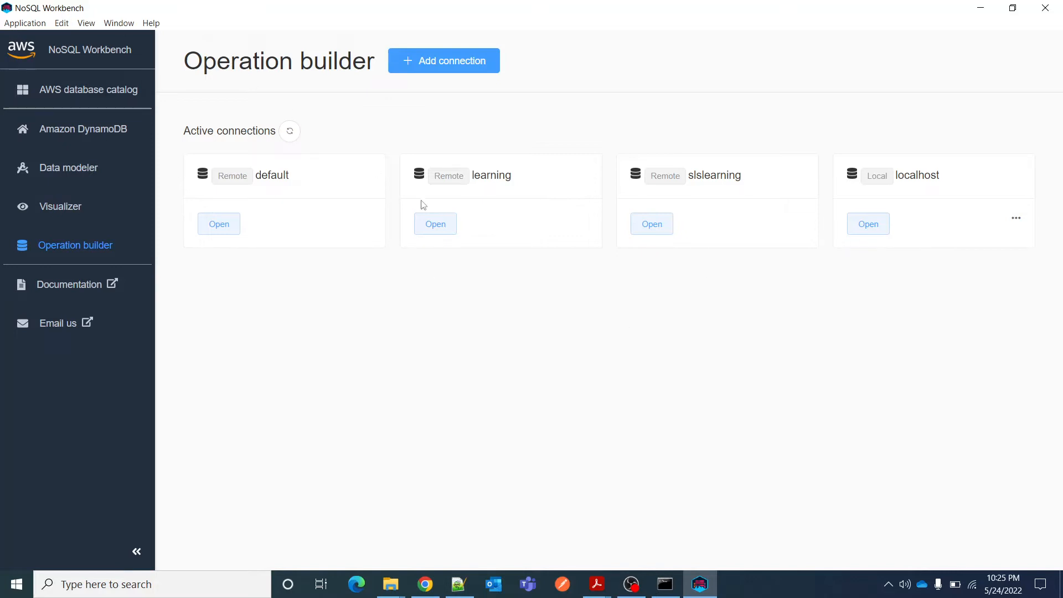
- Open the slslearning connection, refresh its table list and look through the available data plane operations
click(653, 224)
click(312, 234)
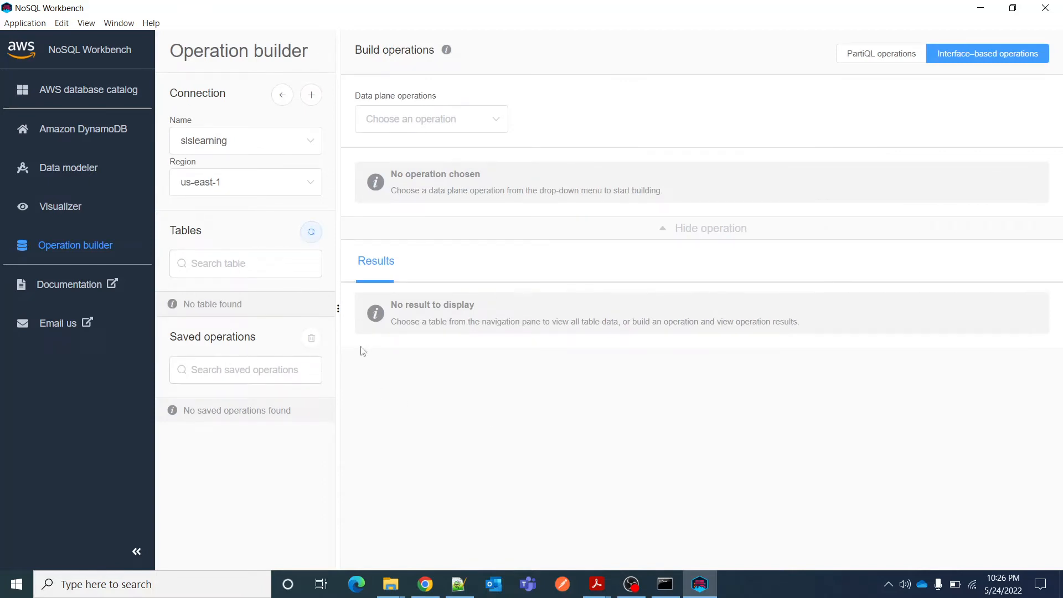
click(421, 126)
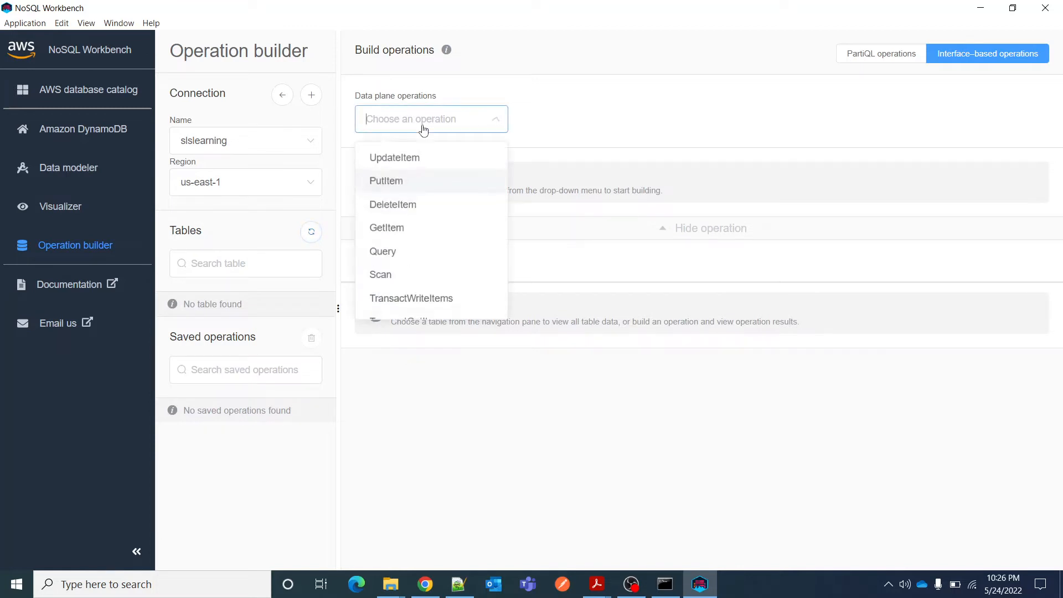
click(430, 396)
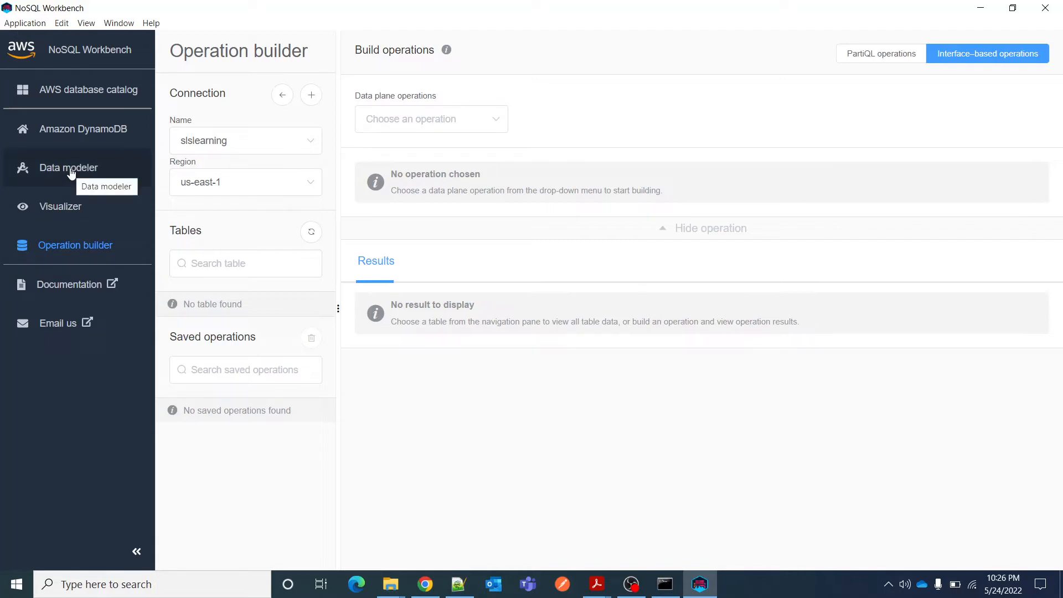
- Compare the Employee table's sample data in the Visualizer with its attribute definitions in the Data modeler
click(72, 203)
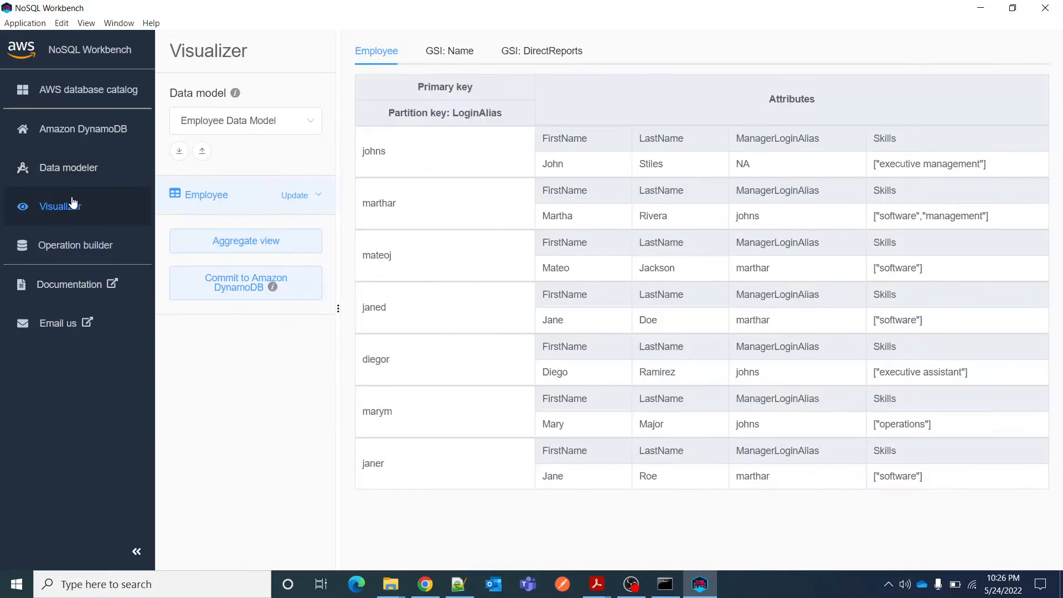
click(81, 169)
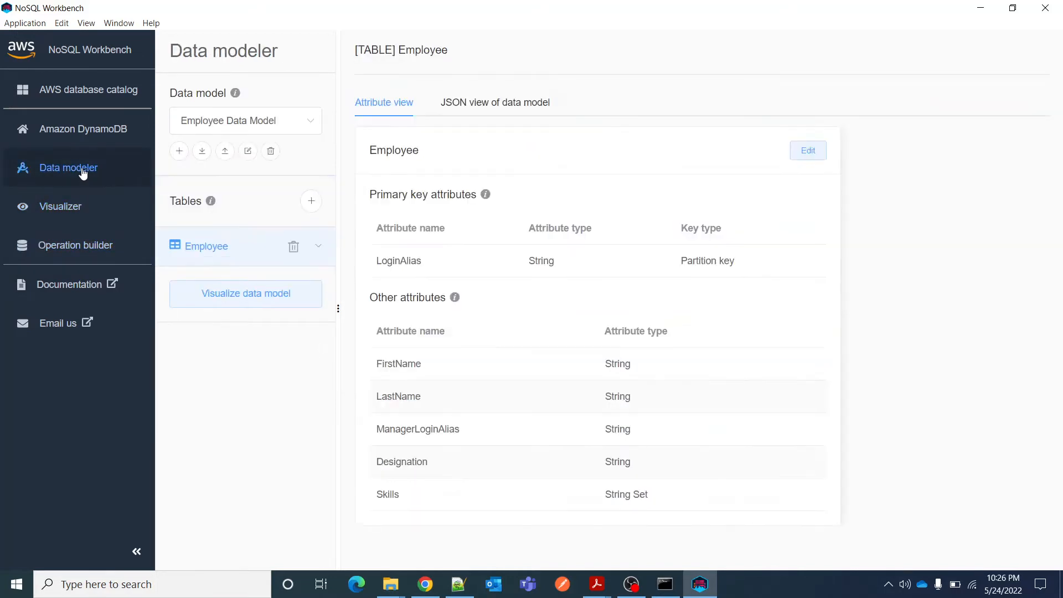
click(85, 219)
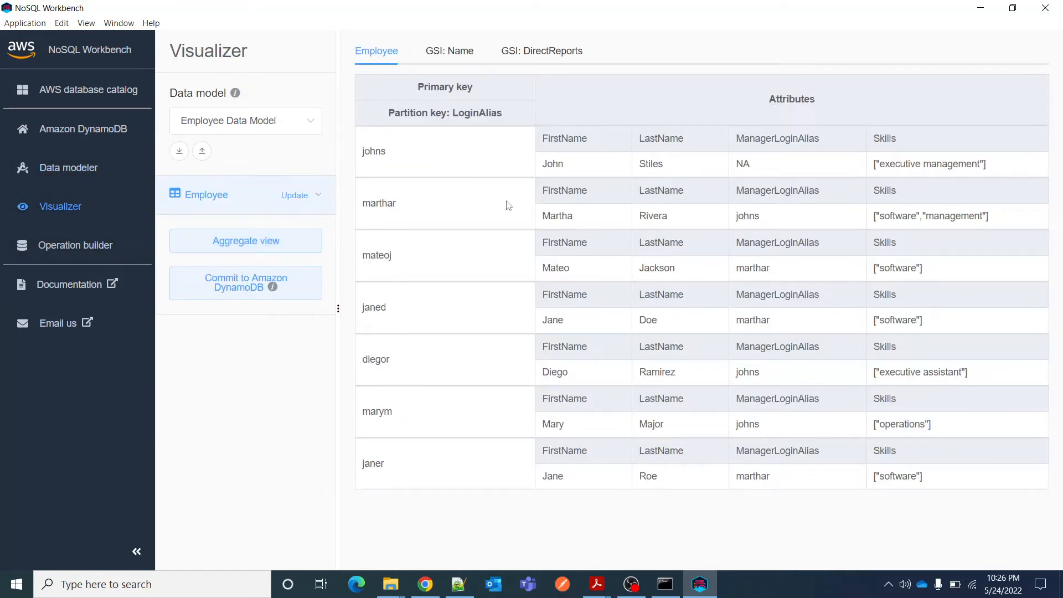
click(49, 249)
click(58, 206)
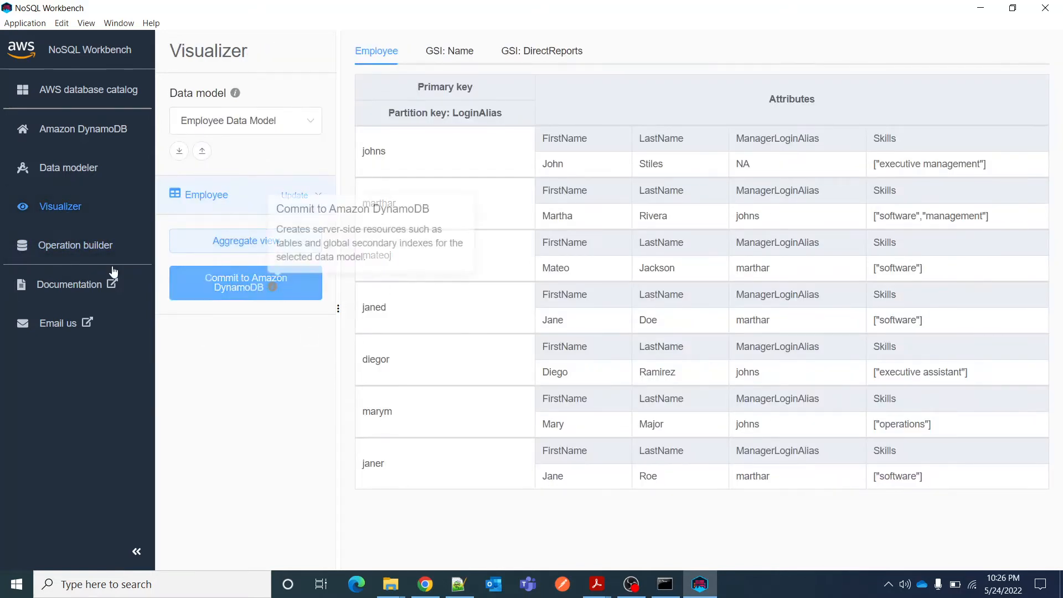
- Start committing the Employee model to Amazon DynamoDB and look through the saved connections and the AWS regions for a new remote connection
click(245, 283)
click(427, 319)
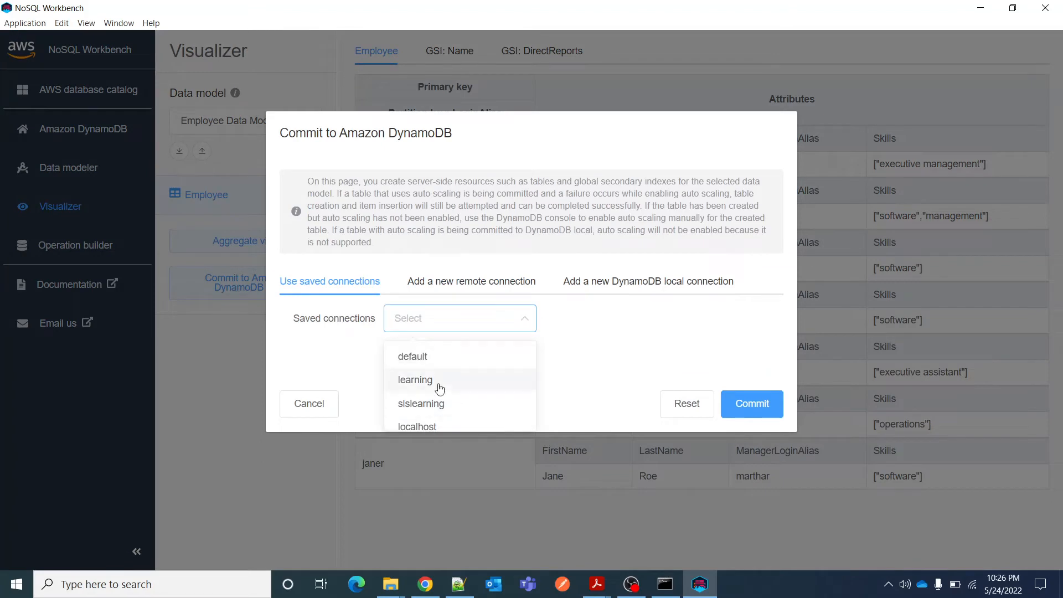
click(448, 284)
scroll(471, 415, down, 2)
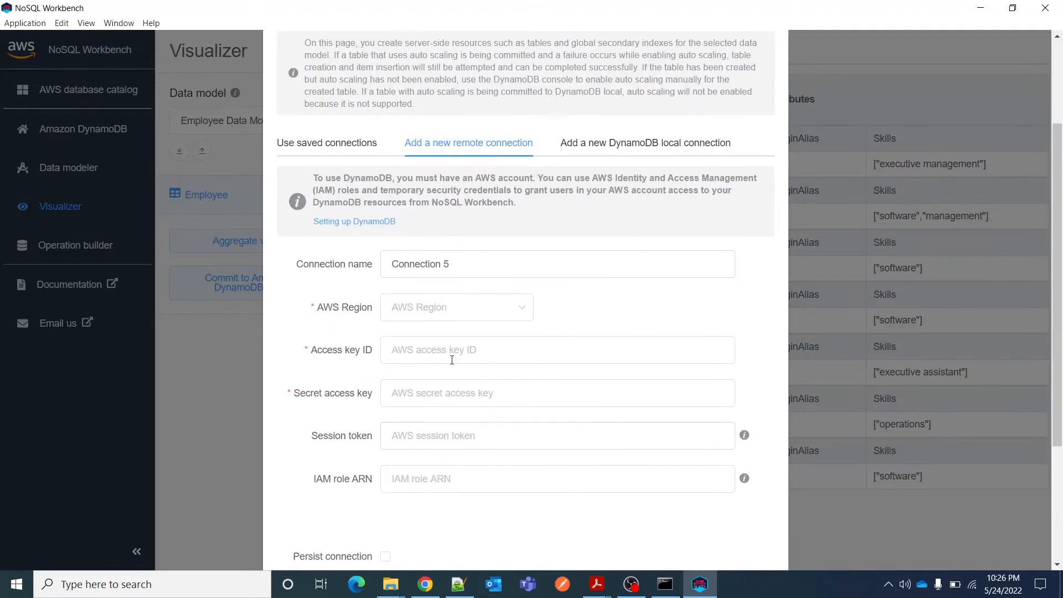
click(408, 320)
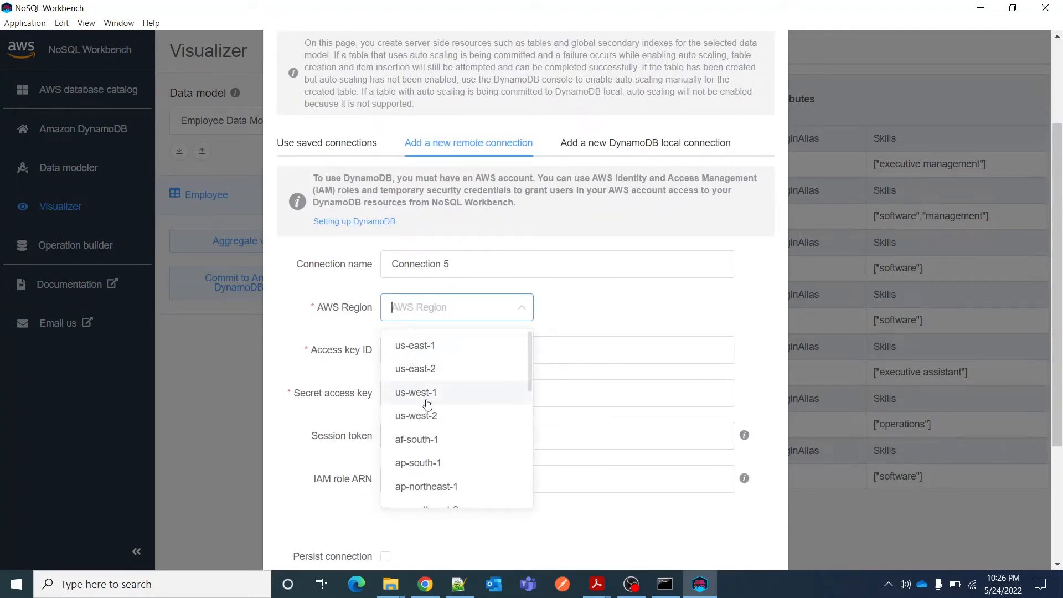
click(343, 331)
scroll(387, 382, down, 1)
scroll(404, 389, down, 2)
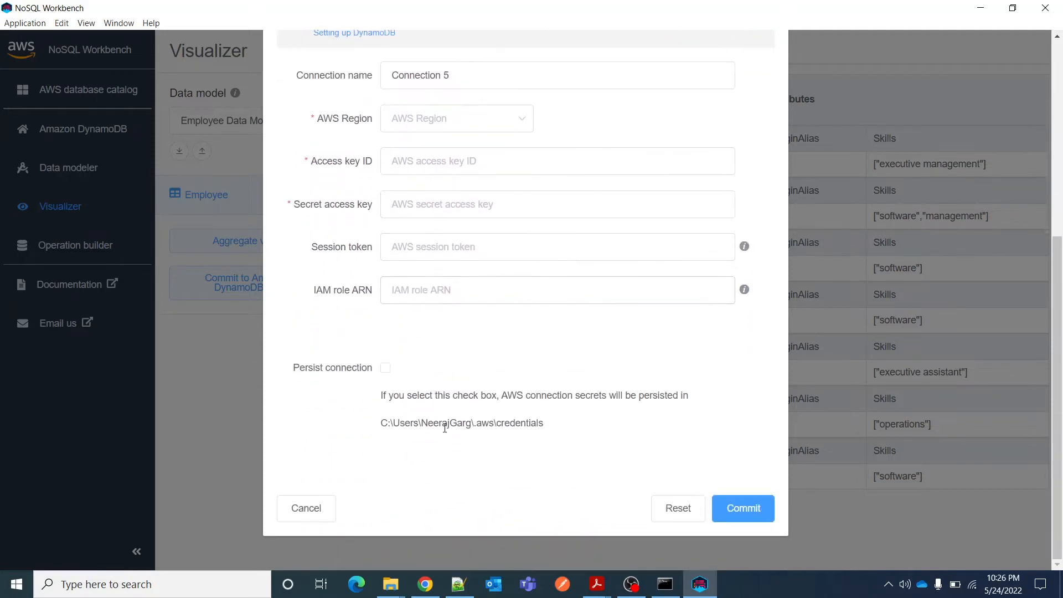
- Examine the credential fields and persist option for a new remote connection, and cancel the commit
scroll(449, 421, up, 2)
scroll(447, 421, down, 2)
scroll(473, 455, up, 2)
scroll(474, 455, down, 2)
scroll(420, 409, up, 3)
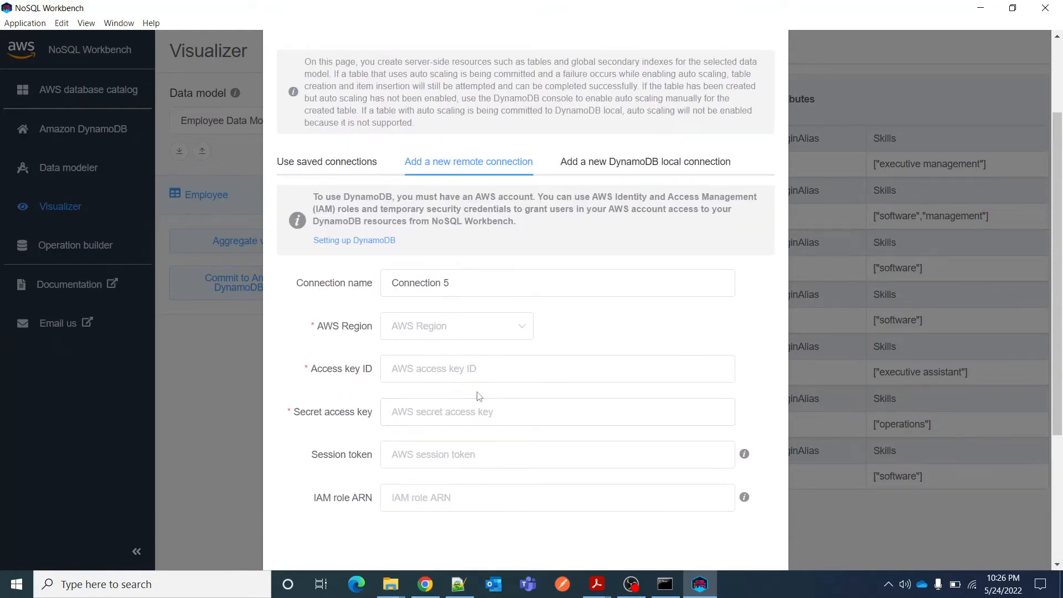
scroll(503, 367, down, 2)
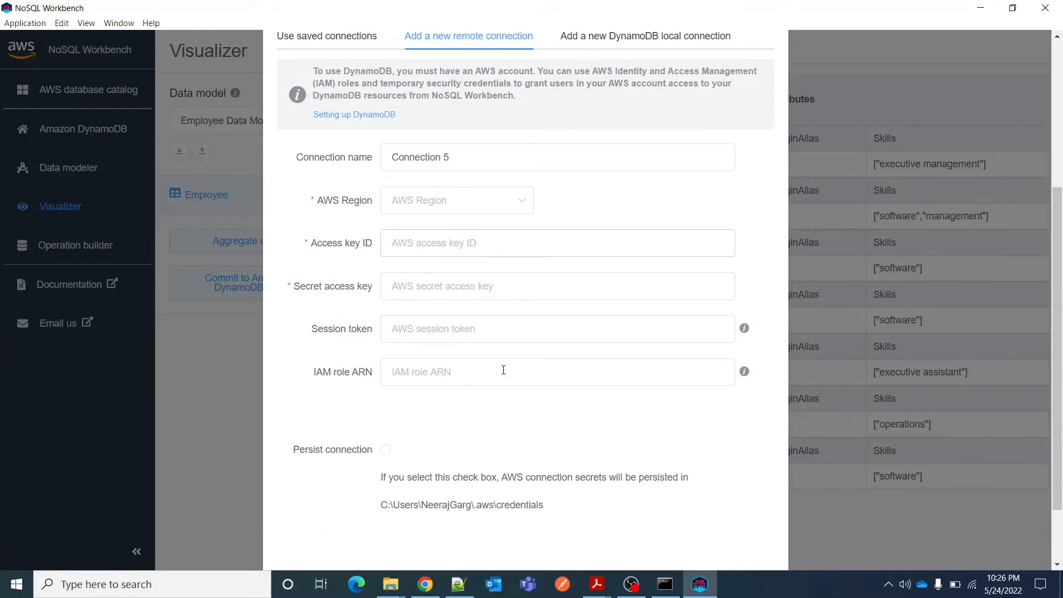
scroll(500, 369, up, 3)
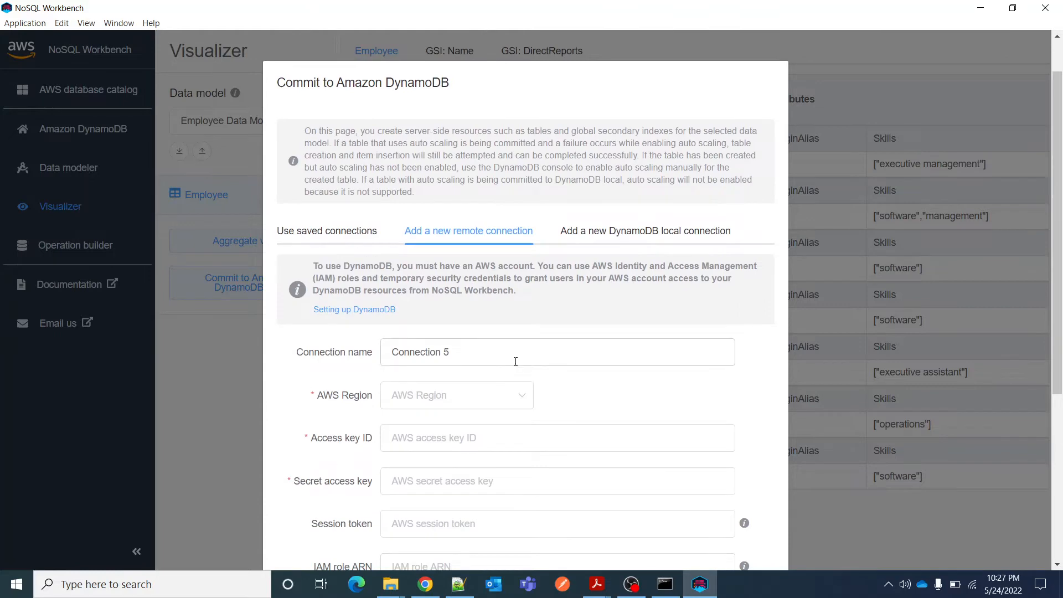
scroll(514, 368, down, 4)
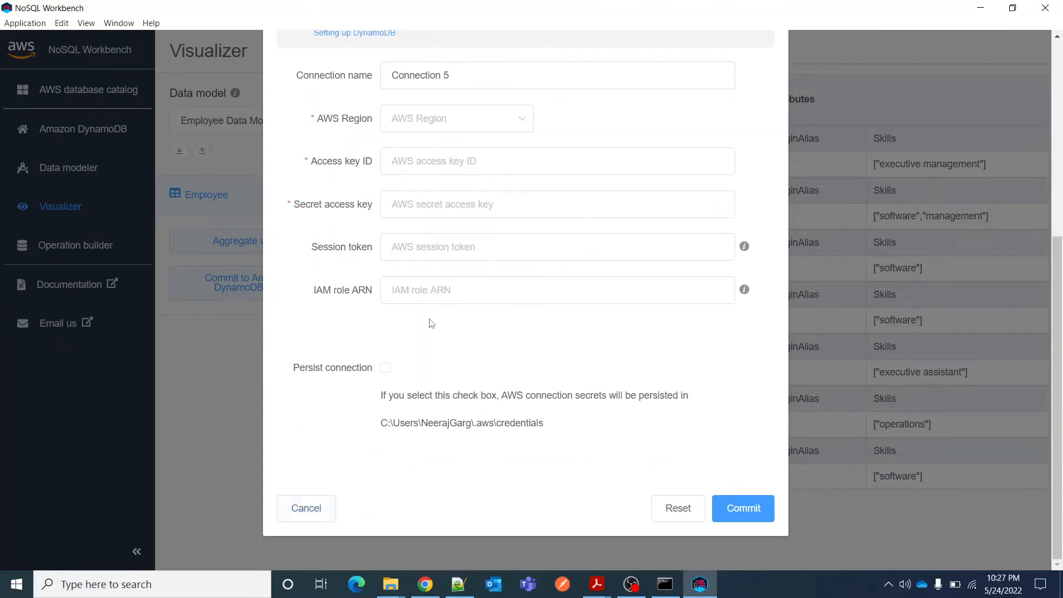
scroll(477, 237, up, 3)
scroll(498, 310, down, 3)
click(304, 504)
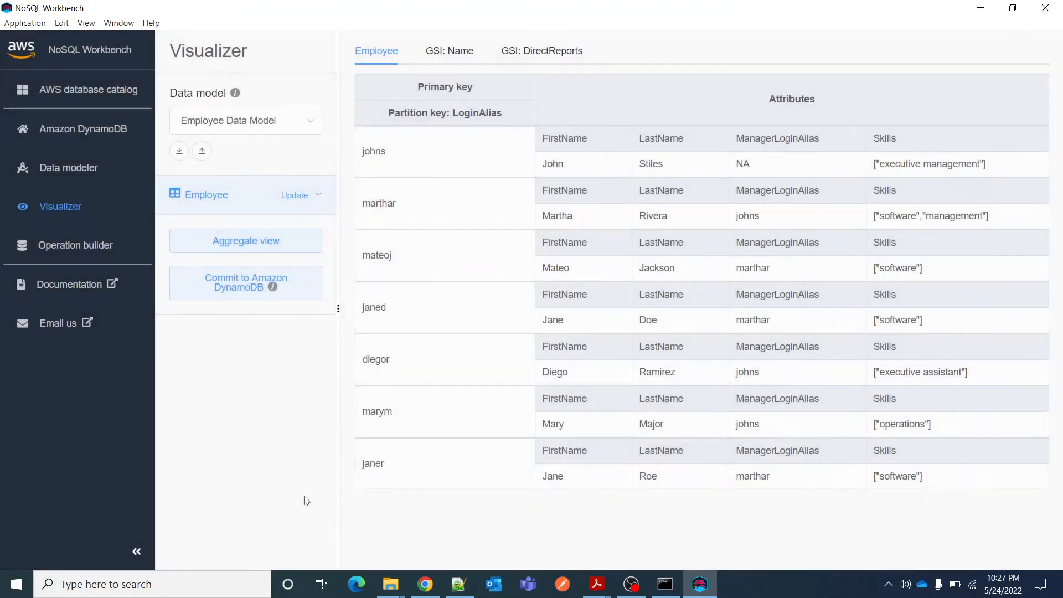
- Create a data model named University with the author's name and the description University Demo
click(74, 167)
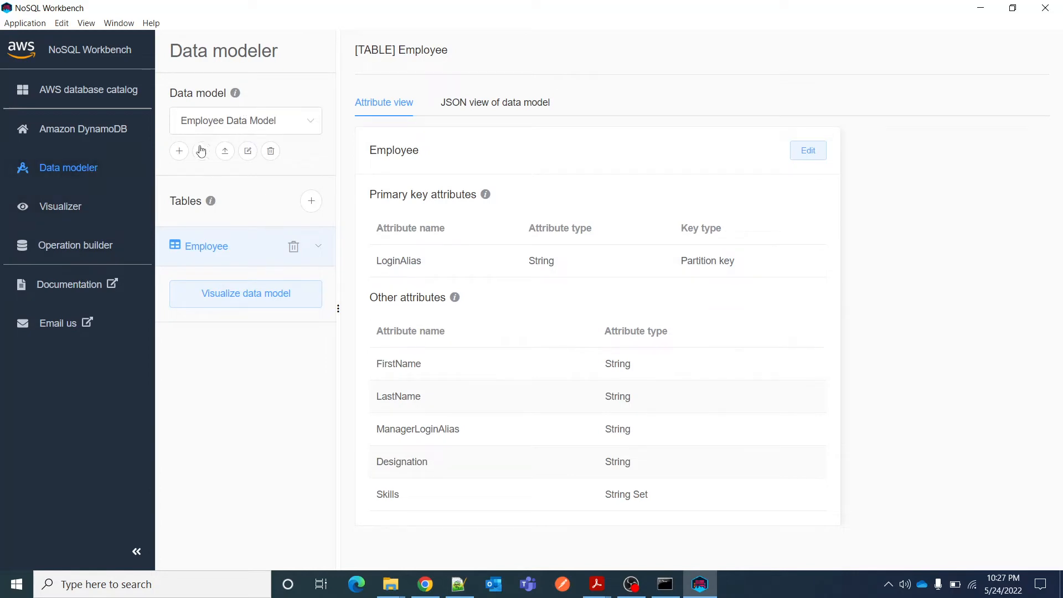
click(180, 150)
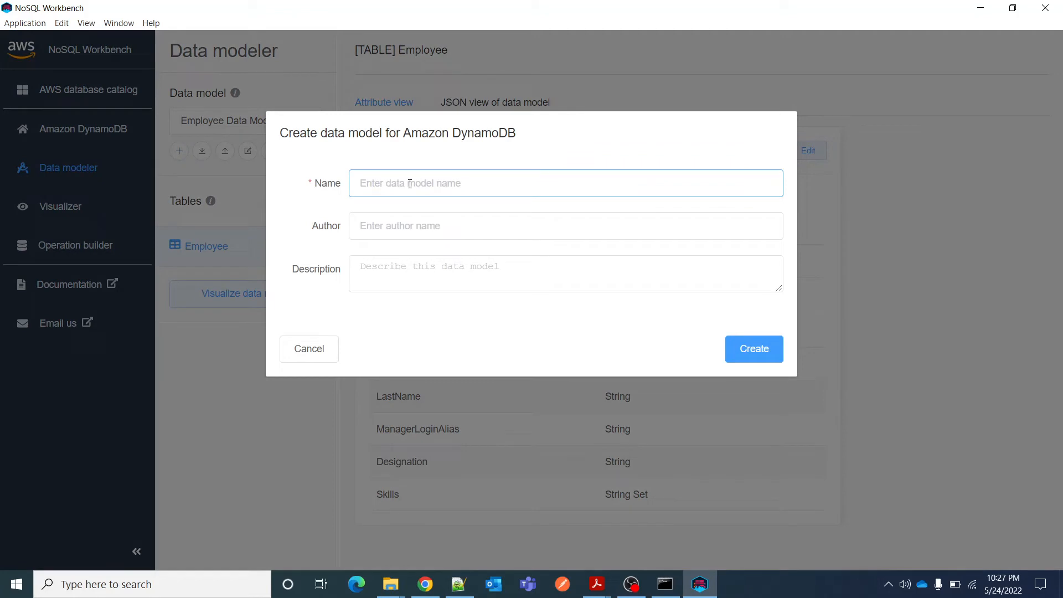
text(University)
key(Tab)
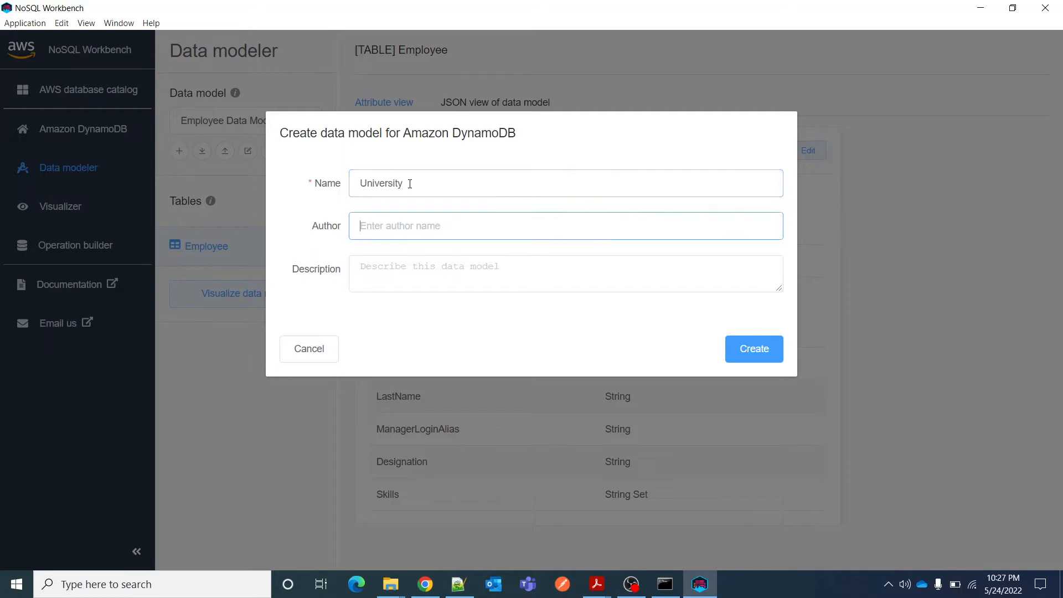
text(Neeraj Garg YouT)
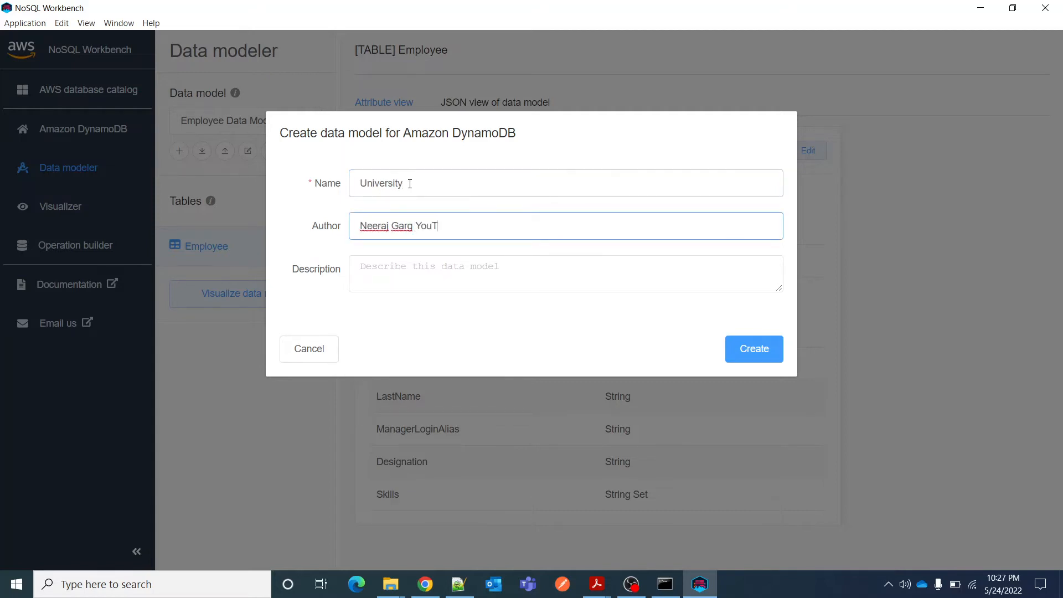
text(uber)
key(Tab)
key(shift+Tab)
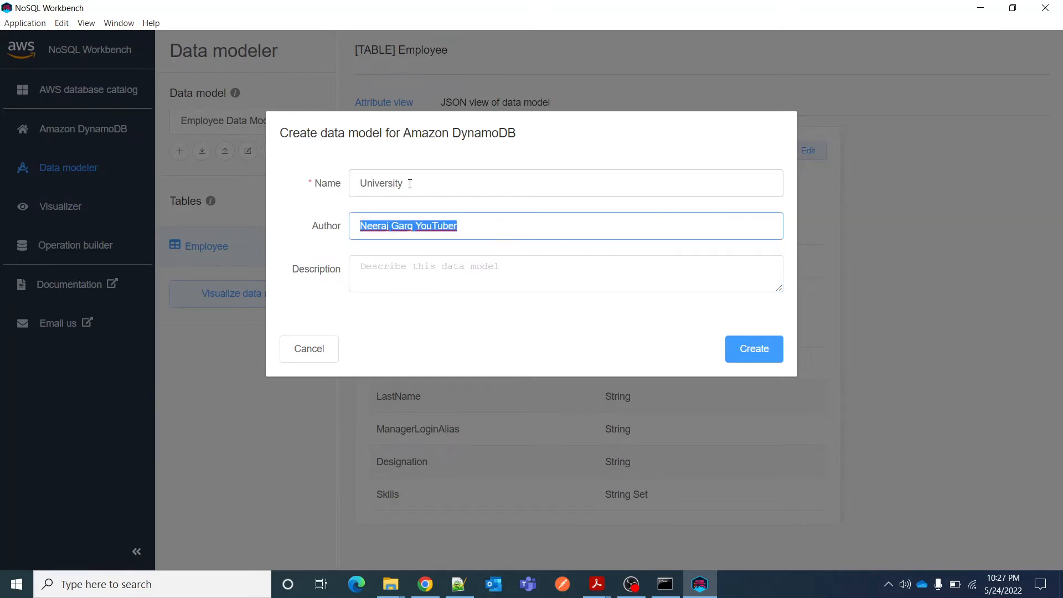
key(Tab)
text(Univ)
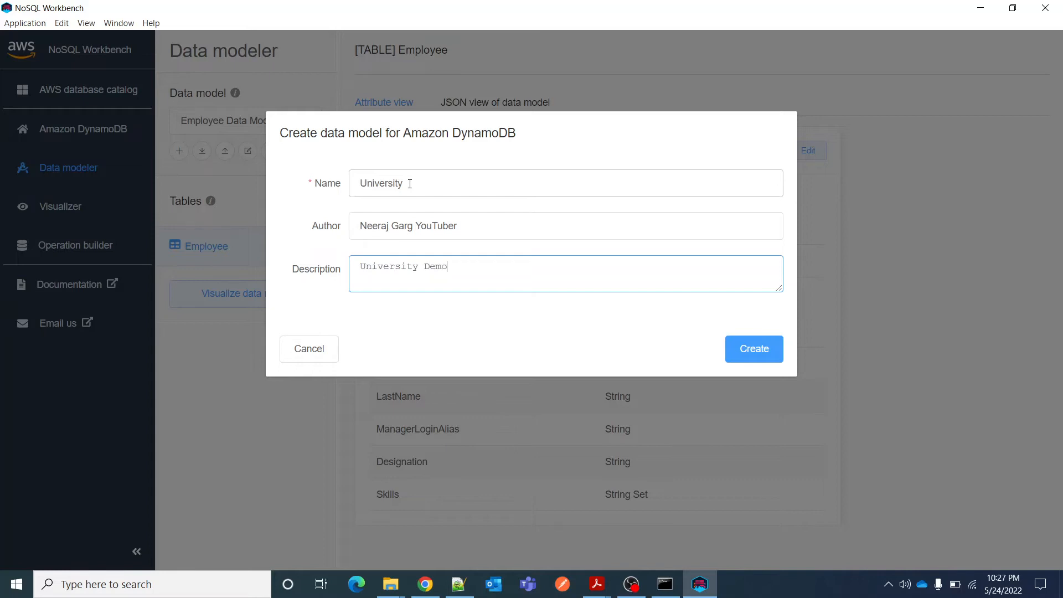
click(764, 351)
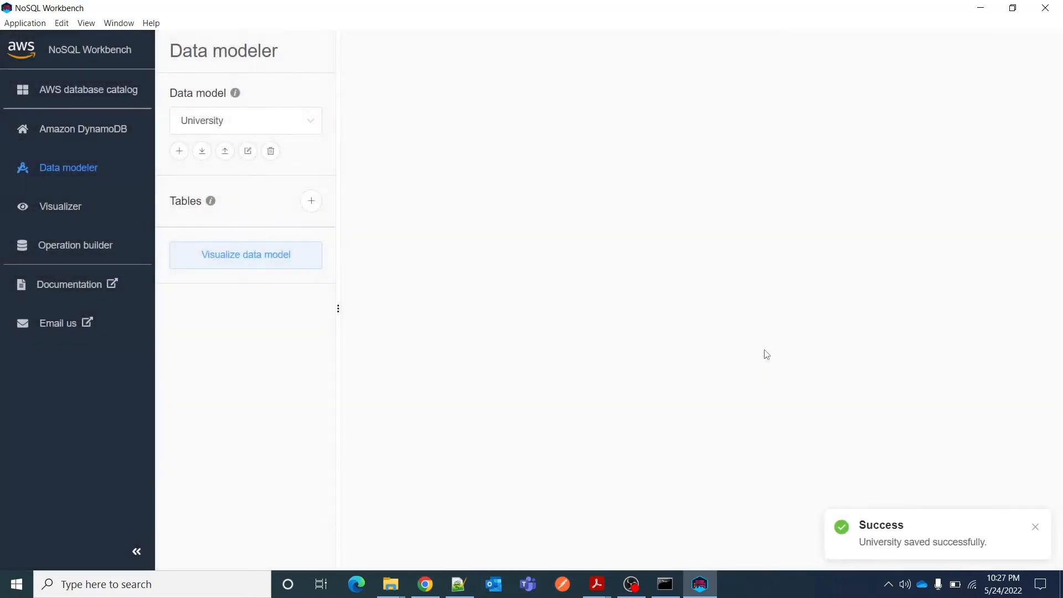
- Add a new table named students to the University data model
click(232, 122)
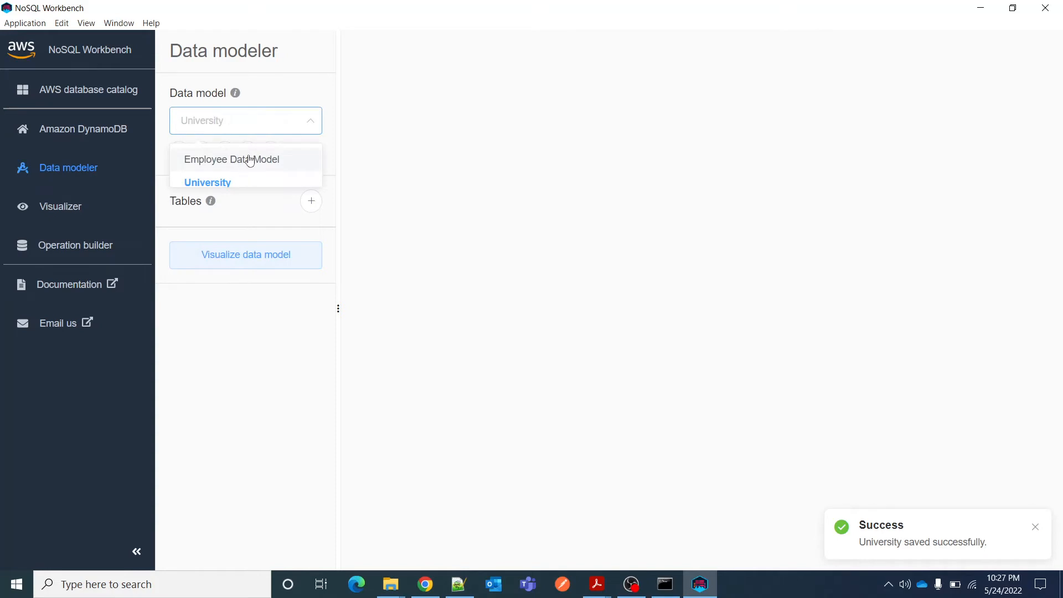
click(240, 182)
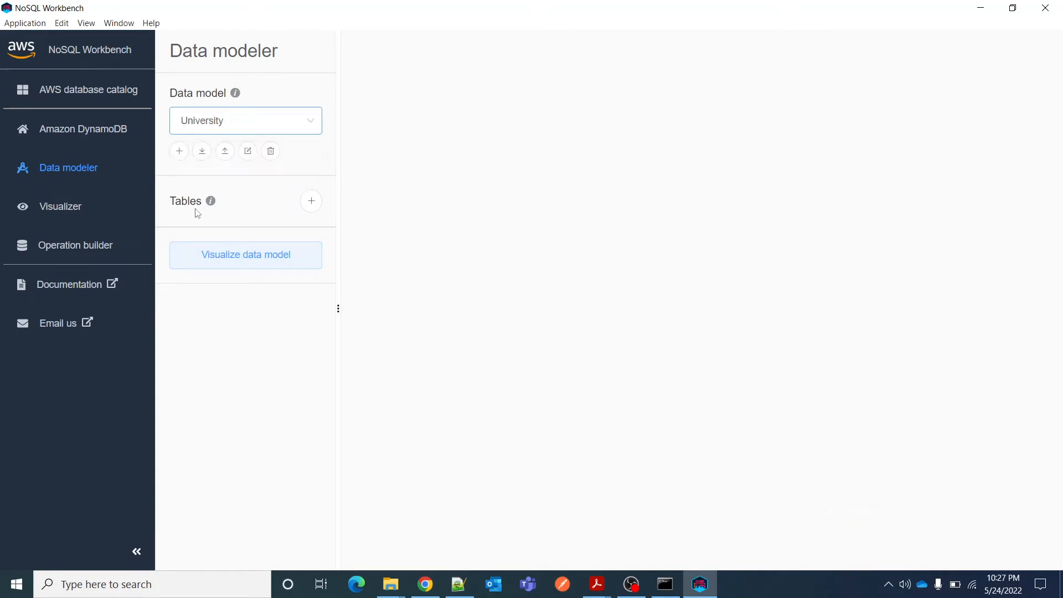
click(311, 202)
click(562, 102)
text(students)
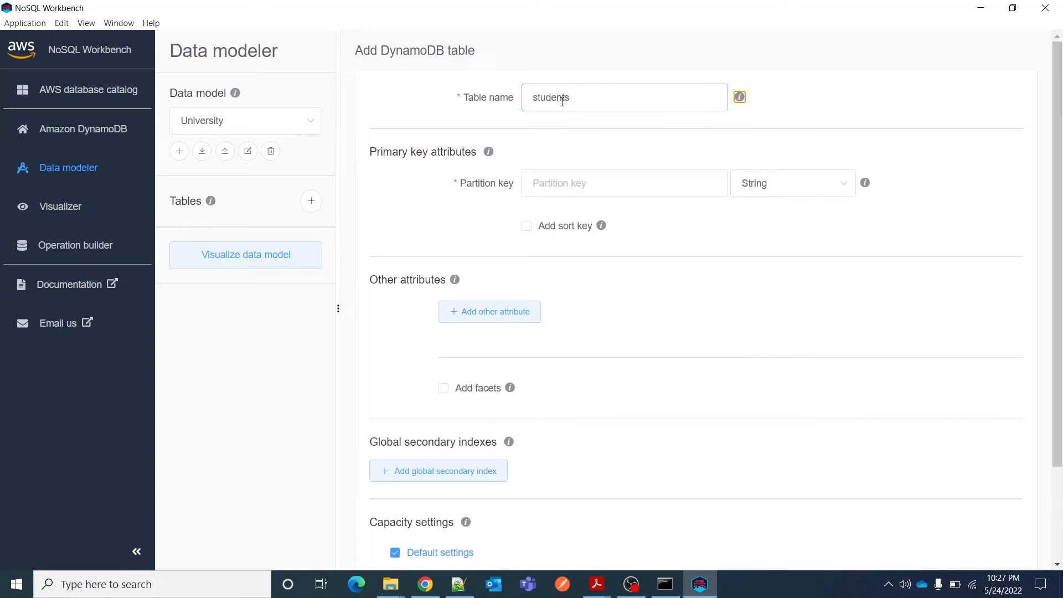
- Define the students table's primary key with student_id as the String partition key and email as the sort key
click(581, 184)
text(student_id)
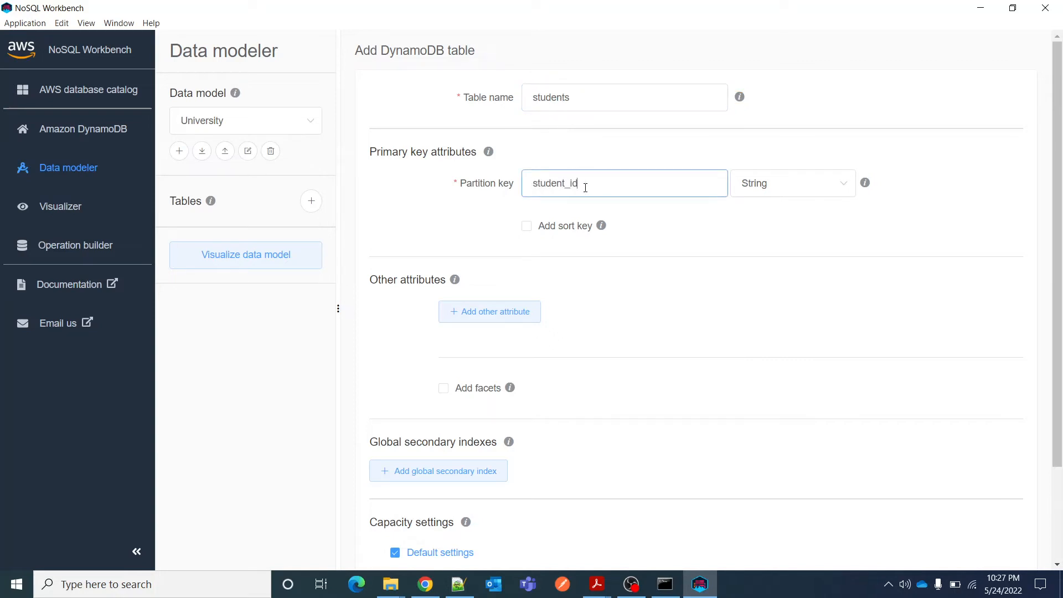
key(Tab)
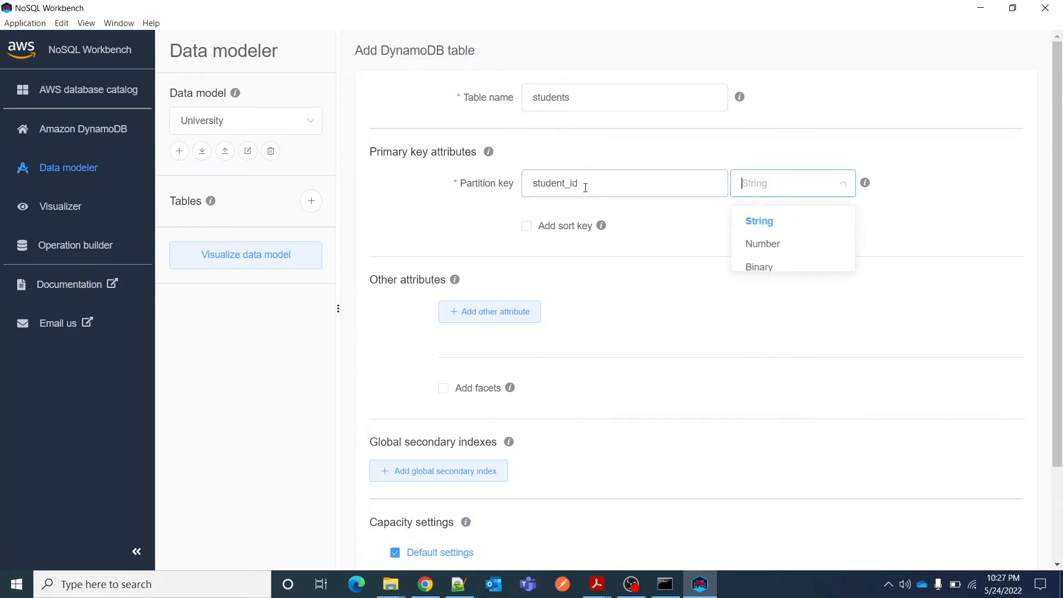
click(526, 227)
click(550, 266)
text(a)
key(BackSpace)
text(email)
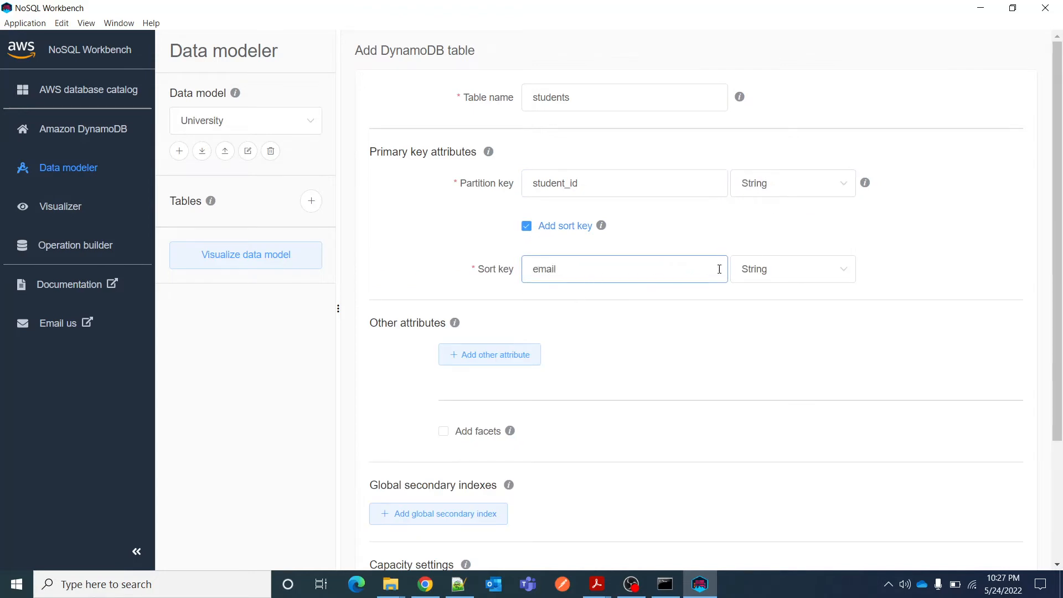
- Change the students table's partition key to roll_number and its sort key to class
double_click(552, 183)
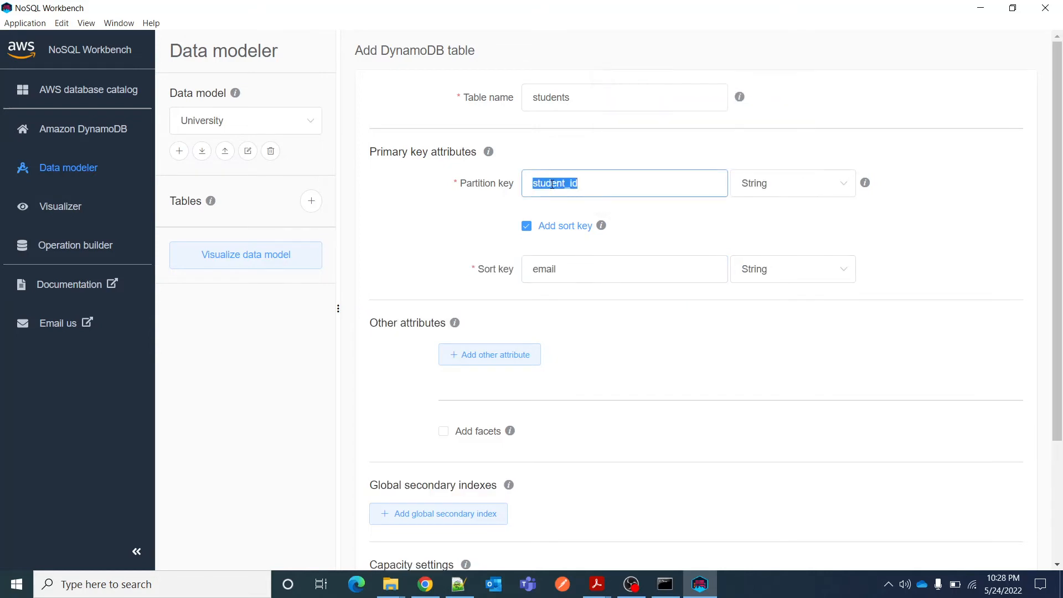
text(roll_number)
key(Tab)
click(557, 271)
double_click(557, 271)
text(class)
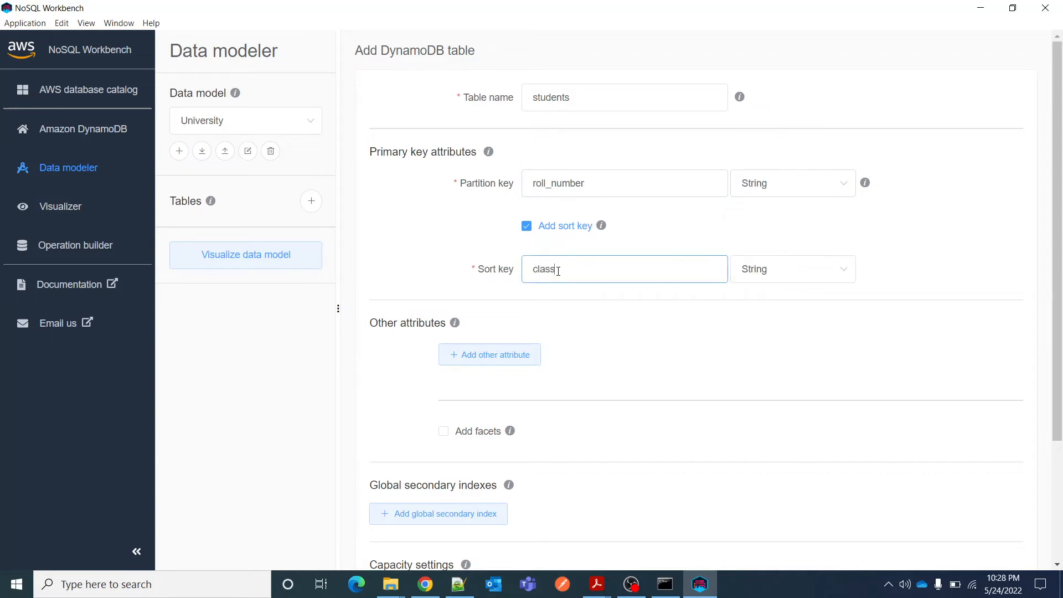
- Add a String attribute named age to the students table and save the table definition with default capacity settings
click(517, 354)
click(571, 363)
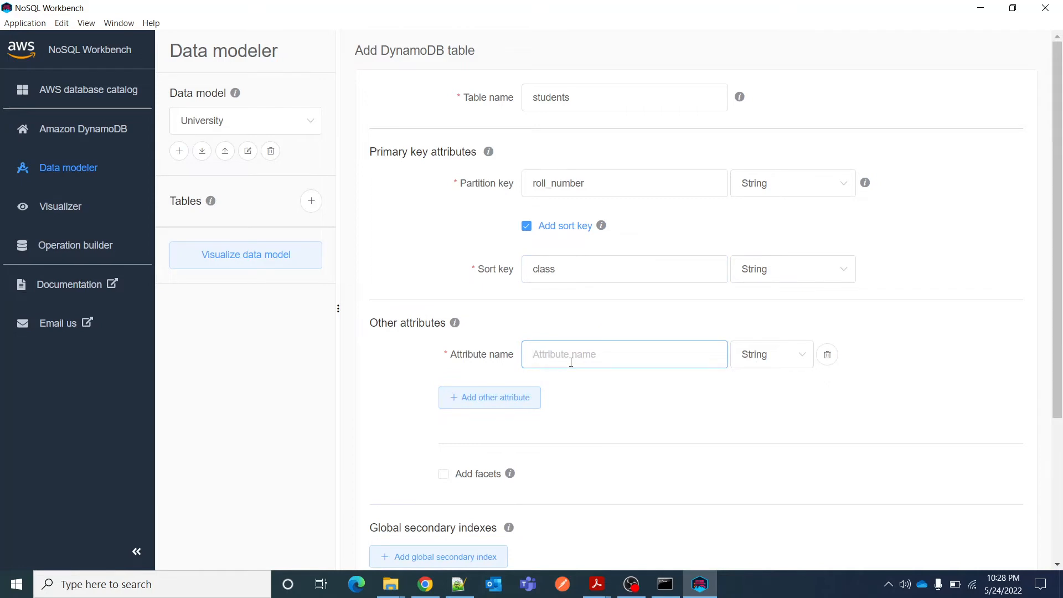
text(age)
scroll(581, 416, down, 4)
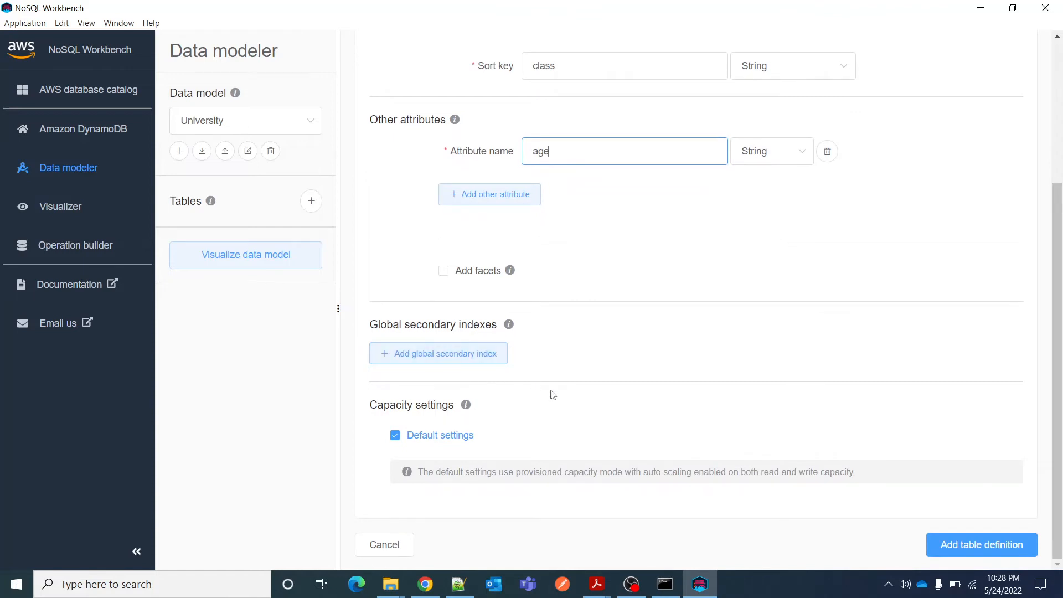
scroll(813, 469, up, 4)
scroll(808, 468, down, 4)
click(987, 548)
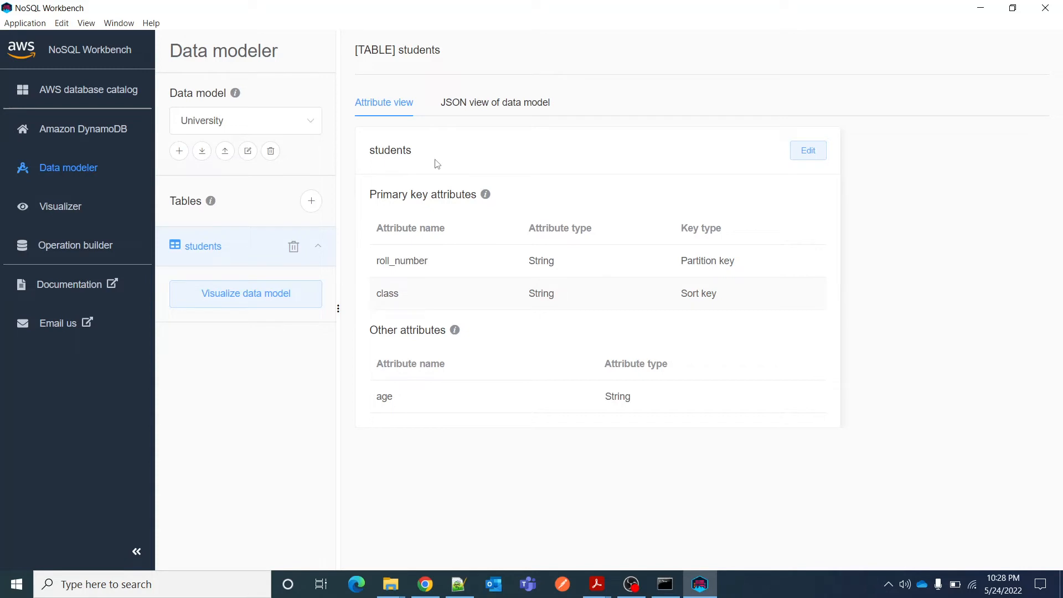
- Open the students table definition for editing and review its key and attribute fields
click(807, 151)
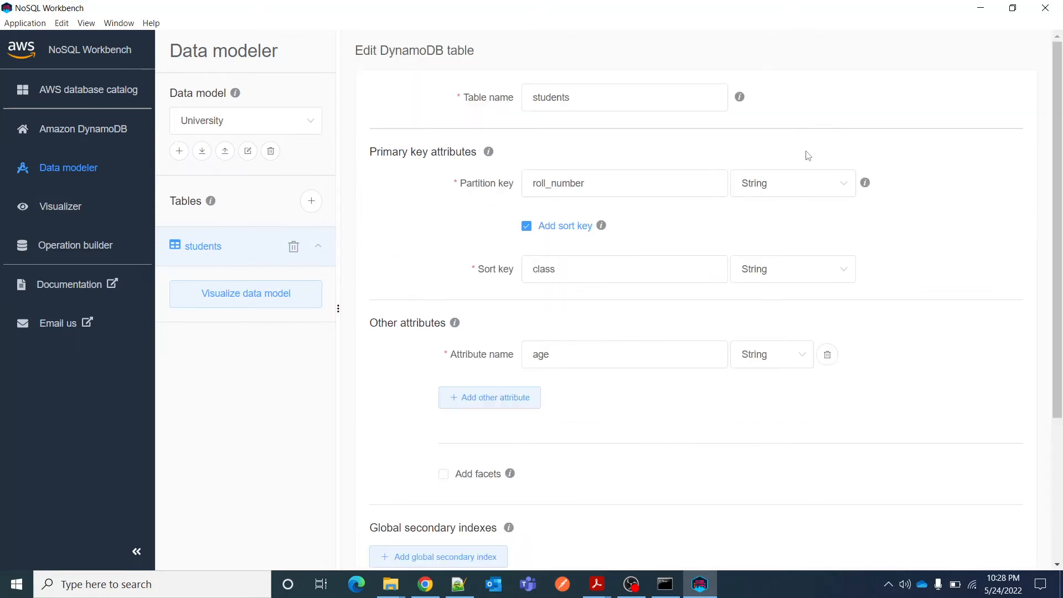
scroll(553, 318, down, 2)
scroll(354, 310, up, 2)
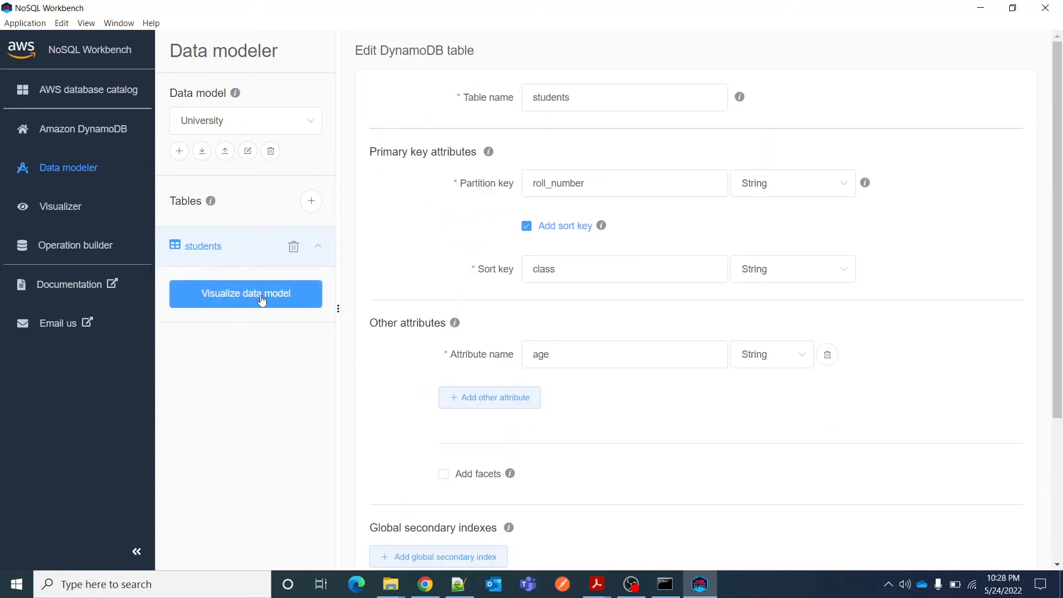
- Visualize the University data model and open the students table's data for updating
click(260, 299)
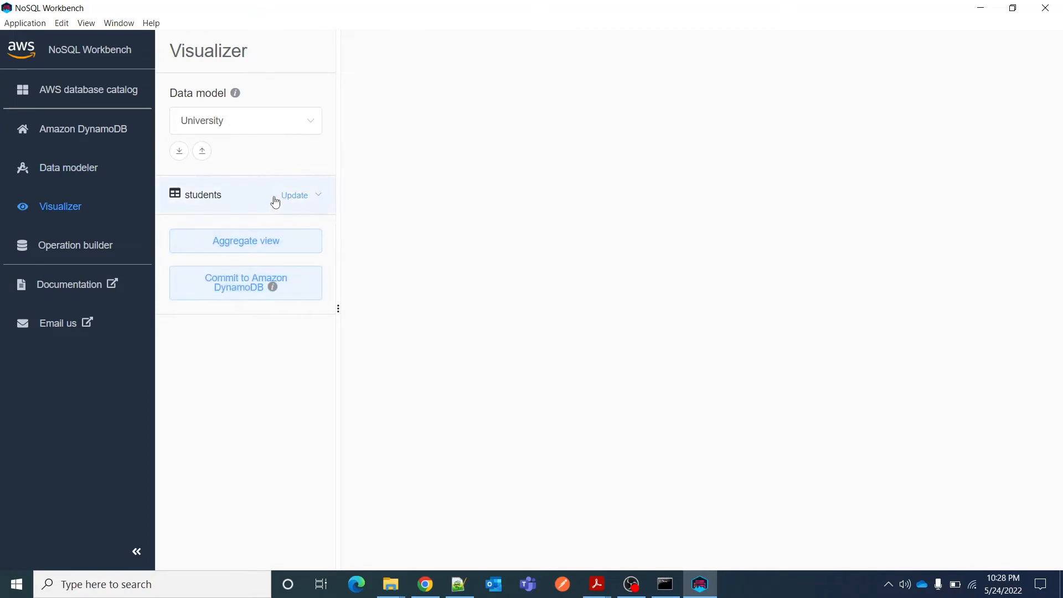
click(223, 206)
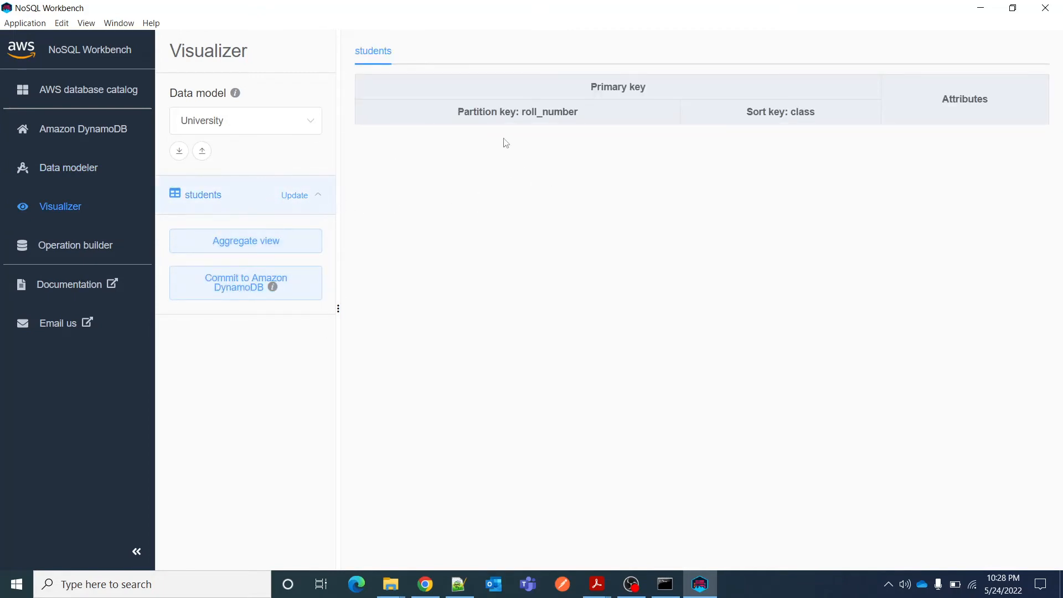
click(294, 197)
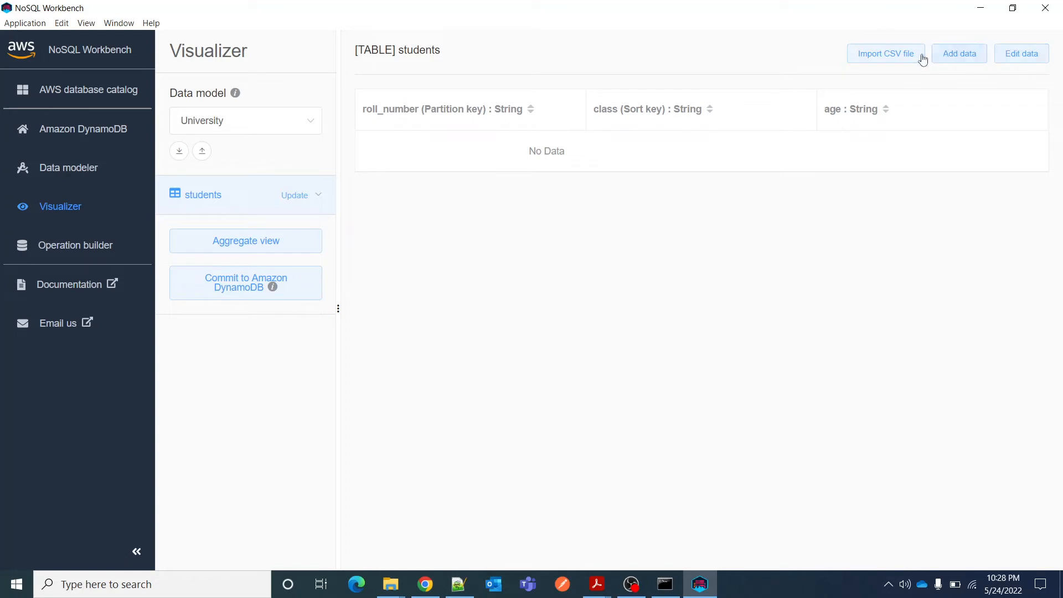
- Add a first data row to the students table with roll_number 101, class 7 and age 13
click(964, 58)
click(424, 149)
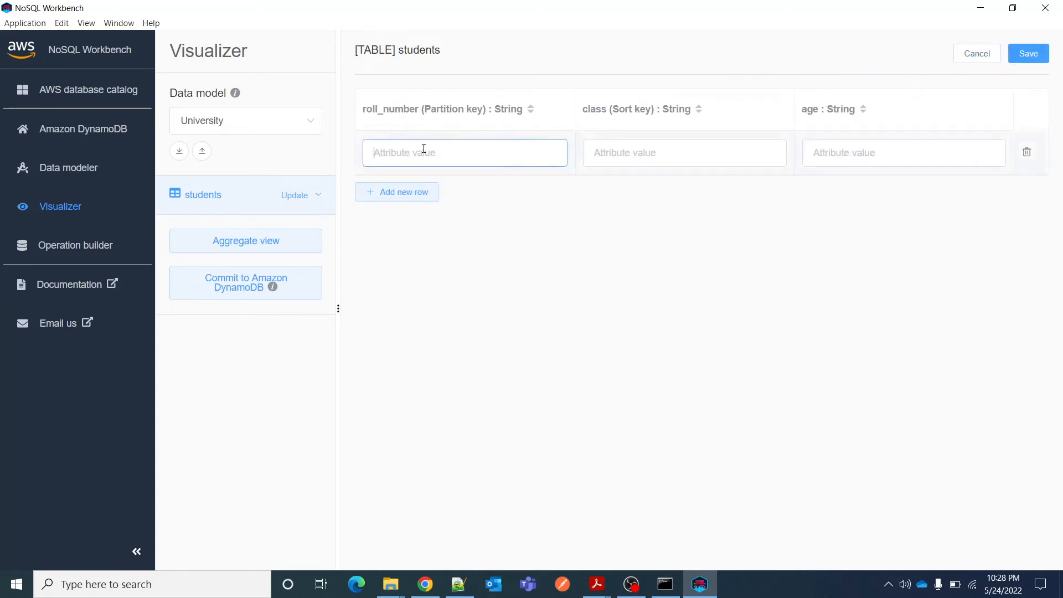
text(101)
key(Tab)
text(7)
key(Tab)
text(1)
- Add a second students row with roll_number 102, class 7 and age 13, and save the table data
click(397, 191)
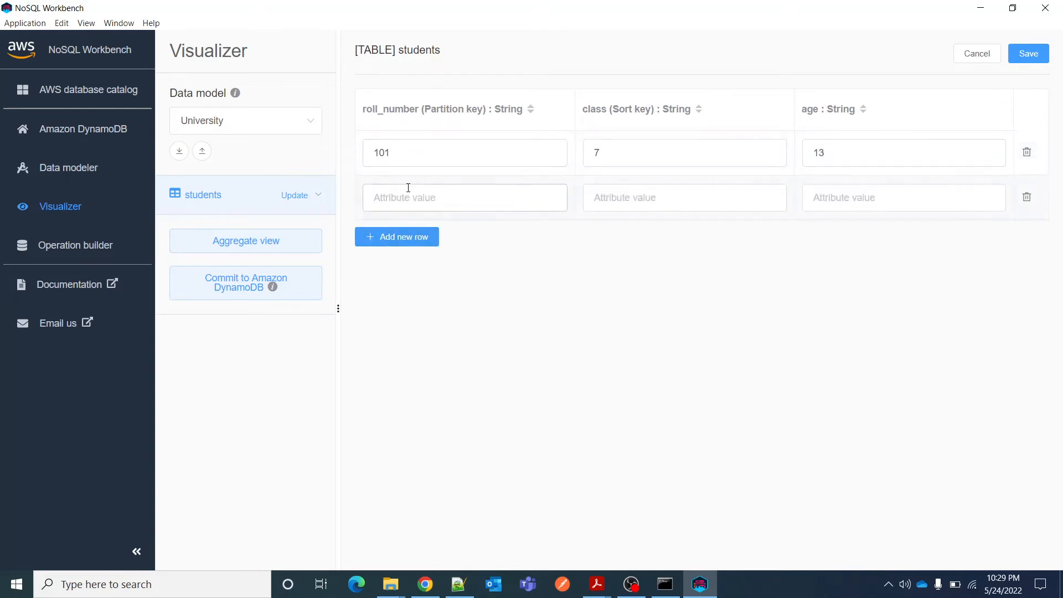
click(398, 197)
text(102)
key(Tab)
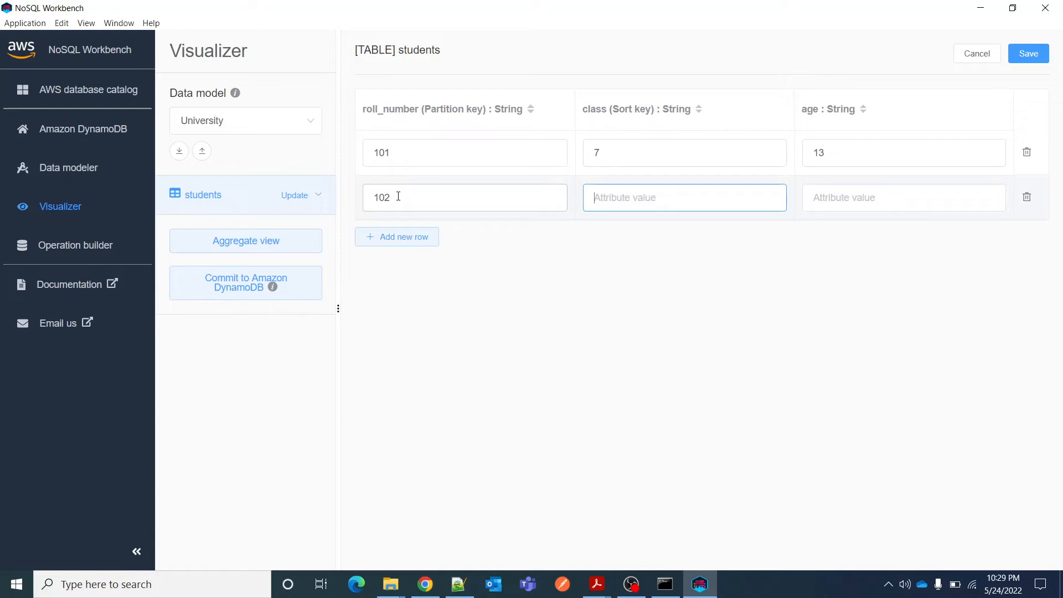
text(7)
key(Tab)
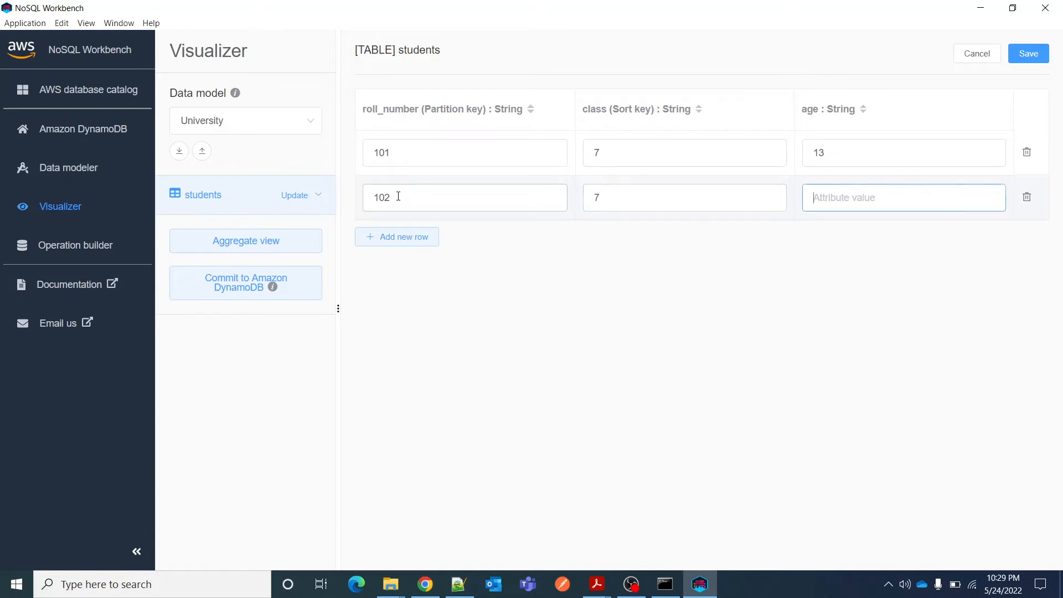
text(13)
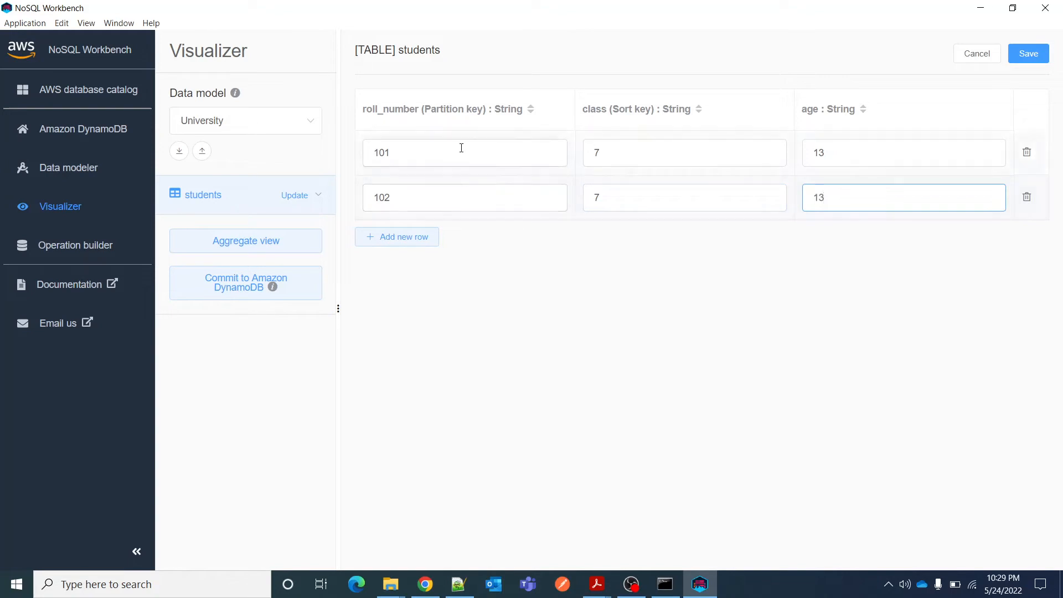
click(1025, 55)
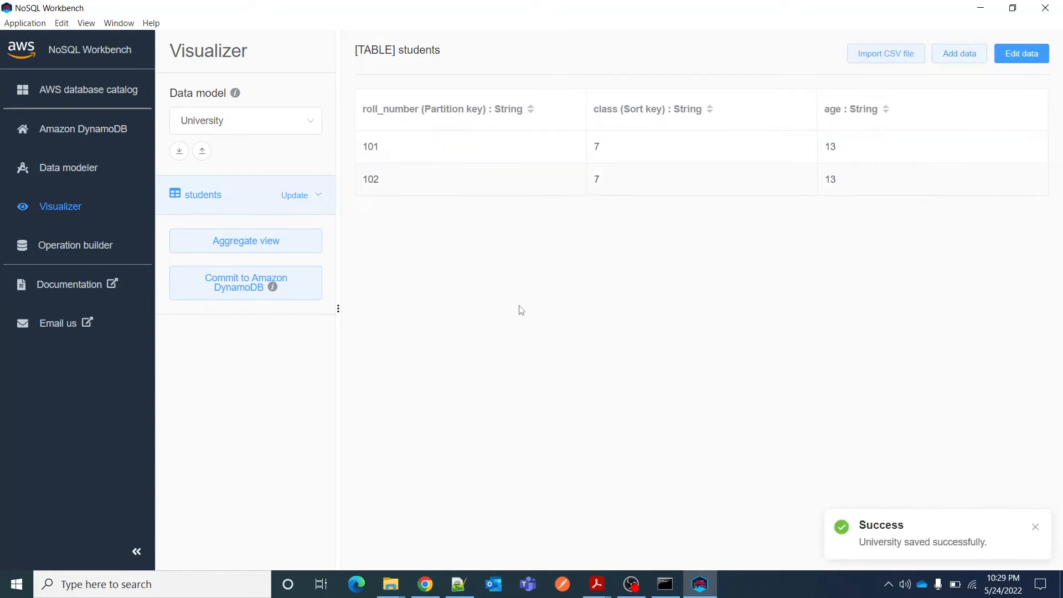
- Commit the University data model to DynamoDB using the saved localhost connection
click(242, 287)
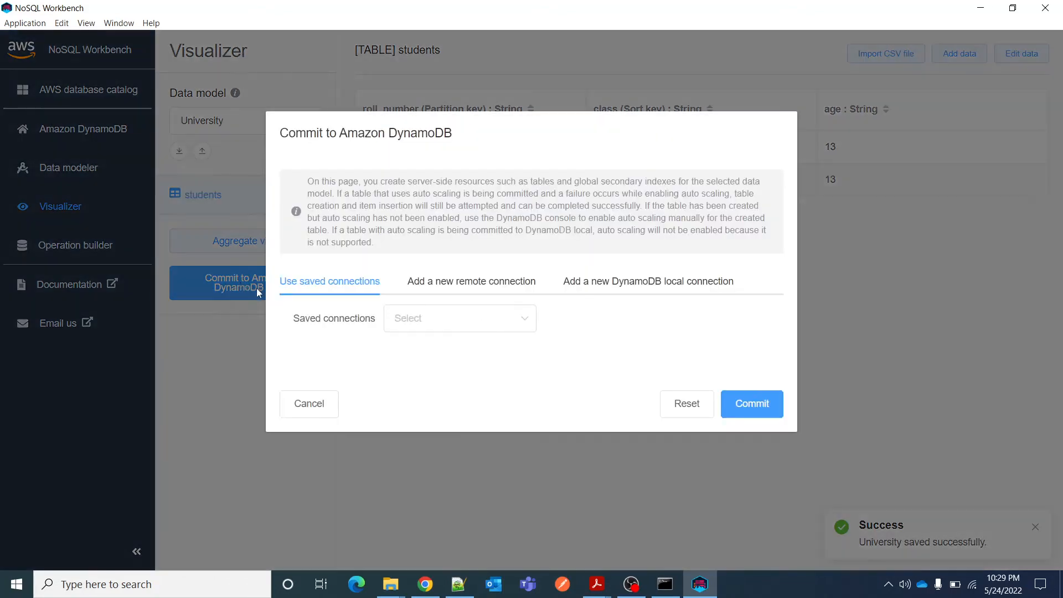
click(460, 319)
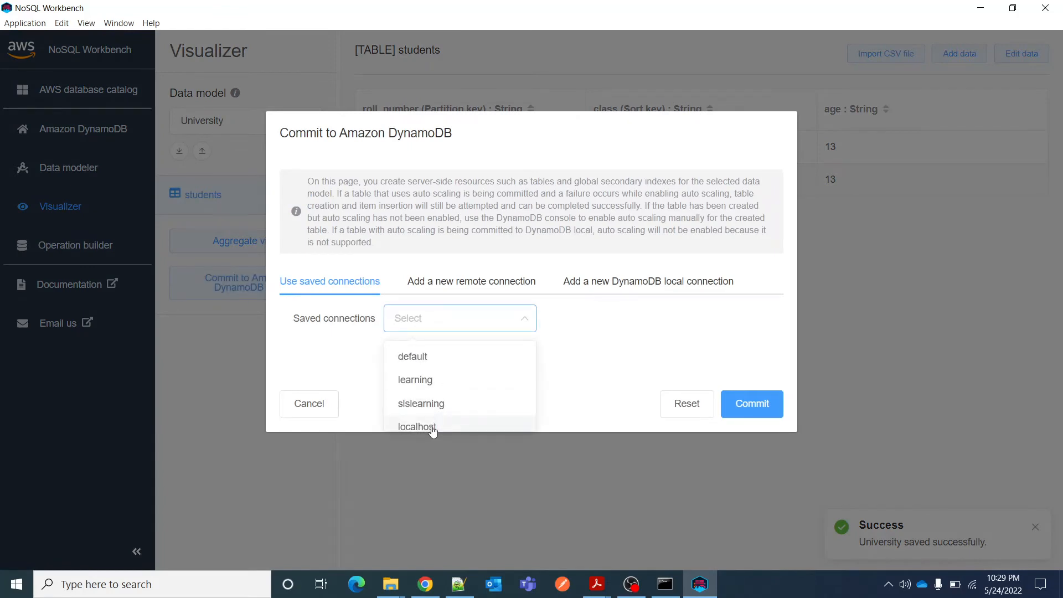
click(432, 428)
click(765, 405)
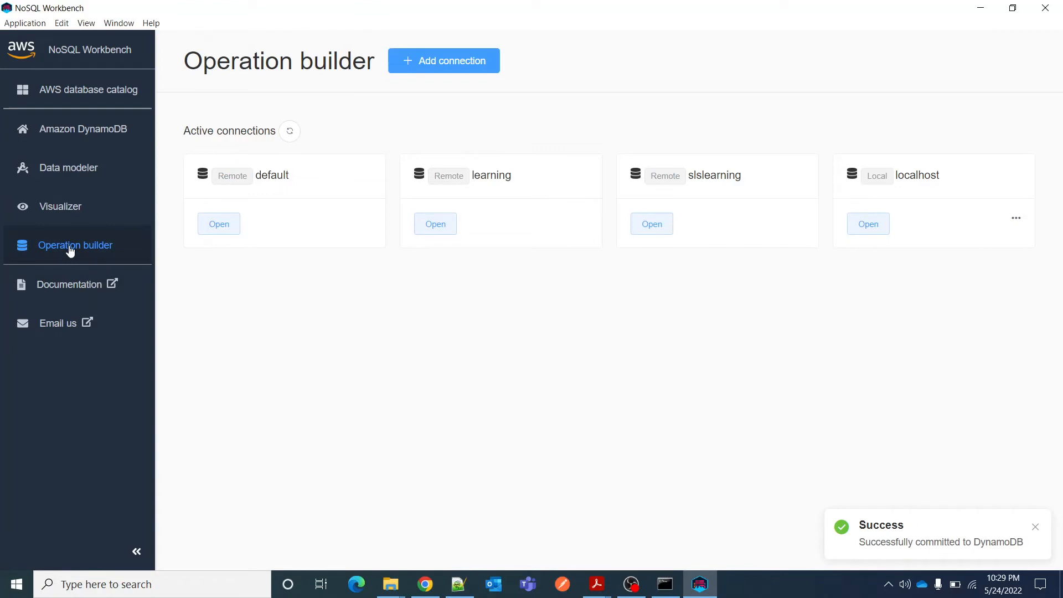
- Open the localhost connection in the Operation builder and view the items of the students table
click(869, 225)
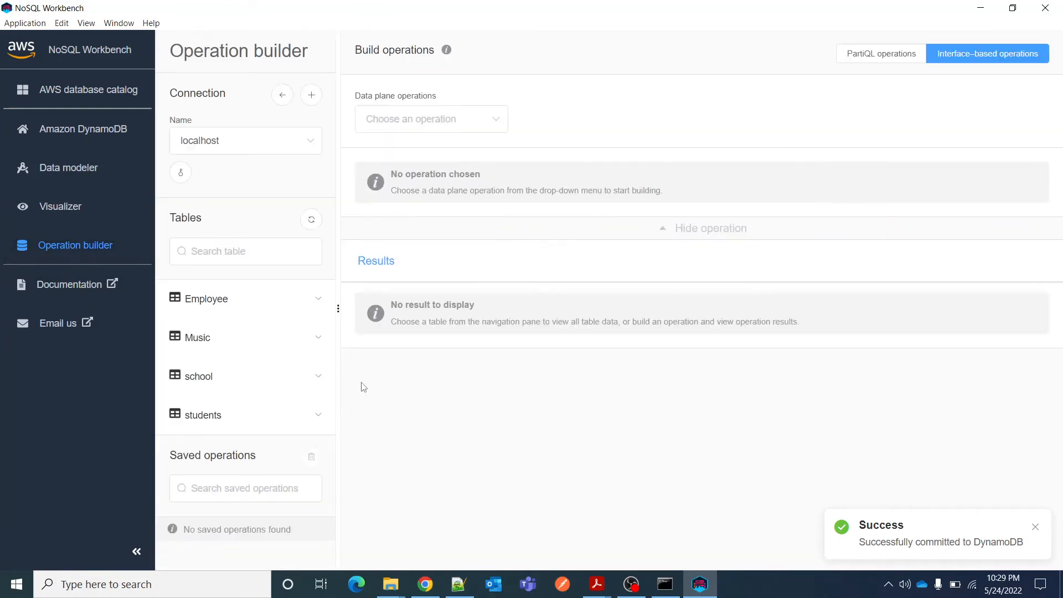
click(203, 420)
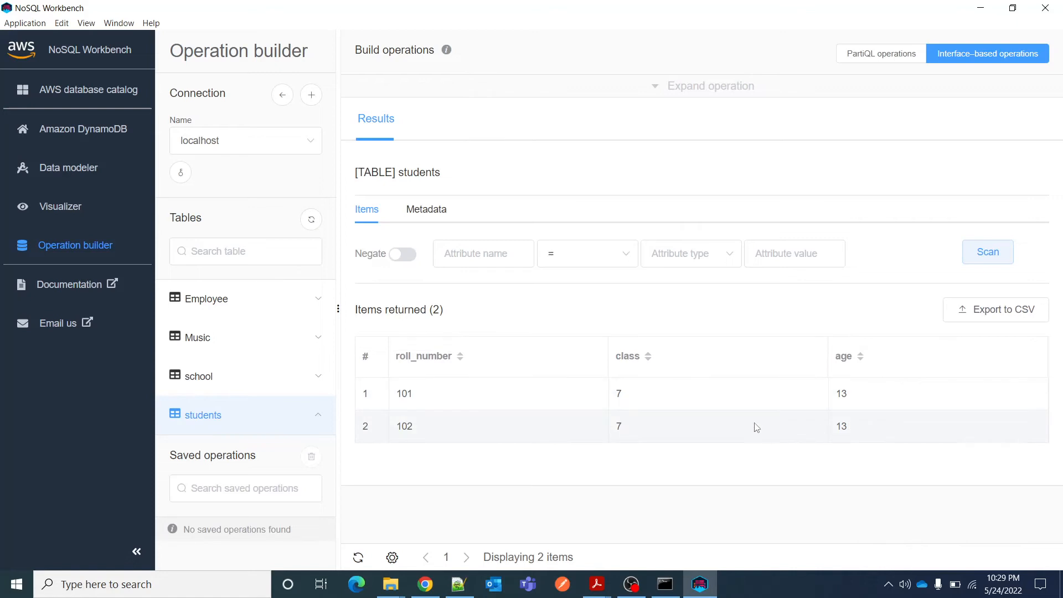
- Build and run a Query operation on the students table with partition key 101, and review the returned items
click(711, 87)
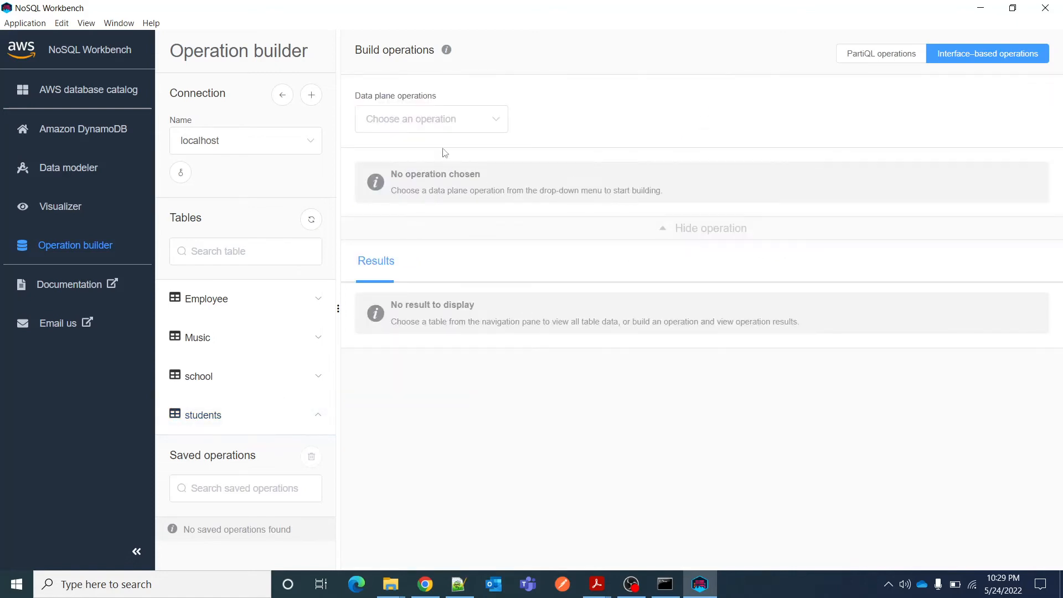
click(447, 119)
click(407, 248)
click(563, 118)
click(572, 230)
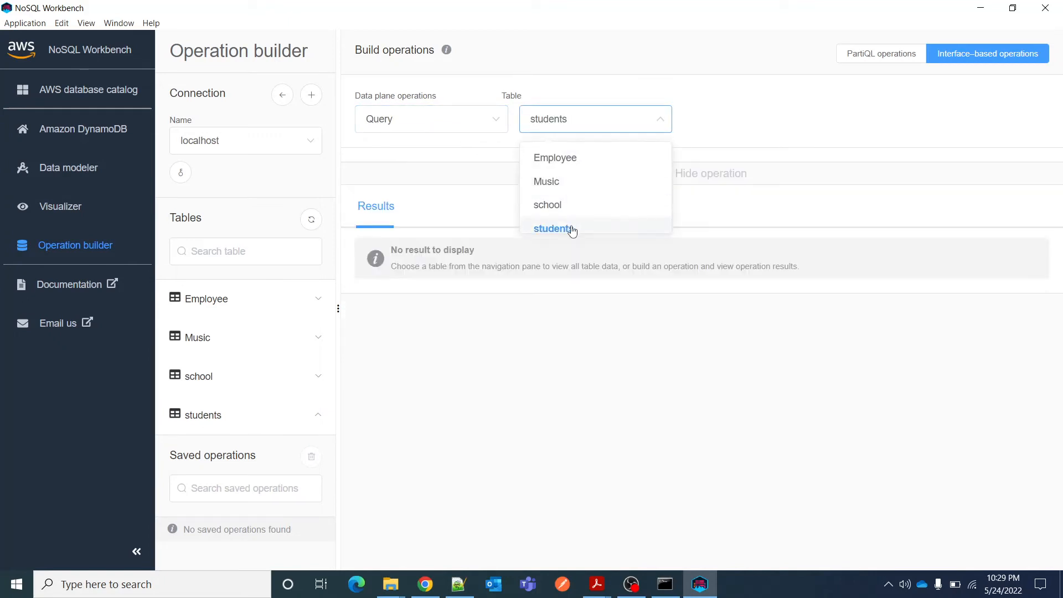
click(519, 180)
text(1)
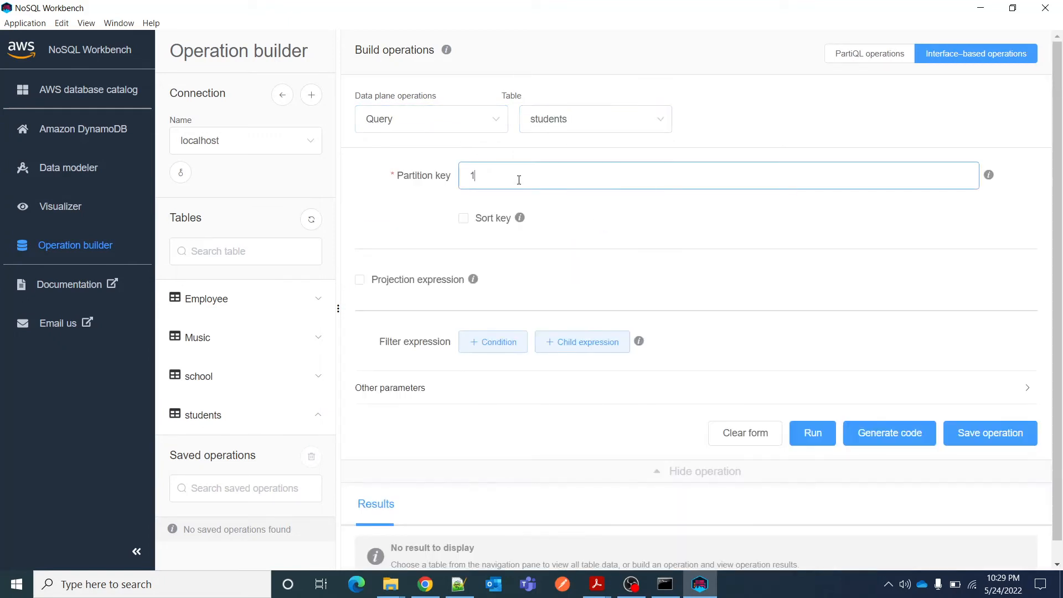
text(01)
click(813, 433)
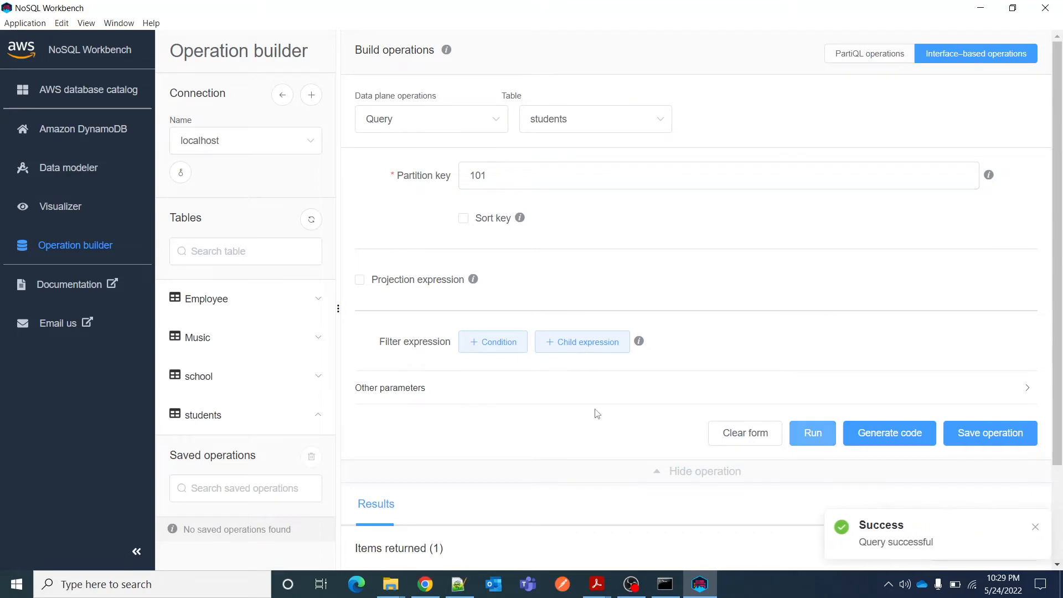
scroll(571, 454, down, 2)
drag(394, 515, 1031, 530)
click(1033, 527)
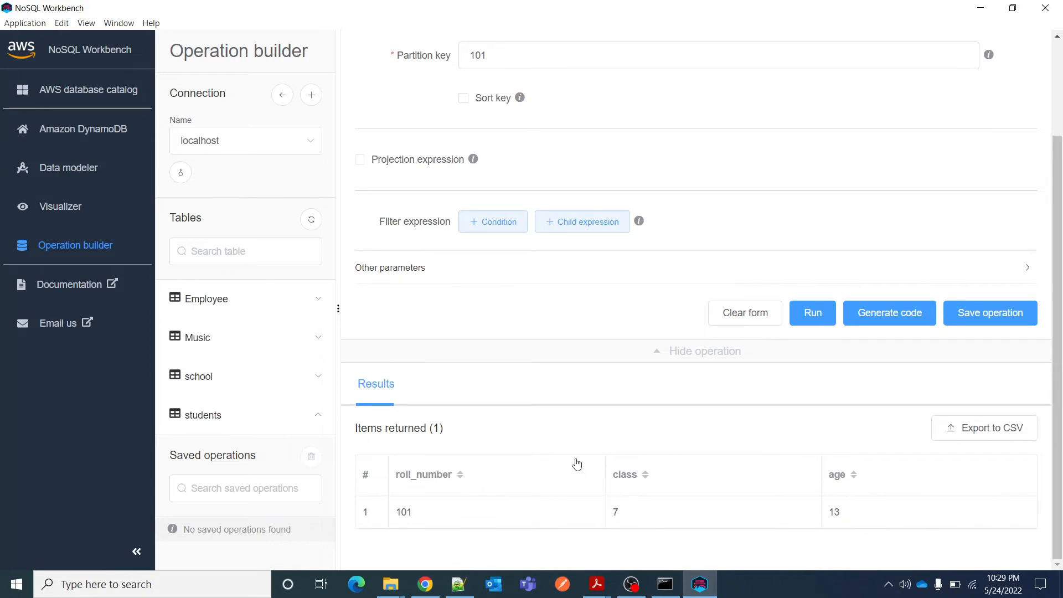
scroll(624, 444, up, 2)
scroll(624, 444, up, 1)
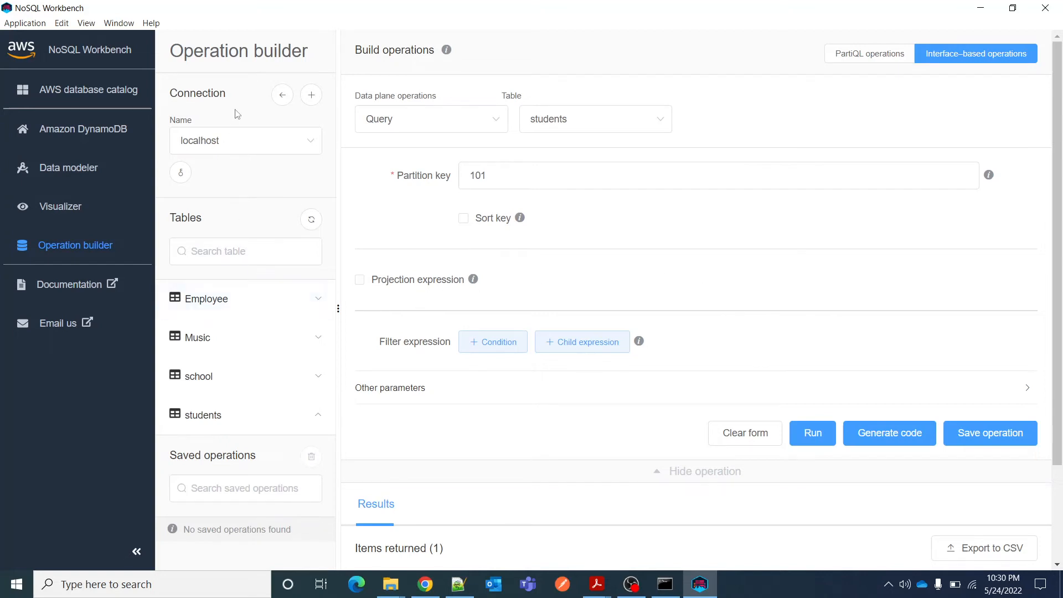
- Return to the connections list, examine the fields for adding a new remote database connection, and cancel it
click(282, 95)
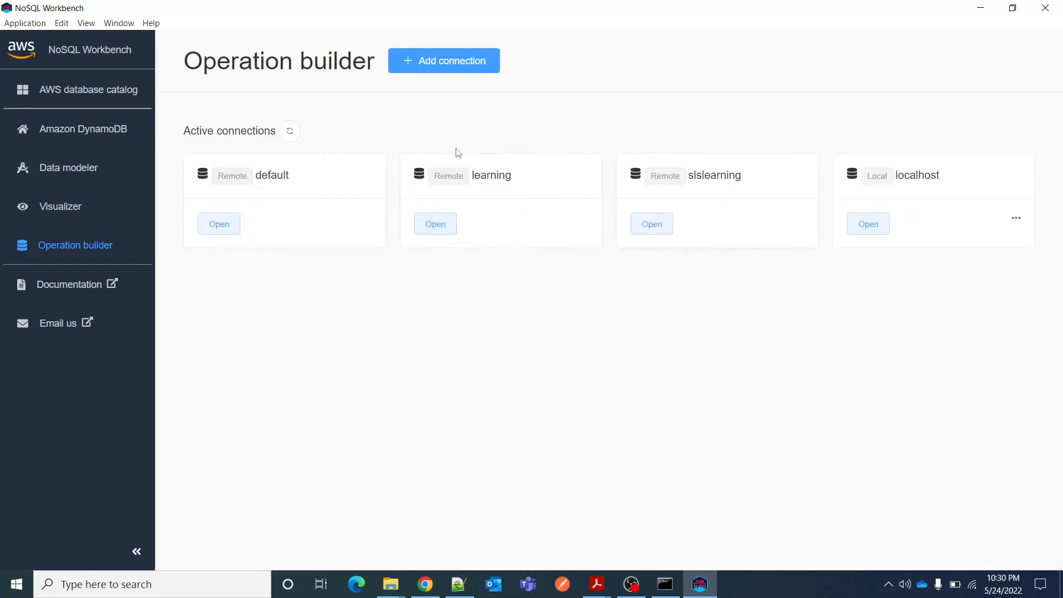
click(464, 57)
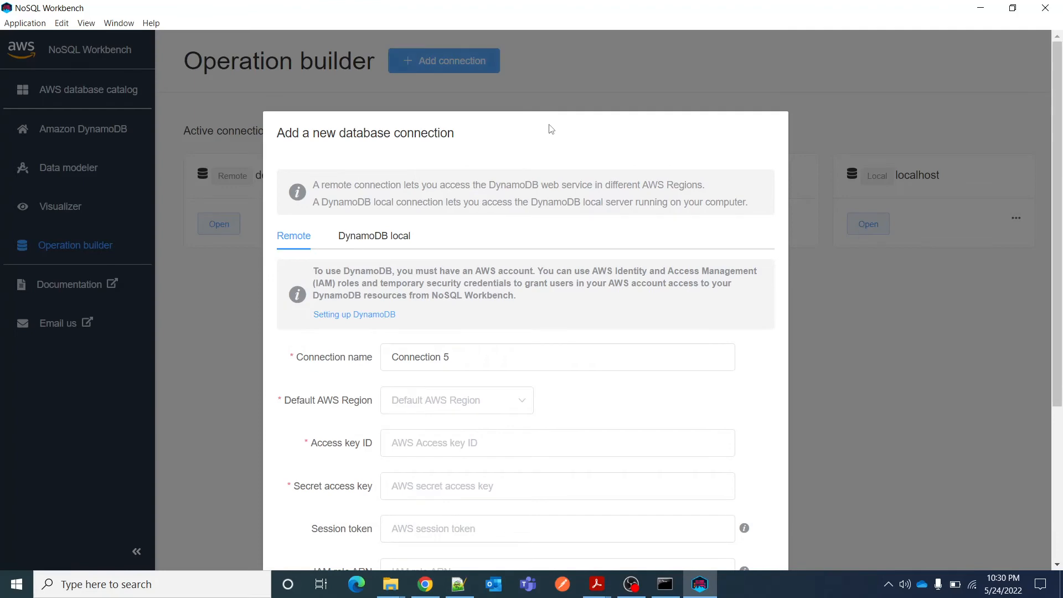
scroll(506, 296, down, 3)
scroll(506, 296, up, 1)
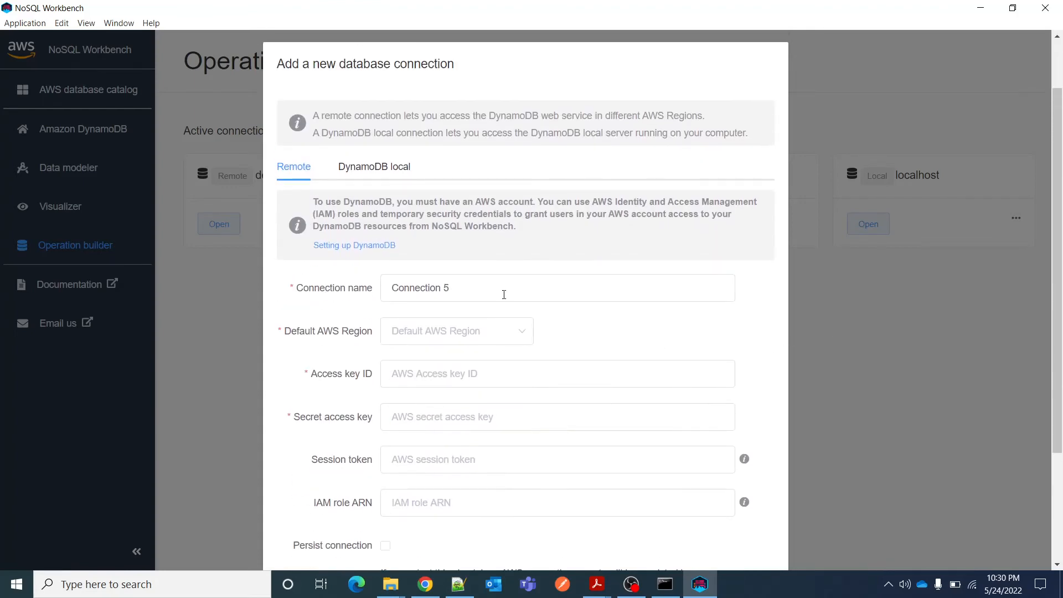
drag(502, 295, 389, 504)
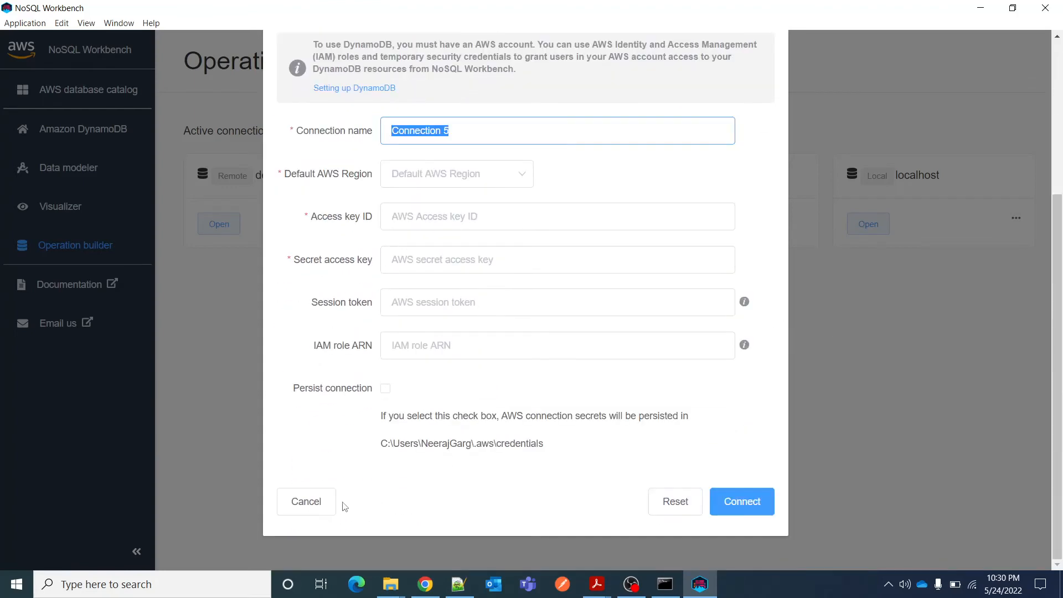
click(307, 502)
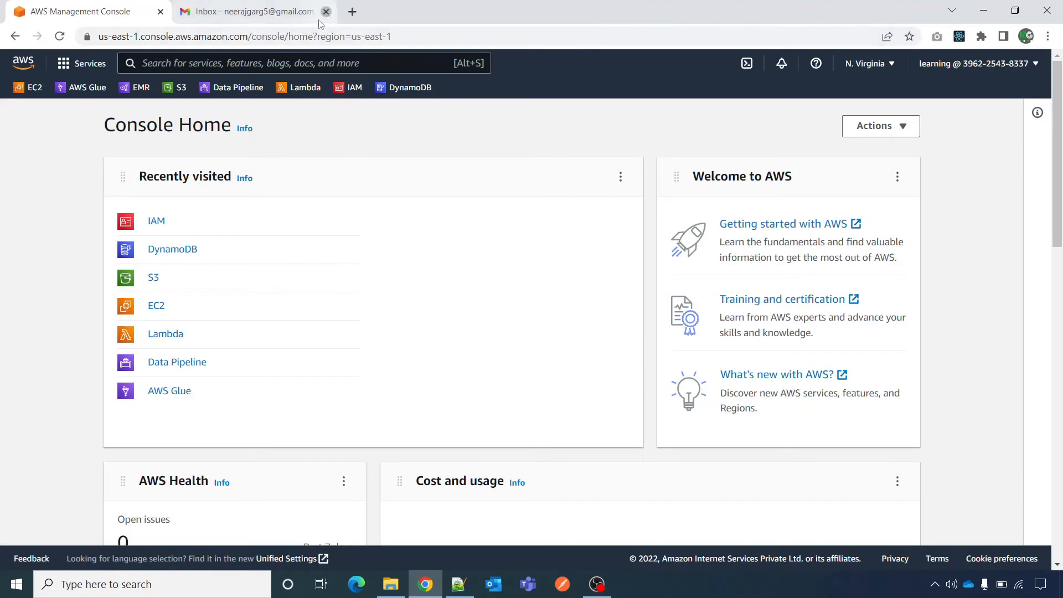
- Close the mailbox tab and search the AWS console for IAM to open its dashboard
click(320, 11)
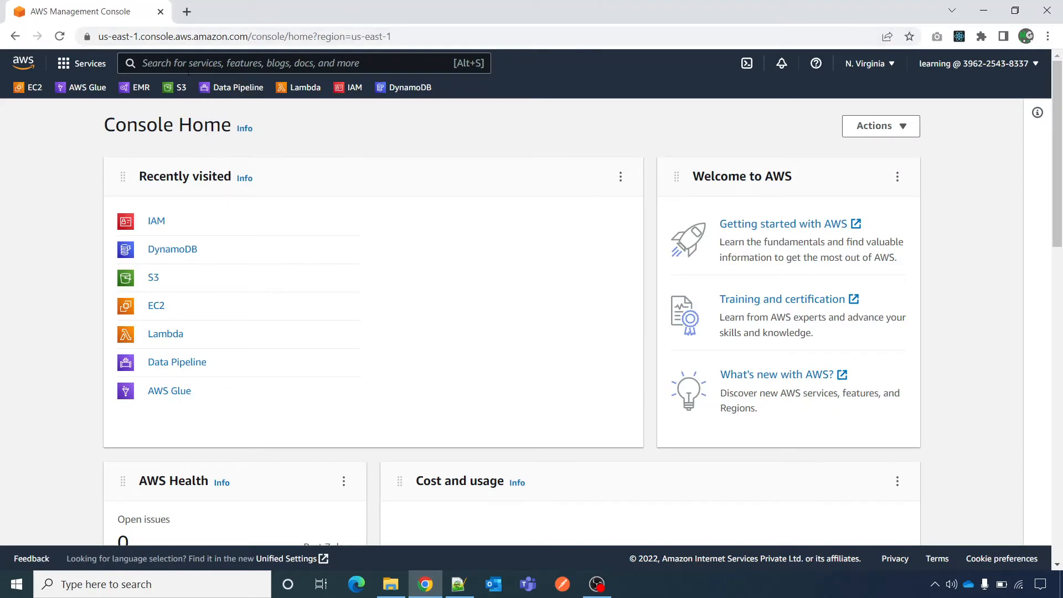
text(IAM)
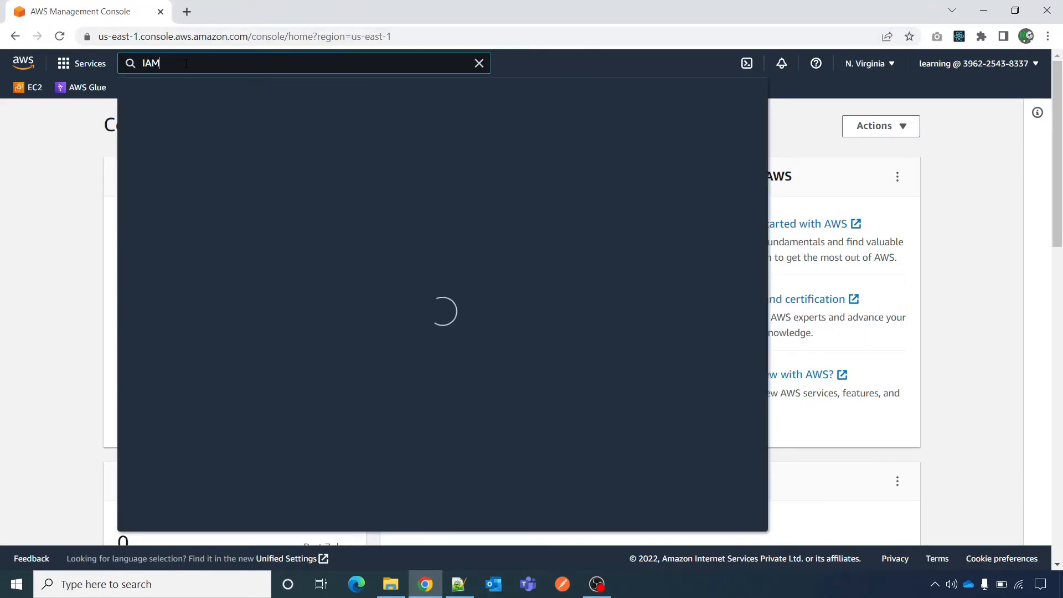
mouse_move(344, 170)
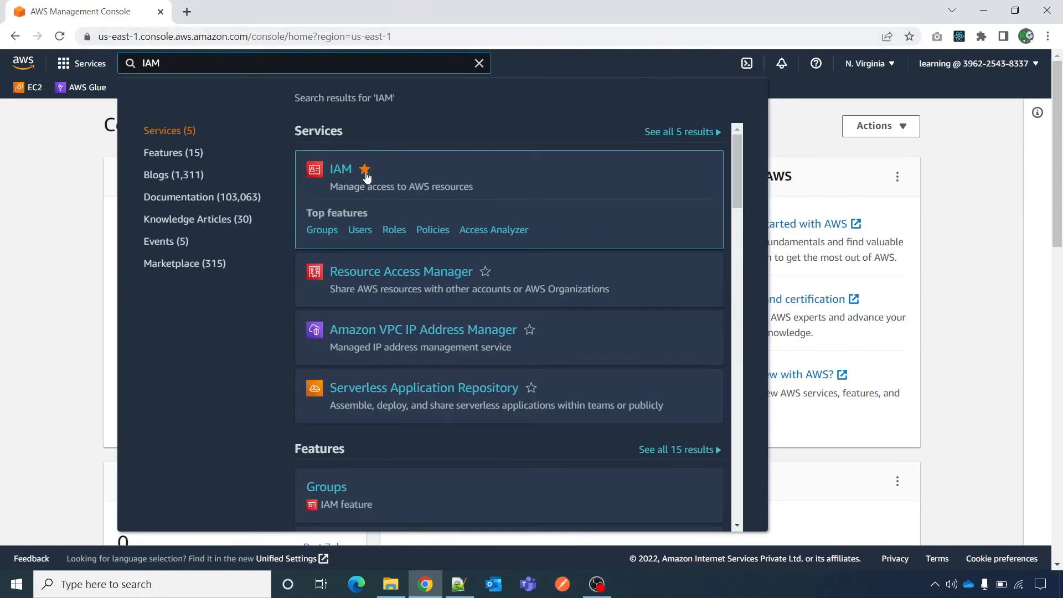
click(343, 170)
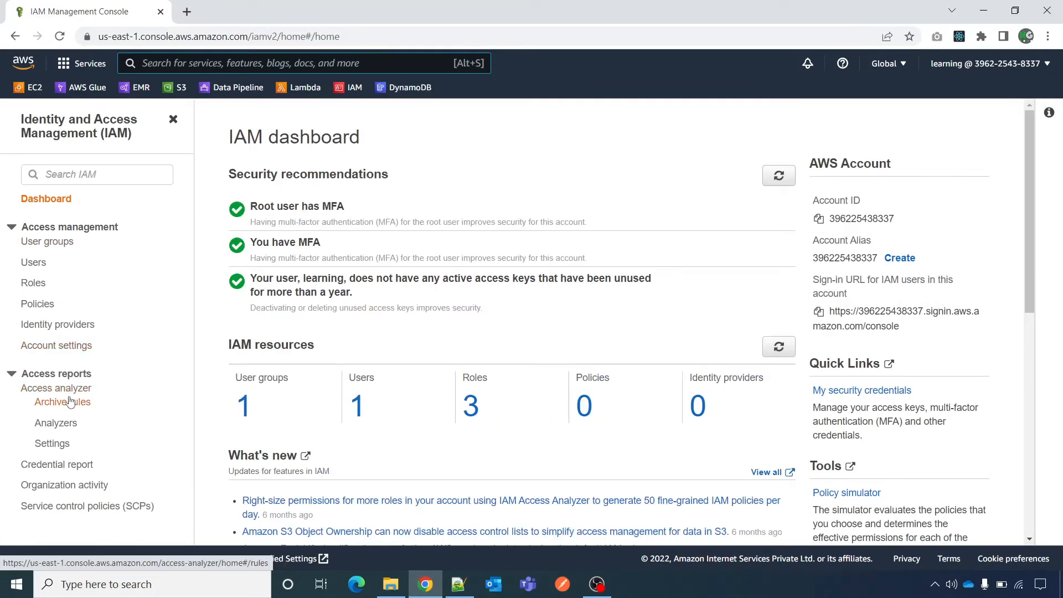
- Open the security credentials of the IAM user learning and examine the Access keys section
click(35, 262)
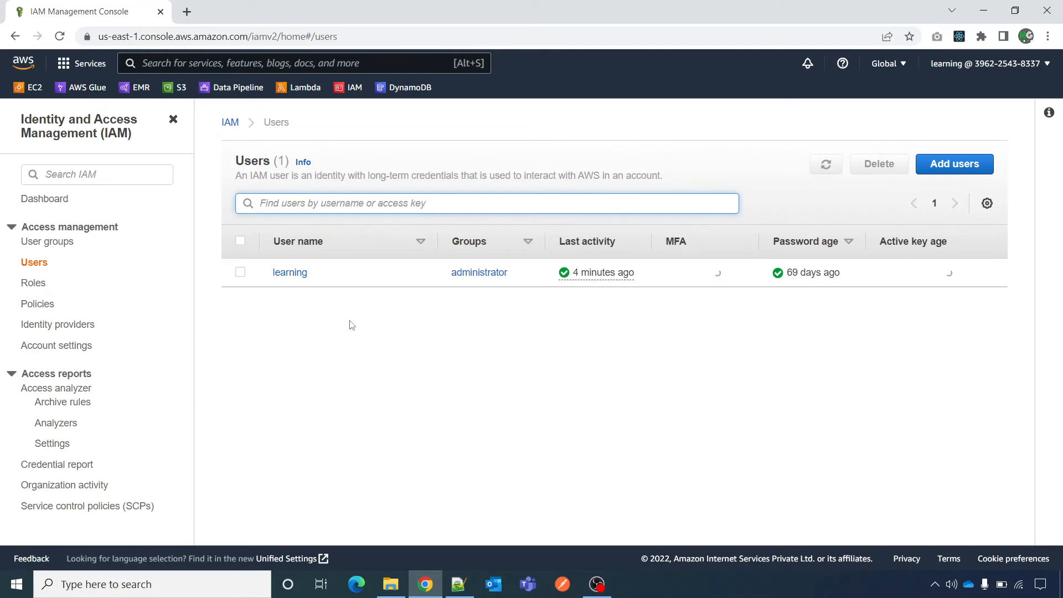
click(298, 275)
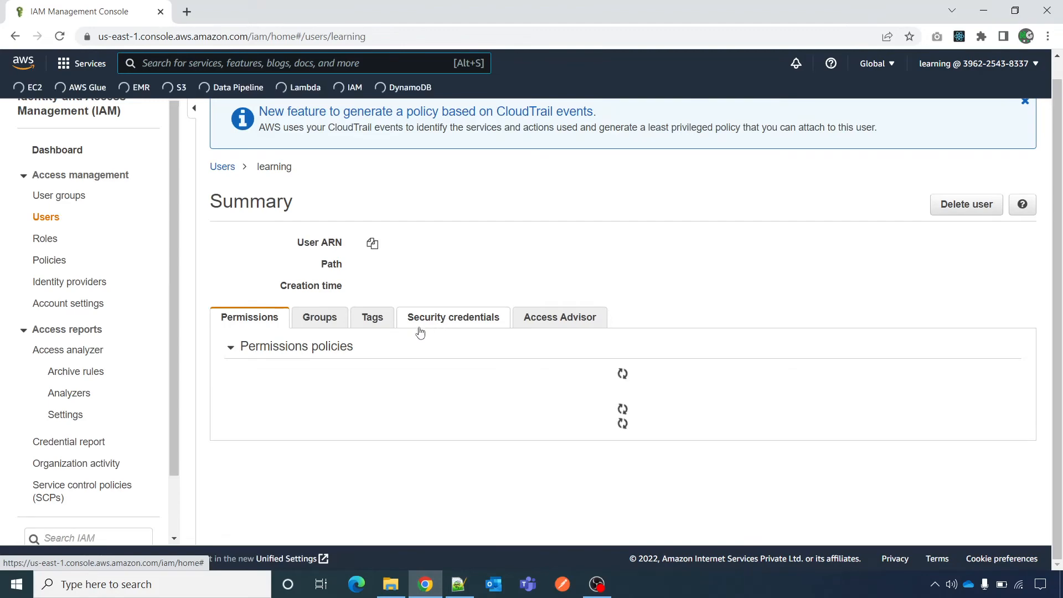
click(464, 323)
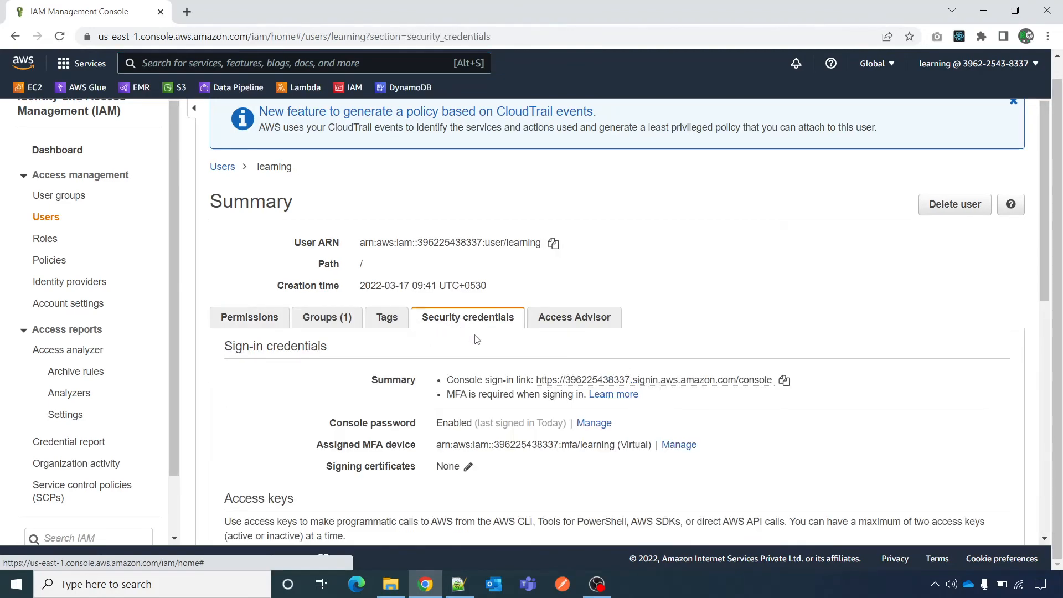
scroll(452, 269, down, 8)
scroll(452, 269, down, 4)
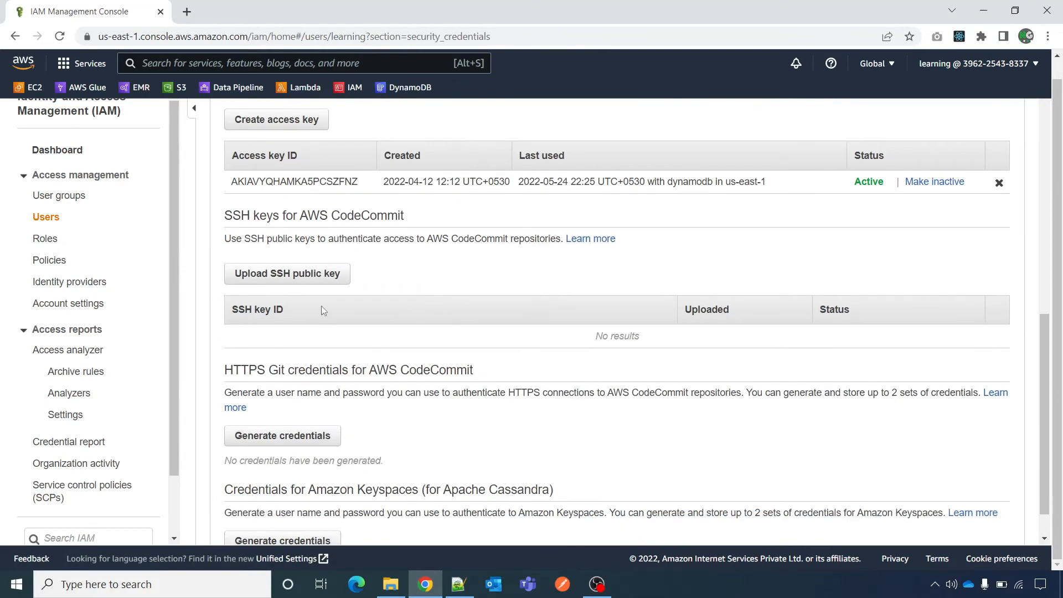
scroll(331, 321, up, 1)
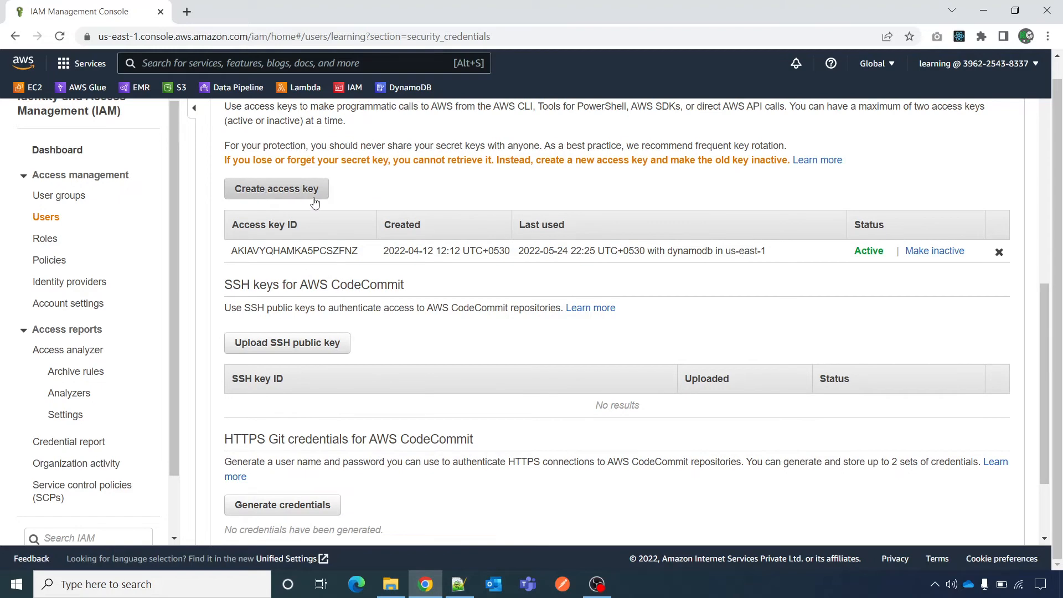
scroll(286, 323, up, 3)
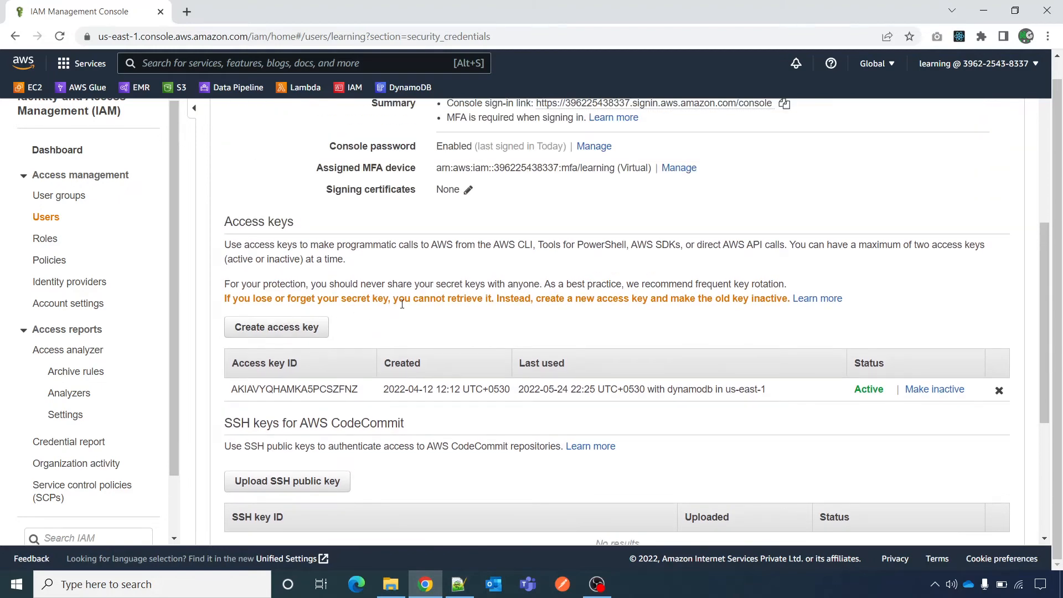
scroll(395, 306, up, 3)
scroll(381, 324, down, 2)
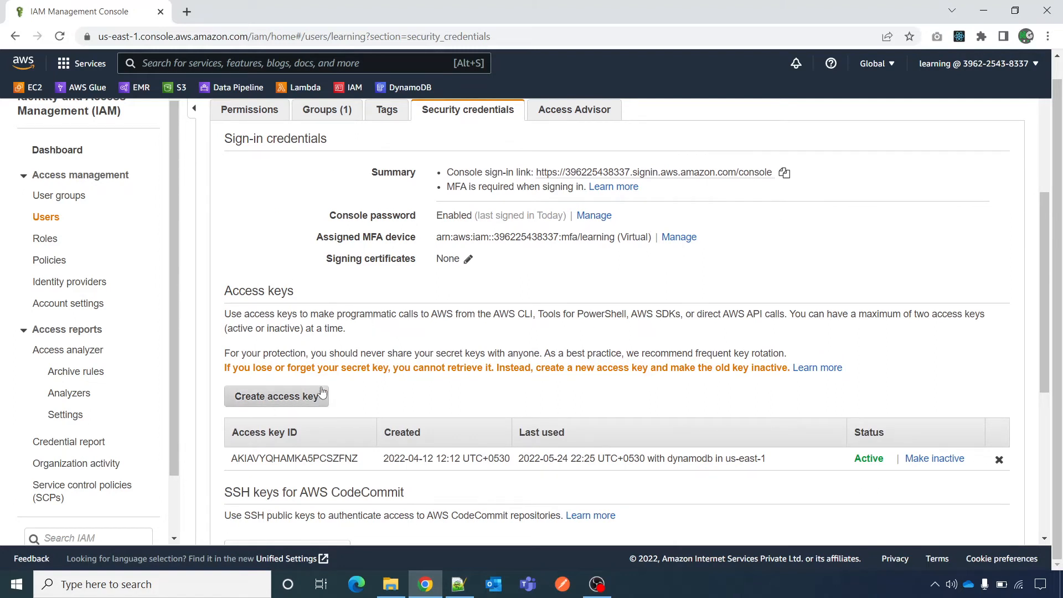
- Deactivate the learning user's existing access key and confirm the deactivation
scroll(298, 399, down, 1)
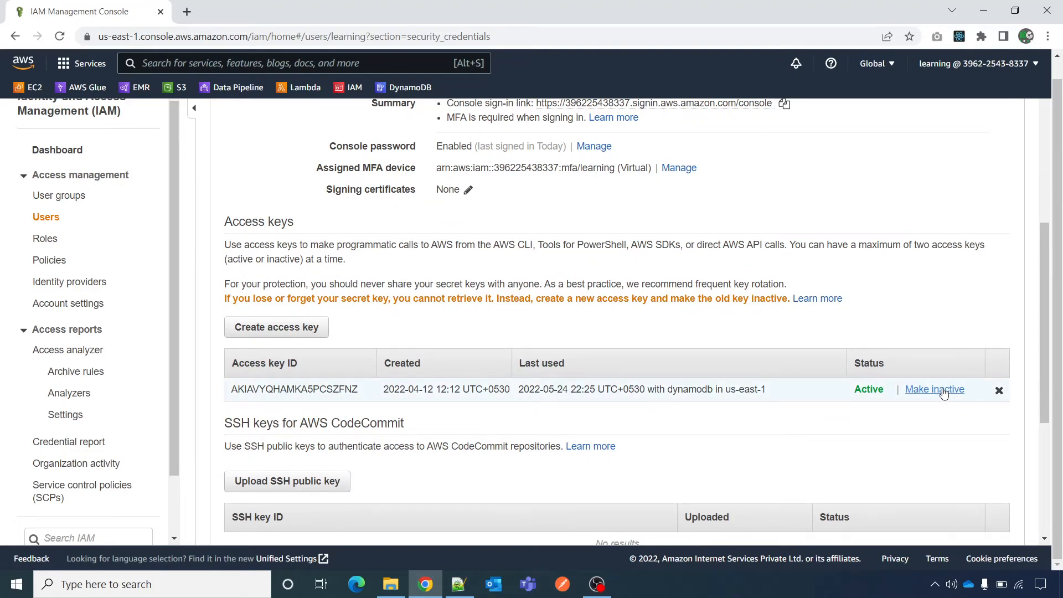
click(920, 392)
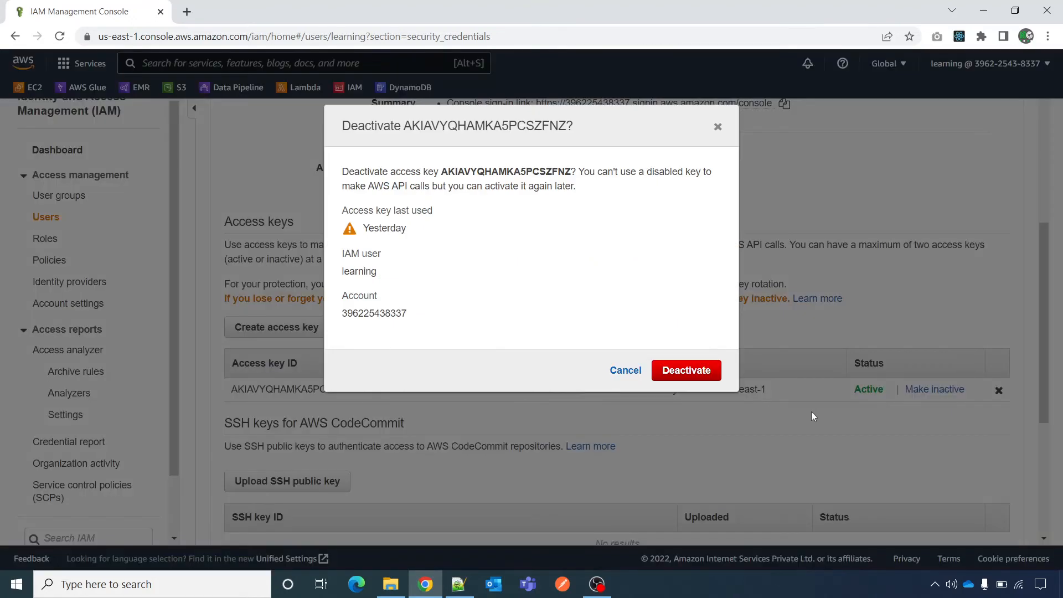
click(701, 377)
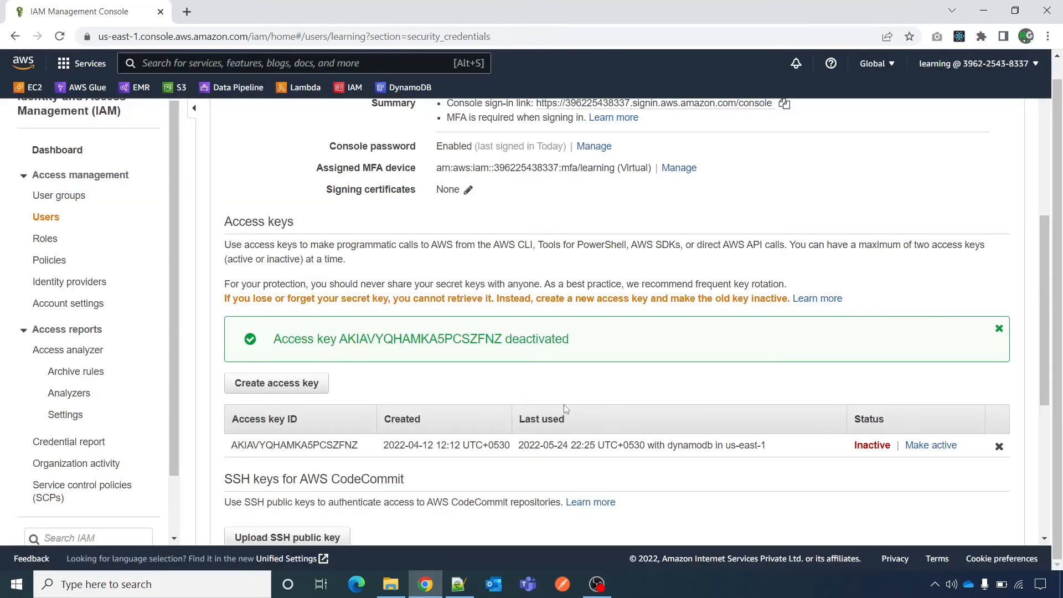
- Permanently delete the inactive access key, entering its access key ID to confirm the deletion
scroll(565, 408, down, 3)
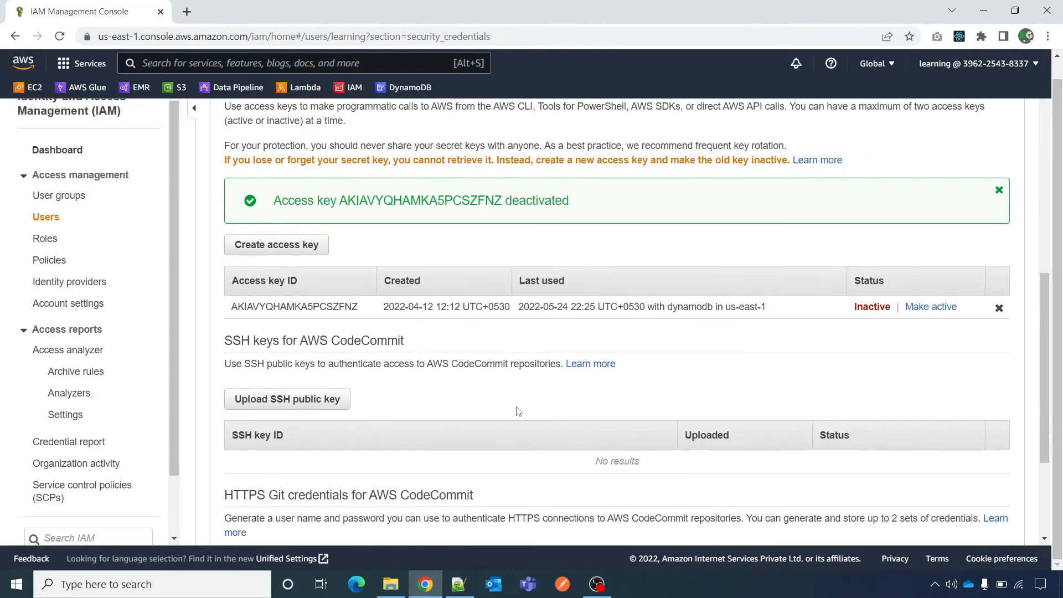
click(999, 307)
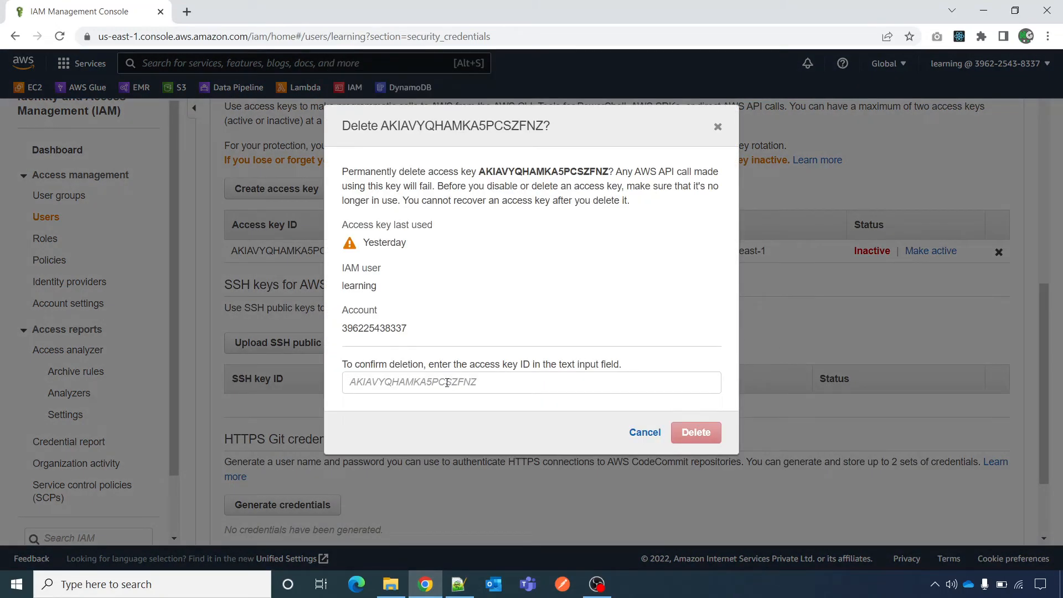
double_click(522, 172)
key(ctrl+c)
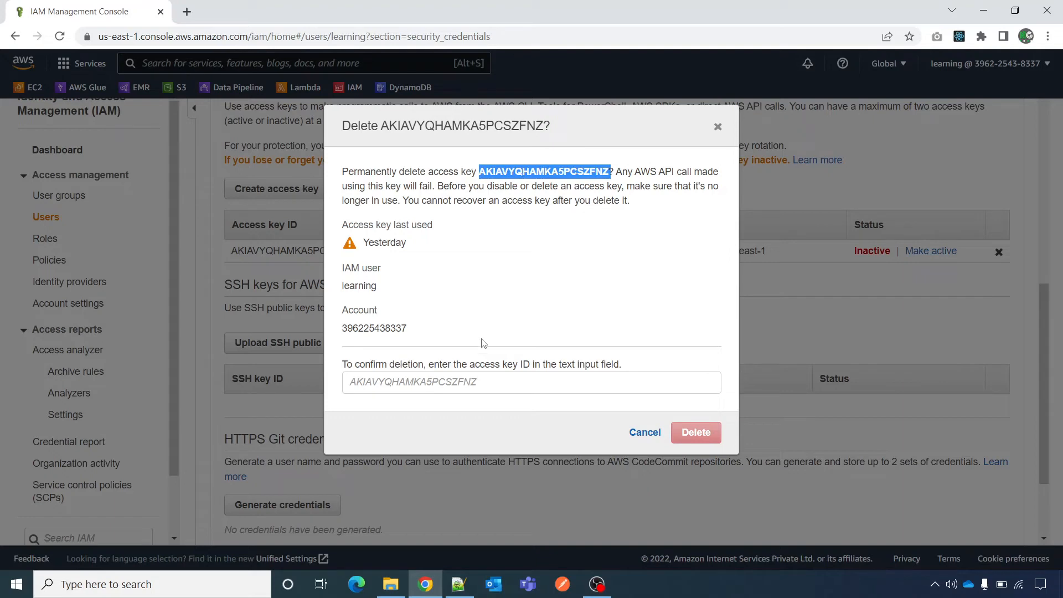
click(407, 383)
key(ctrl+v)
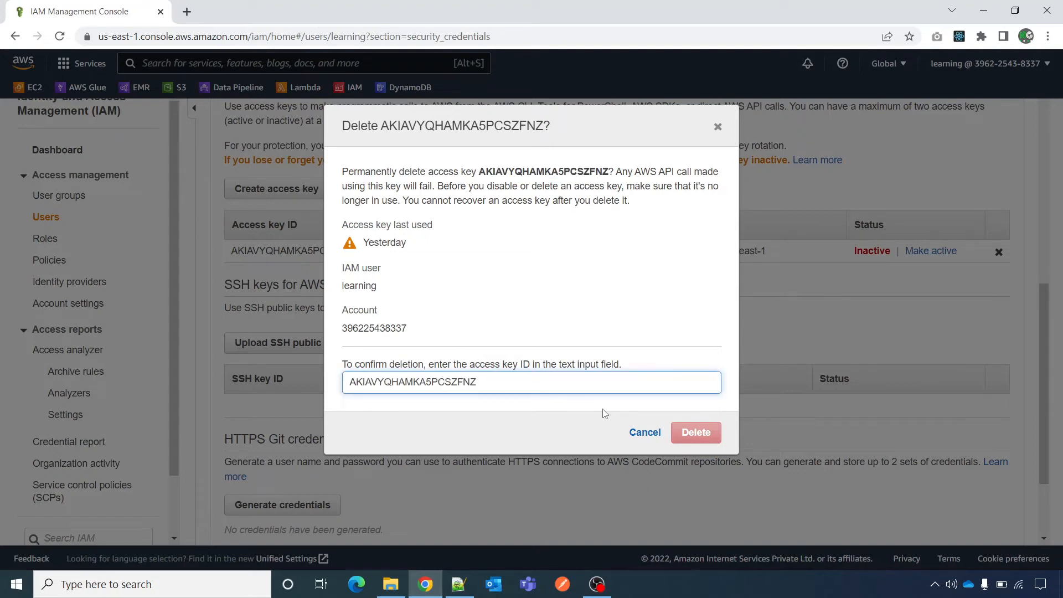
click(699, 432)
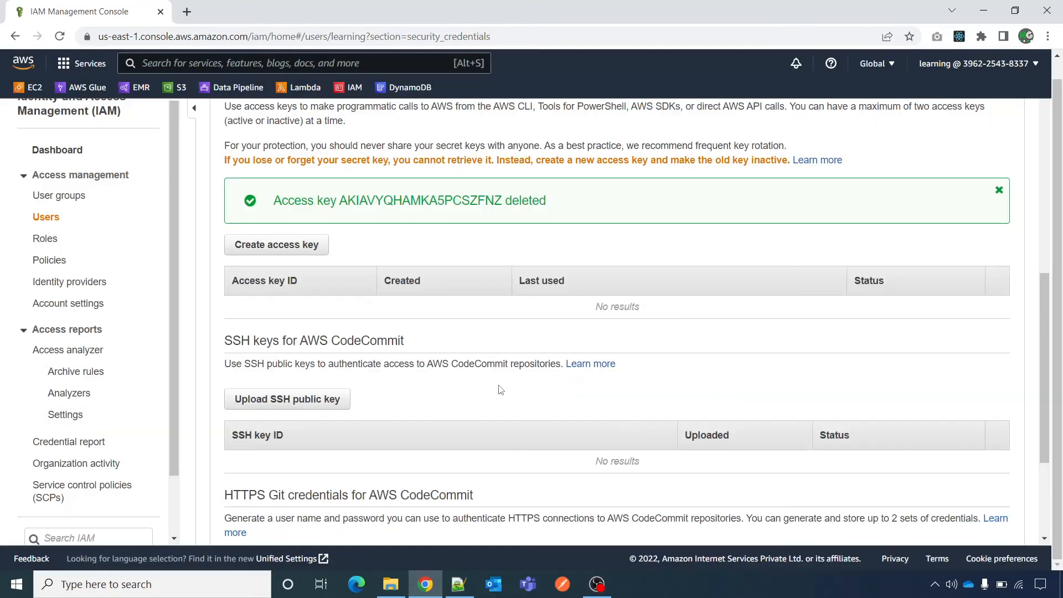
- Create a new access key for the learning user, reveal its secret access key, and download the credentials as a .csv file
scroll(427, 387, down, 1)
click(287, 183)
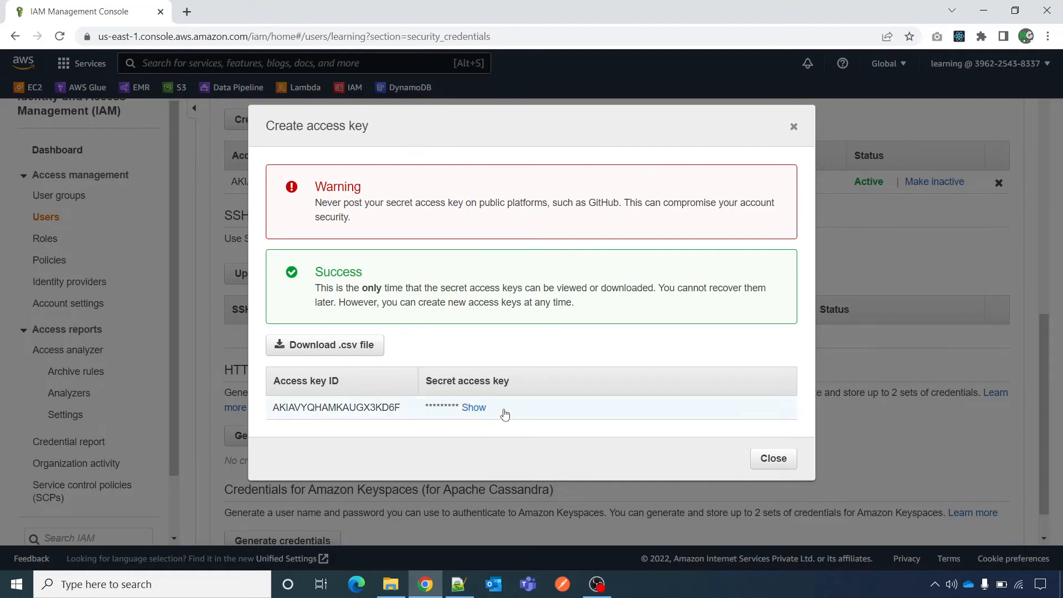
click(474, 407)
click(330, 347)
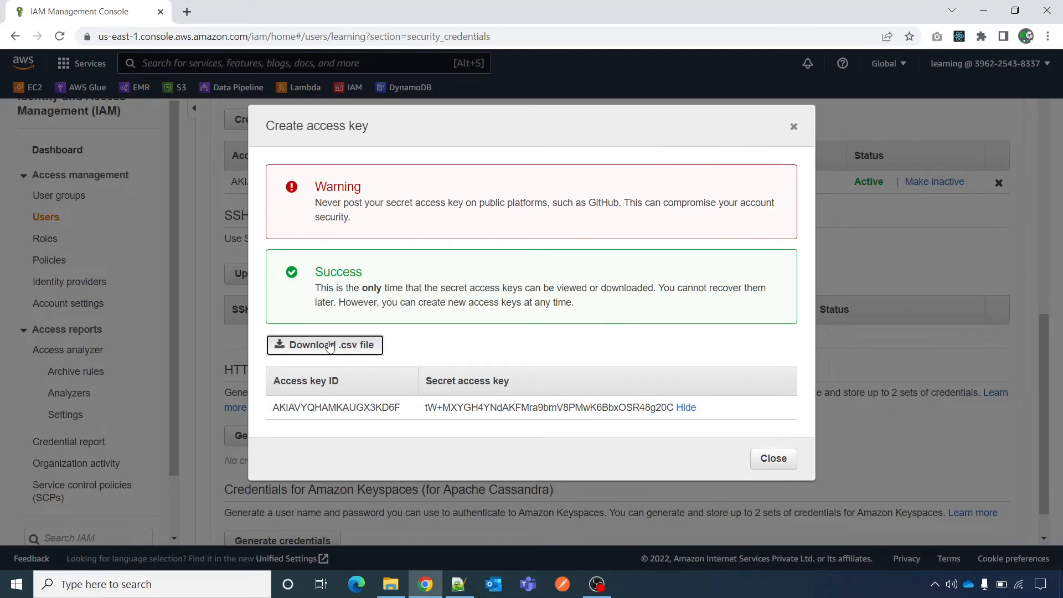
scroll(645, 396, down, 1)
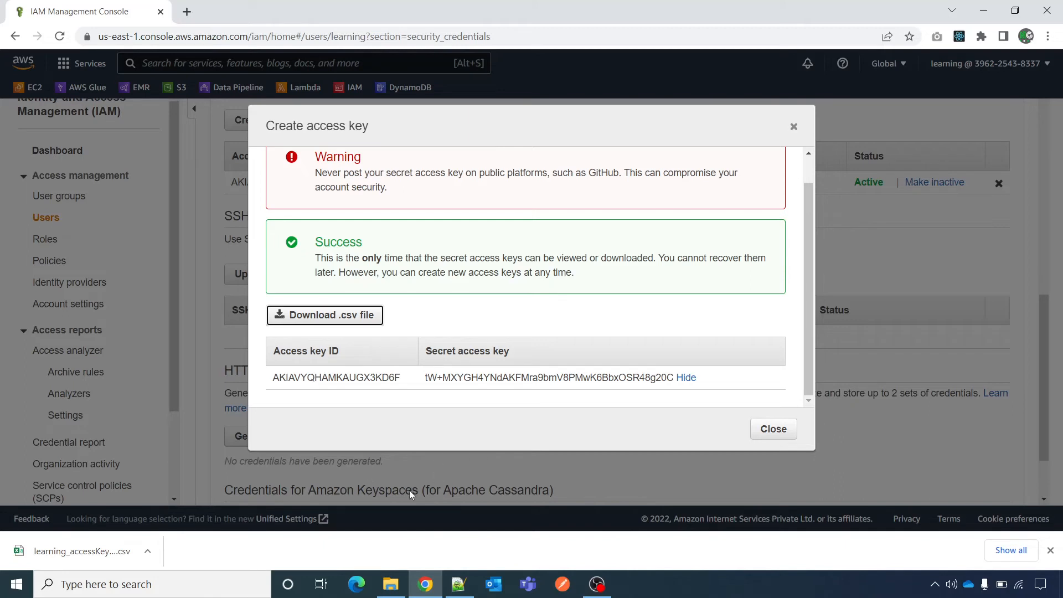
click(1050, 550)
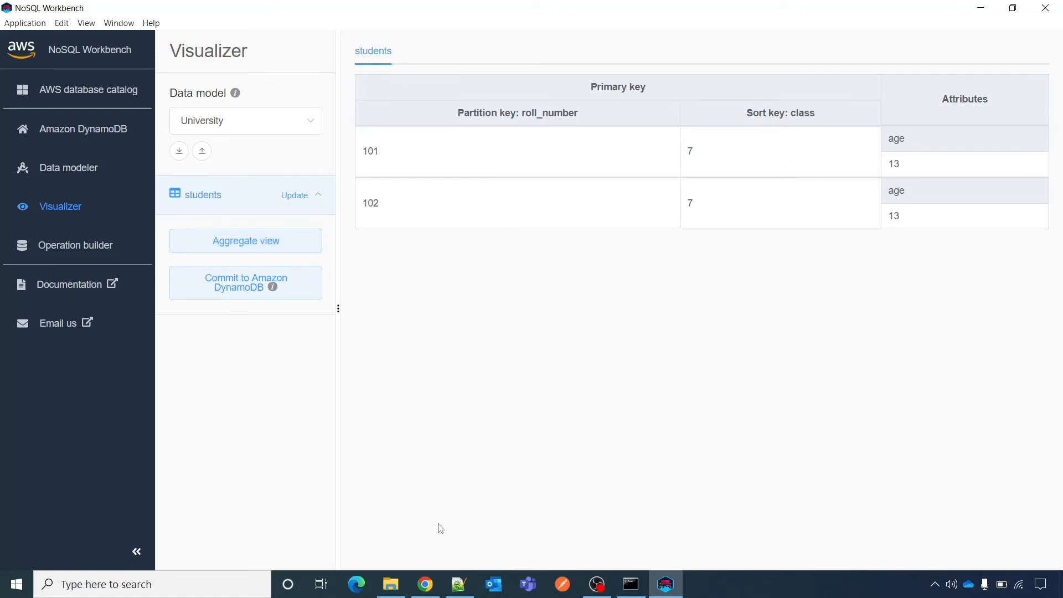
- Switch to the AWS console in Chrome and view the list of DynamoDB tables in the N. Virginia region
click(425, 584)
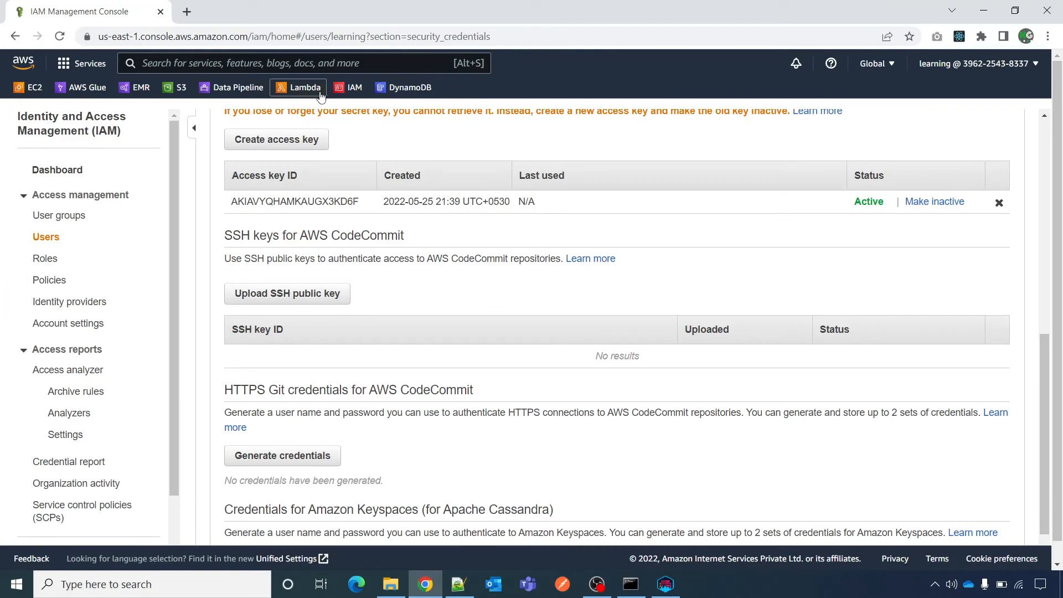
click(420, 92)
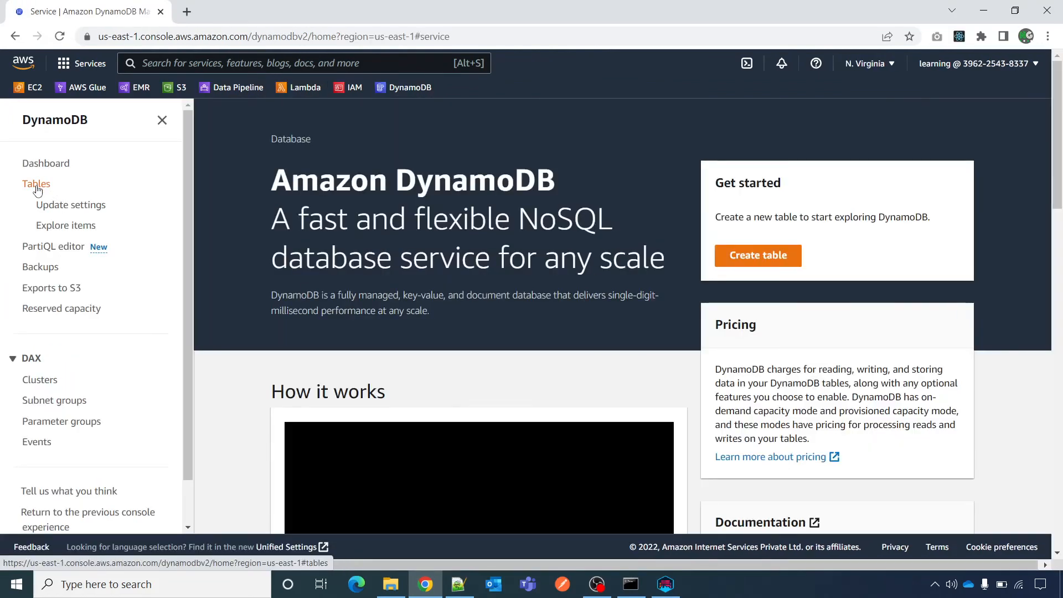
click(36, 186)
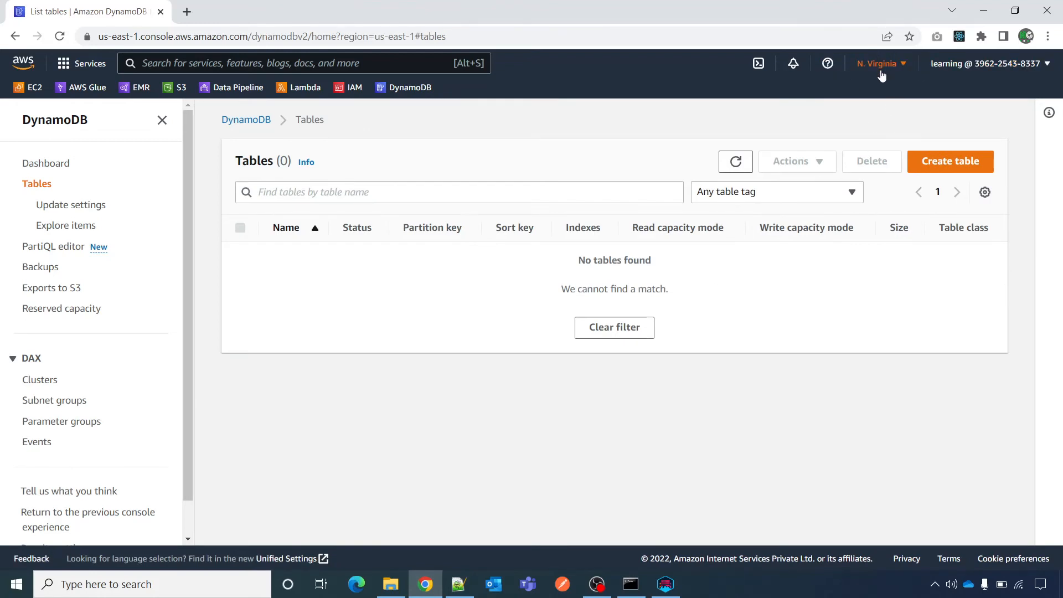
- In NoSQL Workbench, start committing the University model through a new remote connection named remote-connection-dynamo-video
click(666, 584)
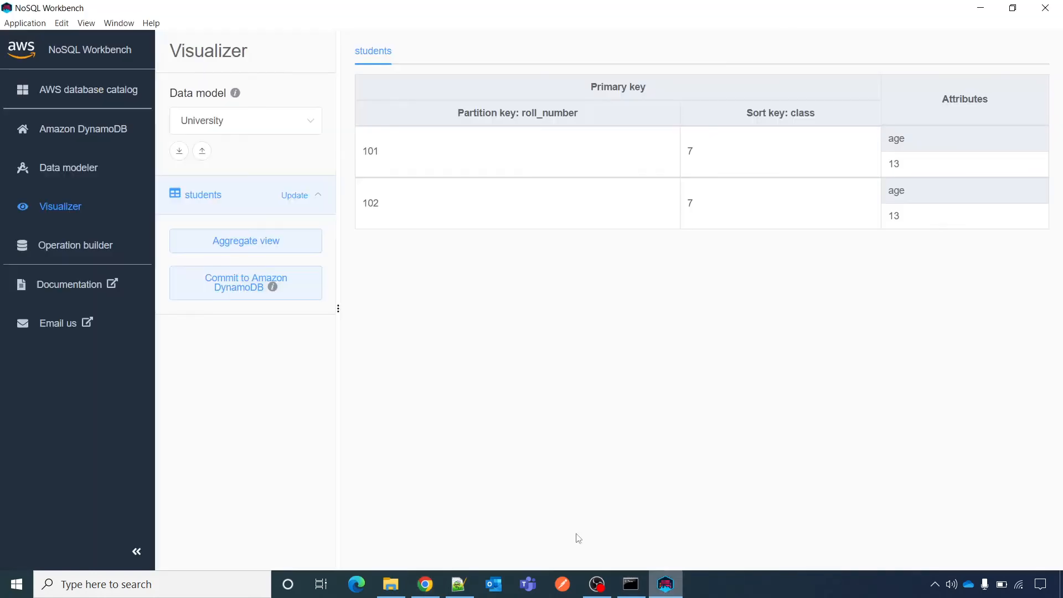
click(225, 288)
click(468, 282)
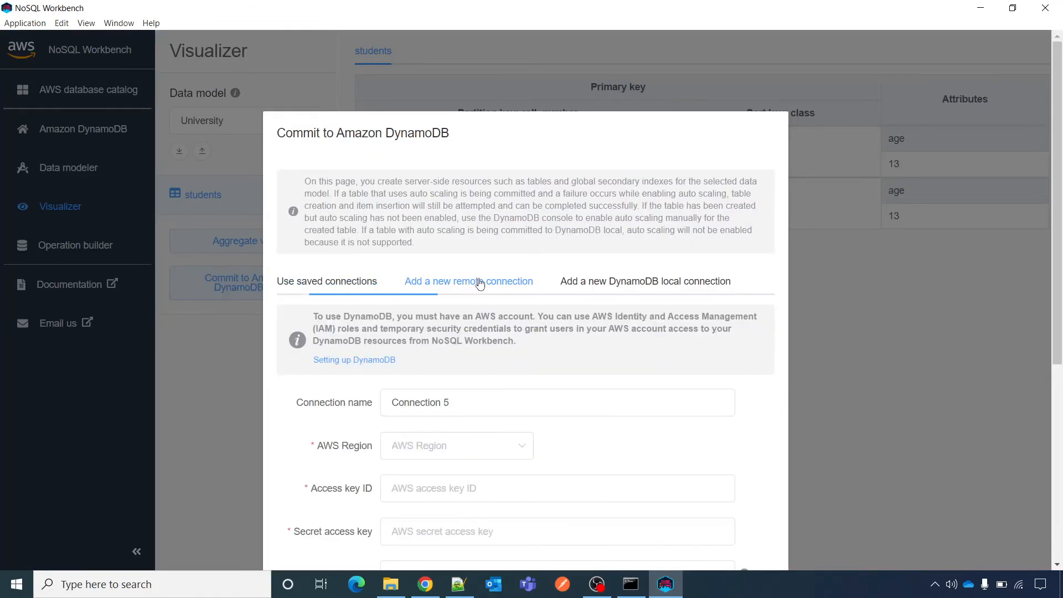
scroll(932, 243, down, 2)
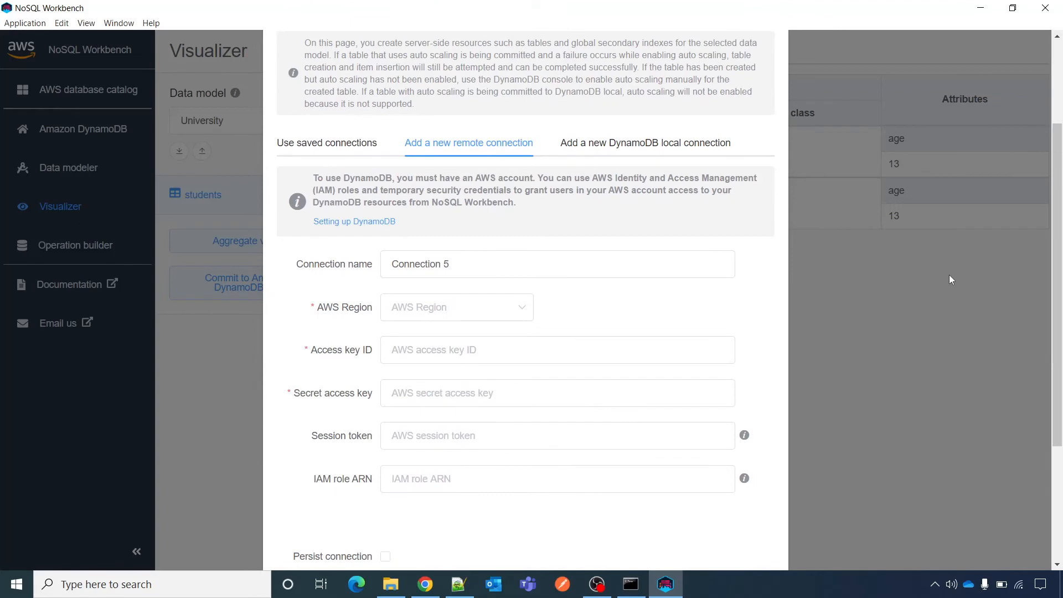
drag(459, 264, 198, 263)
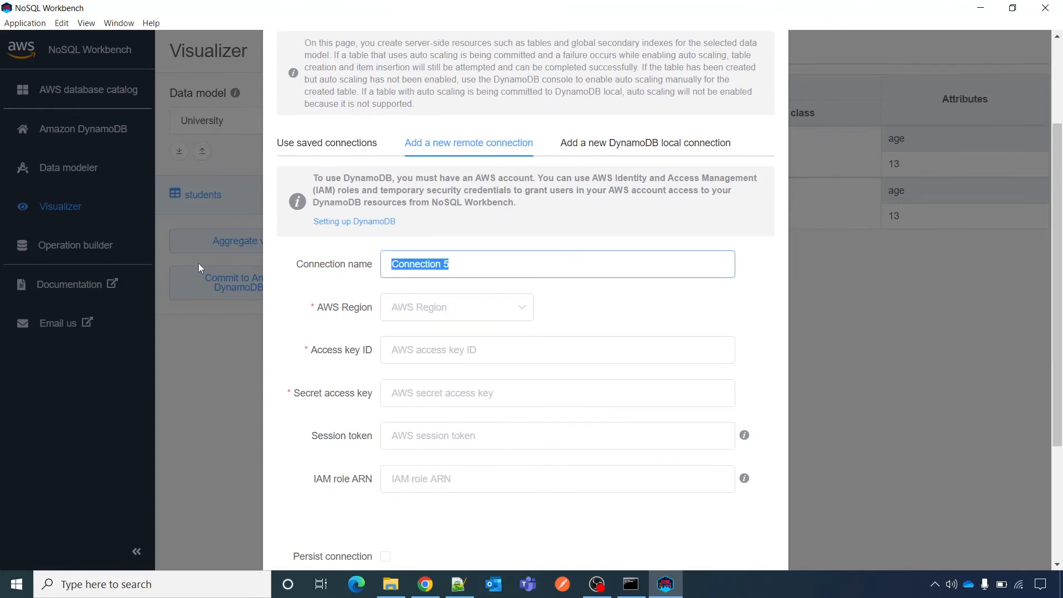
text(remote-c)
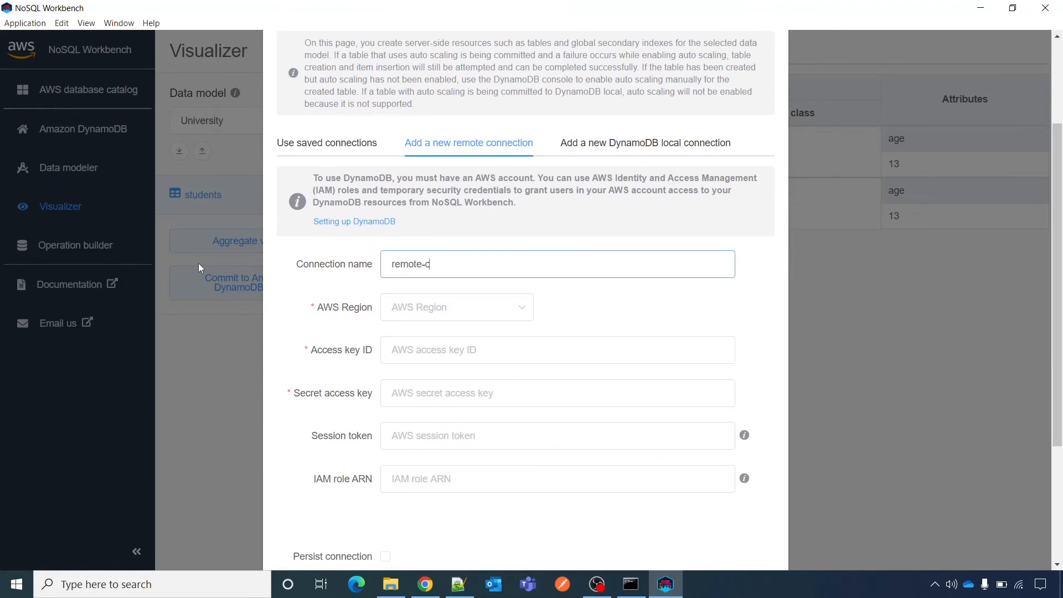
text(onnection-dynamo-video)
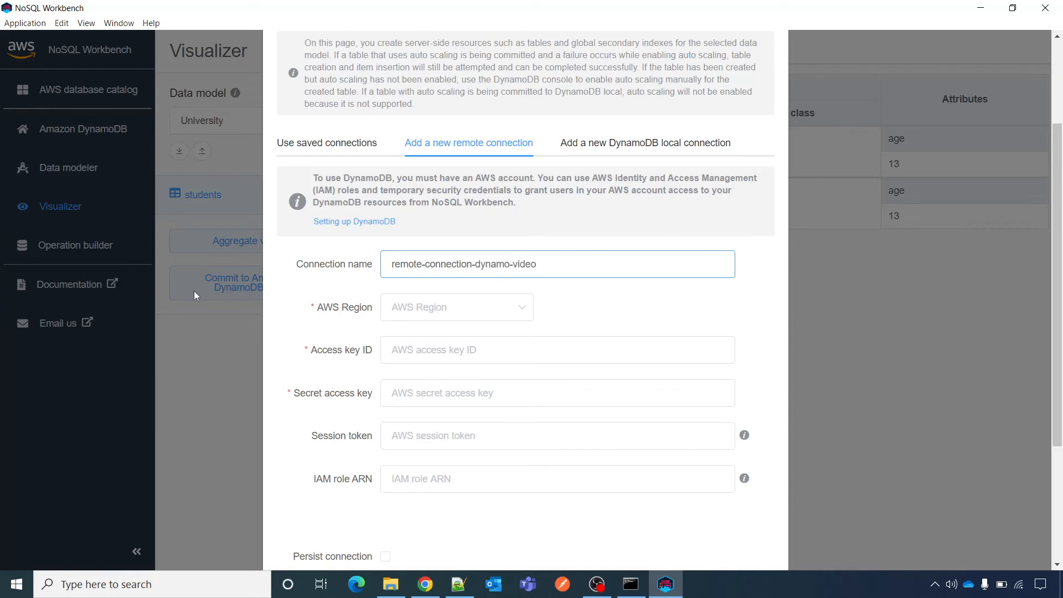
- Check the code of the N. Virginia region in the AWS console and set the connection's AWS Region to us-east-1
click(450, 305)
click(437, 345)
key(alt+Tab)
click(867, 65)
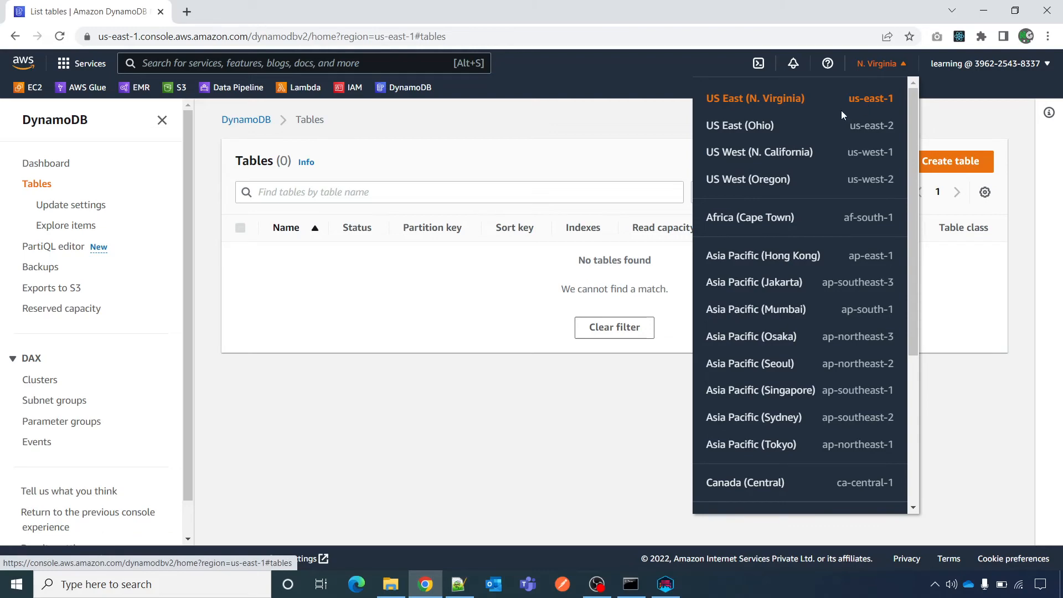
key(alt+Tab)
click(479, 307)
click(434, 343)
- Fill in the new remote connection's access key ID and secret access key
click(434, 350)
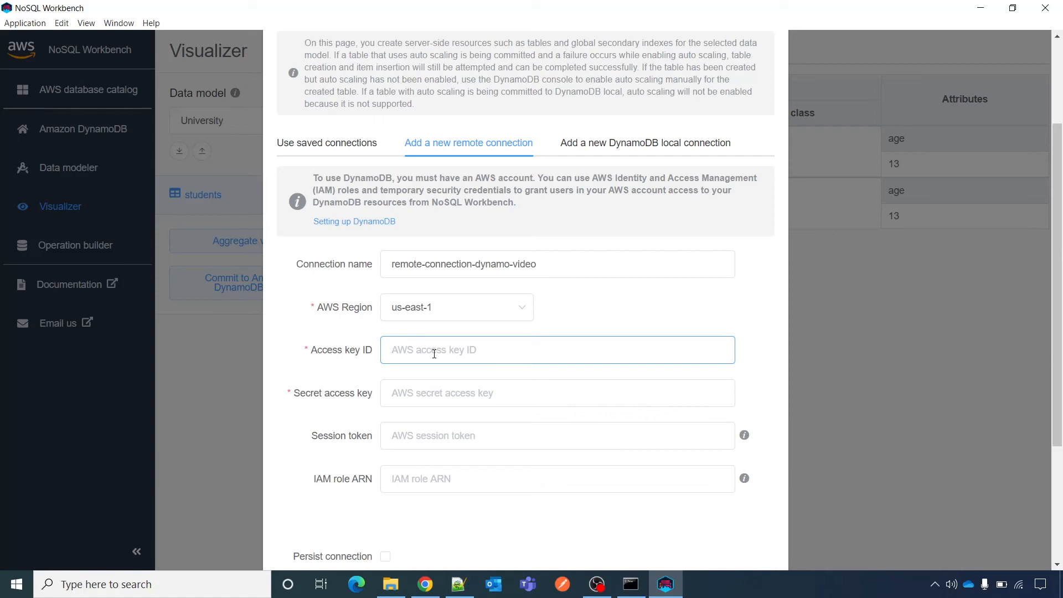
scroll(609, 372, up, 2)
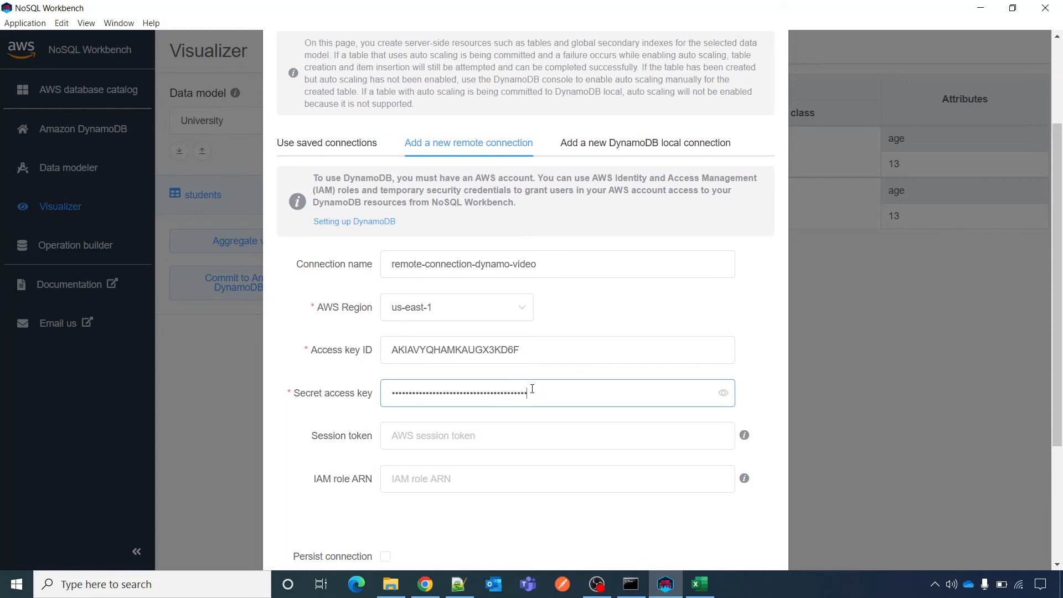
- Review the remote connection details, leave Persist connection off, and commit the University model to DynamoDB
scroll(567, 348, down, 2)
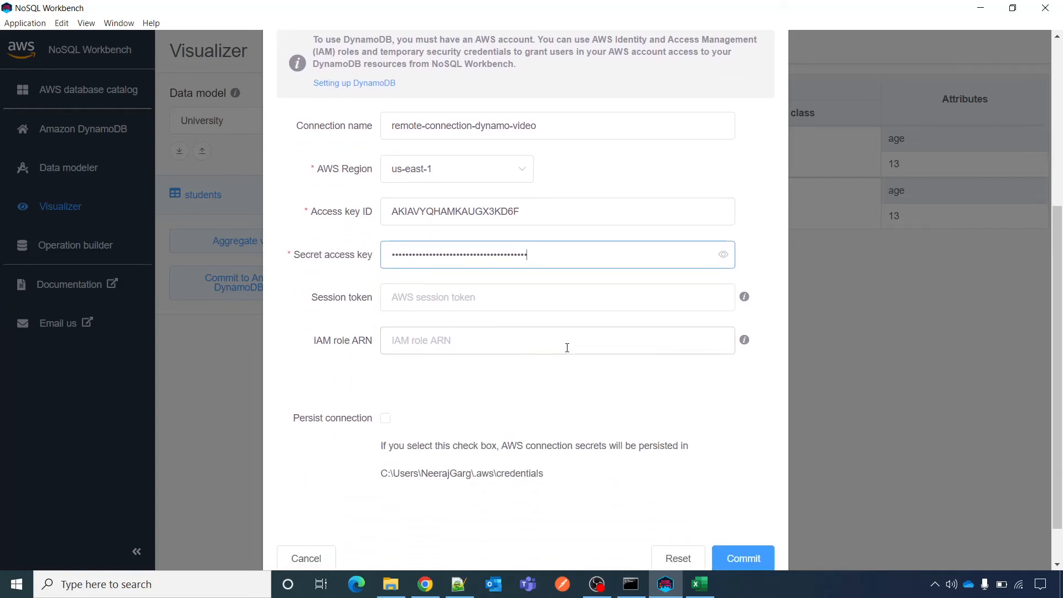
scroll(498, 306, up, 1)
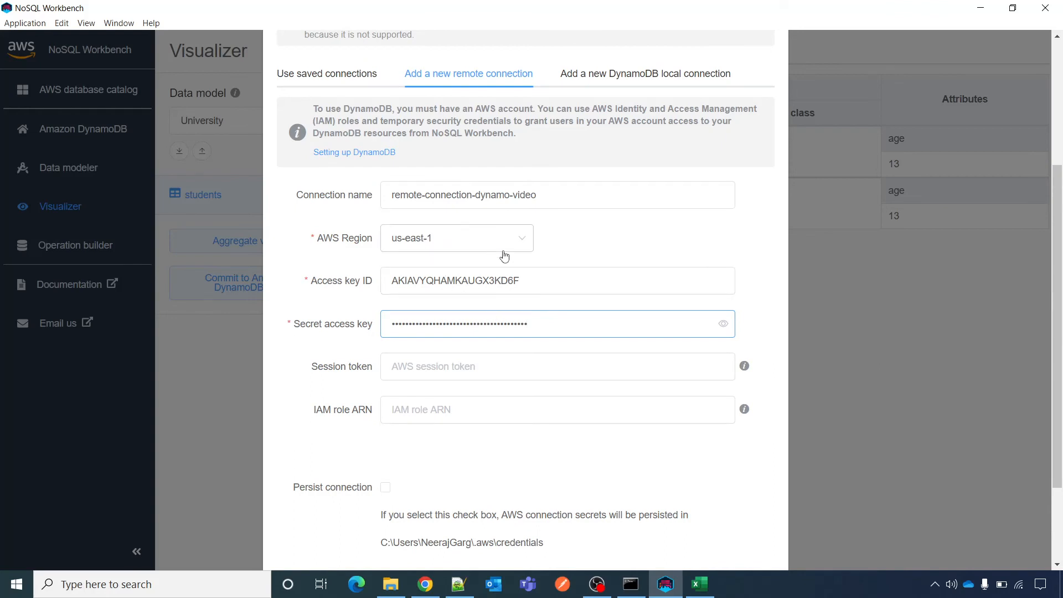
scroll(565, 285, down, 2)
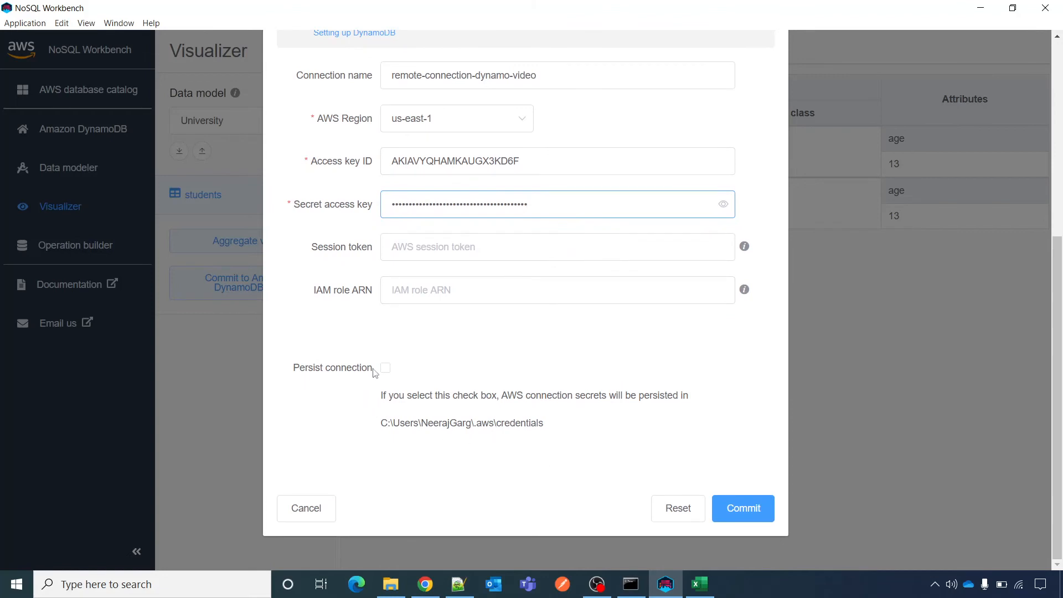
drag(381, 424, 542, 426)
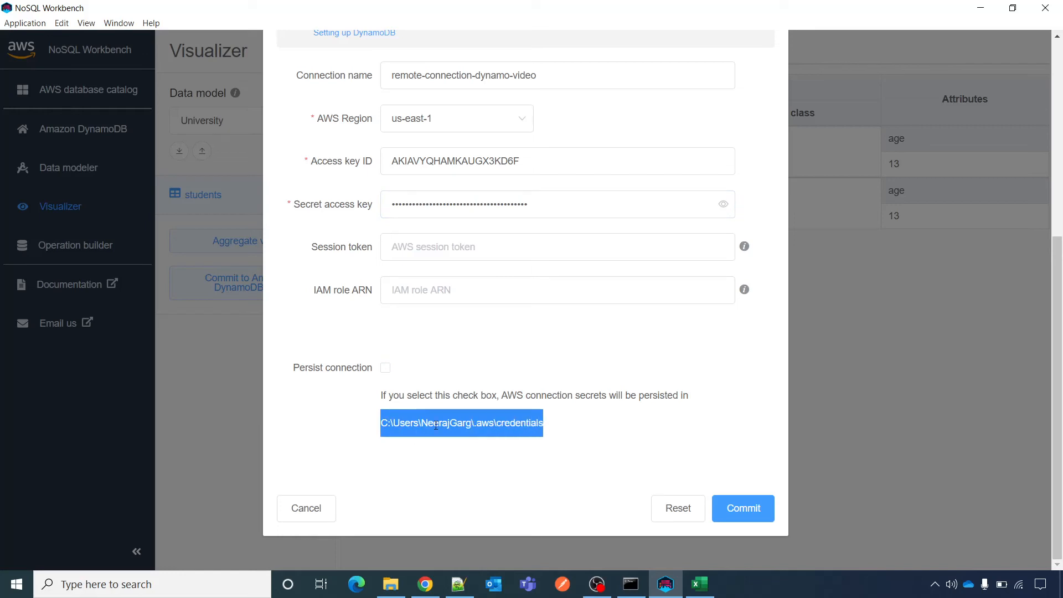
click(544, 427)
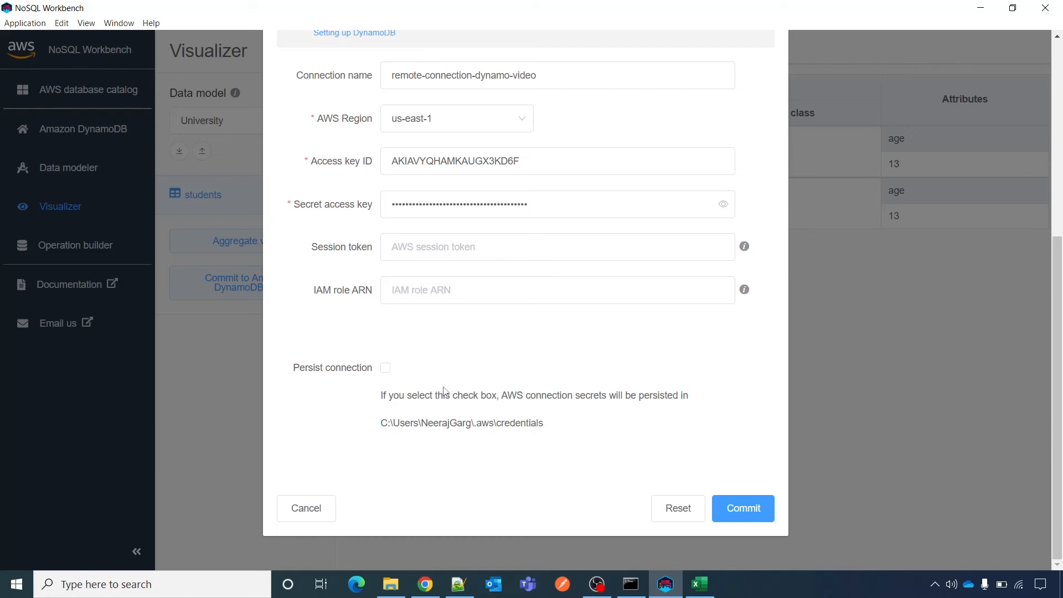
click(740, 510)
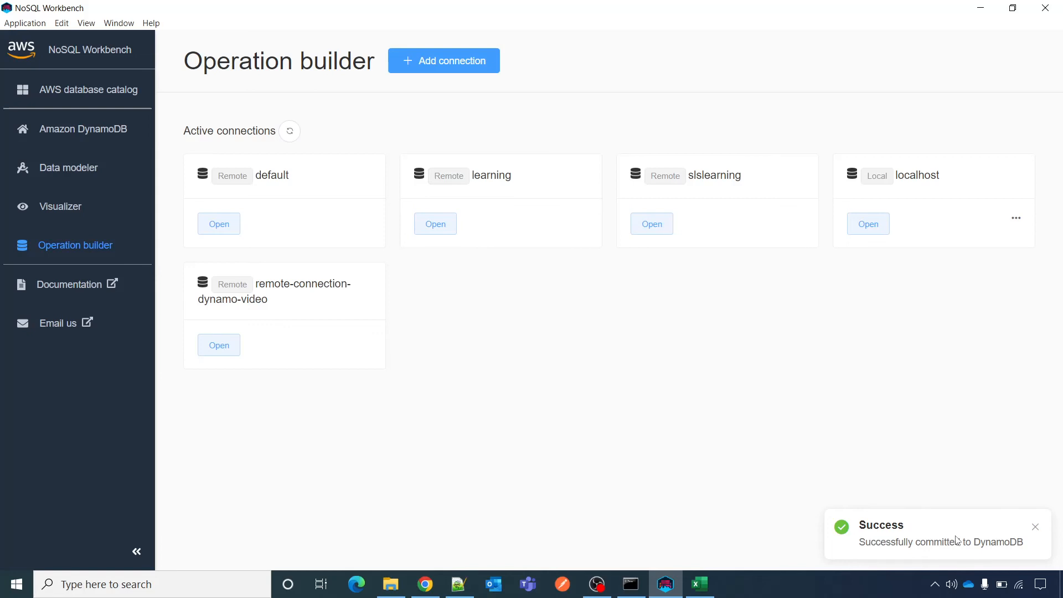
- Switch to the AWS console in Chrome, refresh the DynamoDB table list and examine the students table's capacity and additional information
click(425, 583)
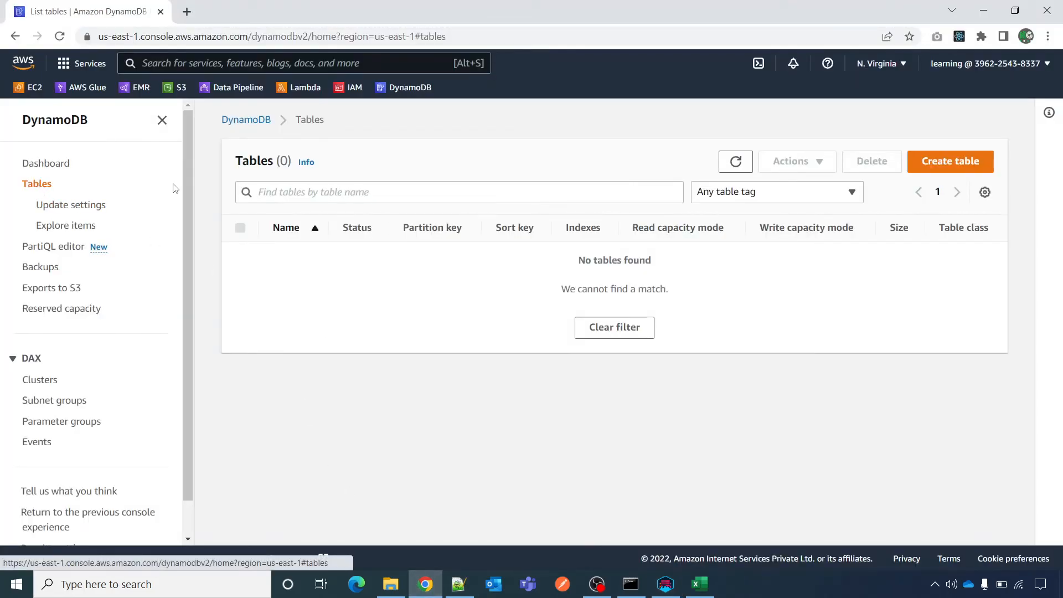
click(743, 163)
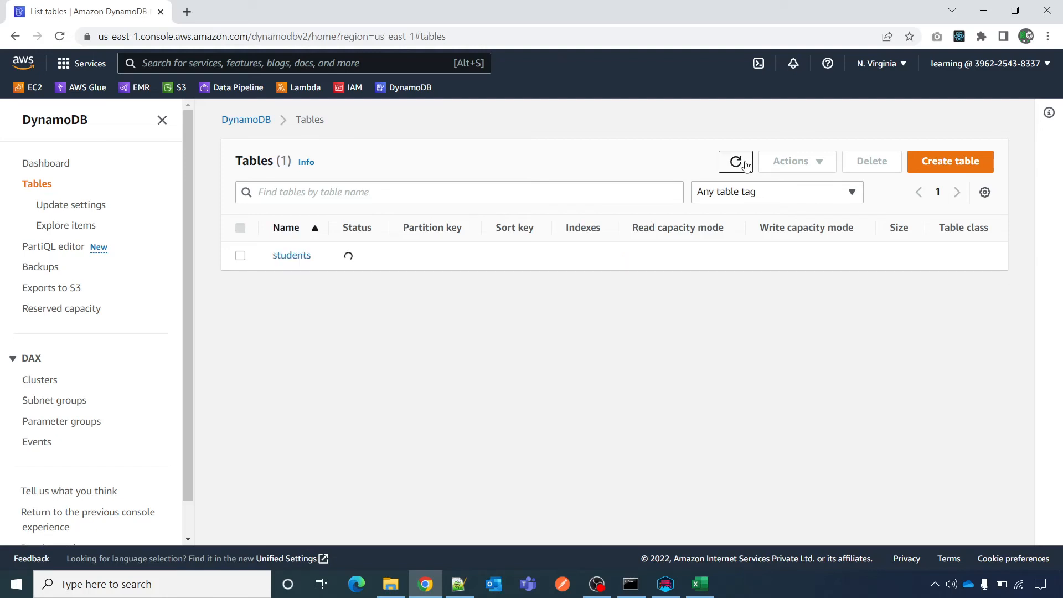
click(292, 257)
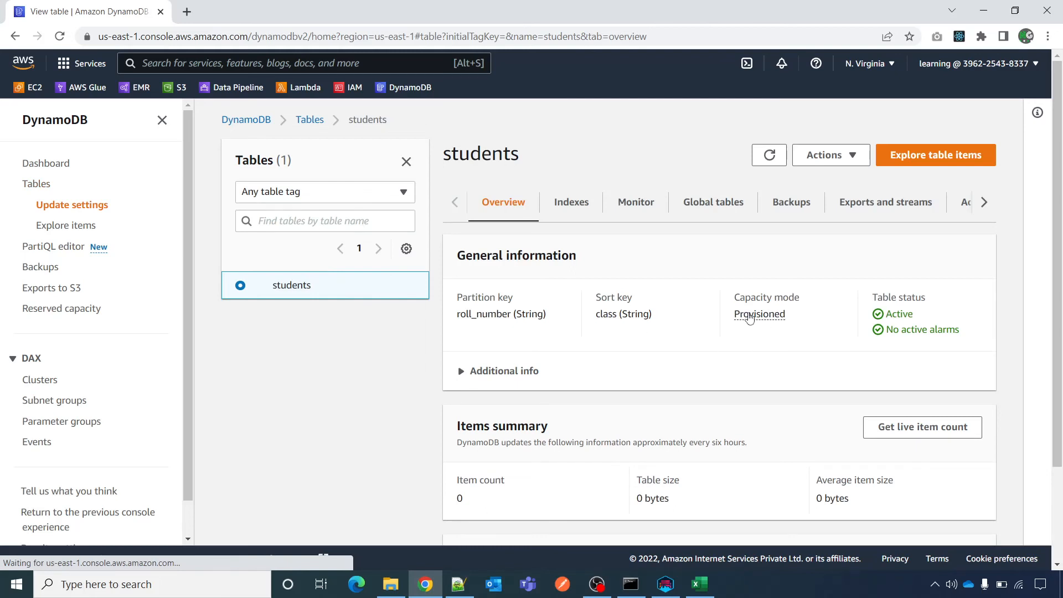
click(763, 320)
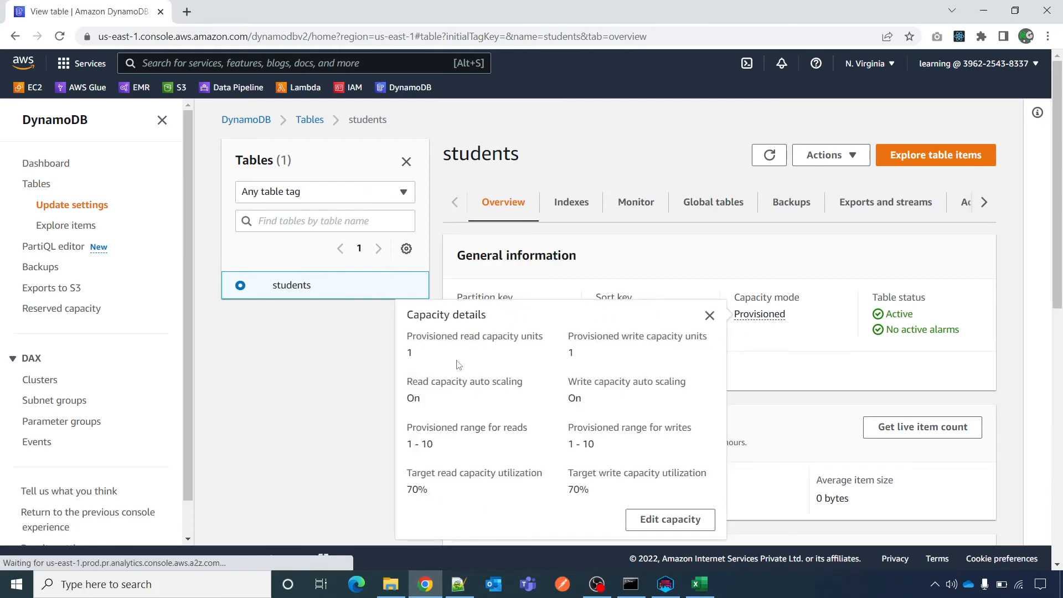
click(778, 377)
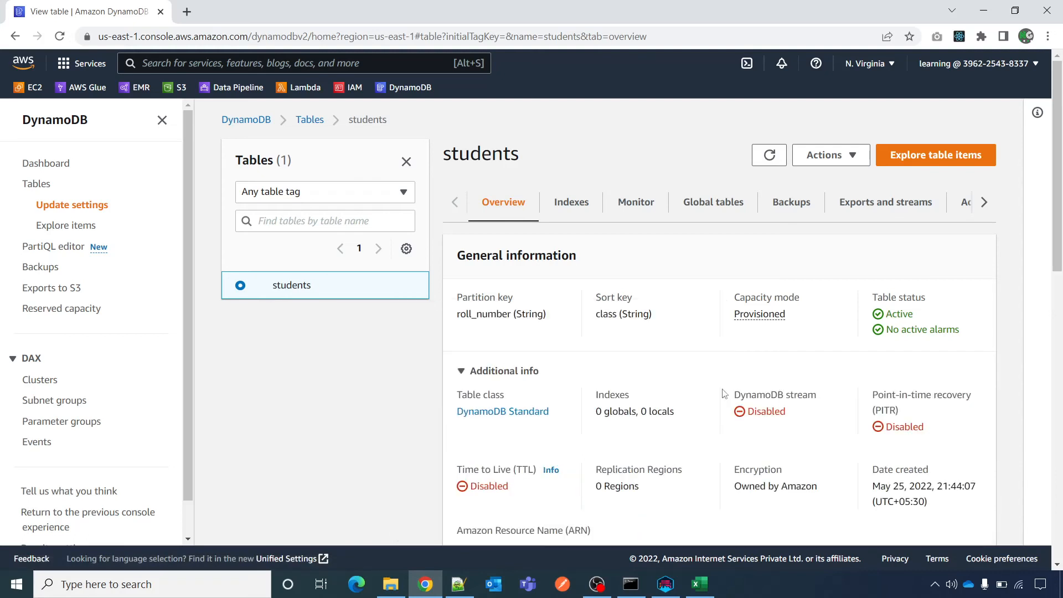
- Check the students table's indexes and explore its items in the AWS console
click(573, 203)
click(948, 155)
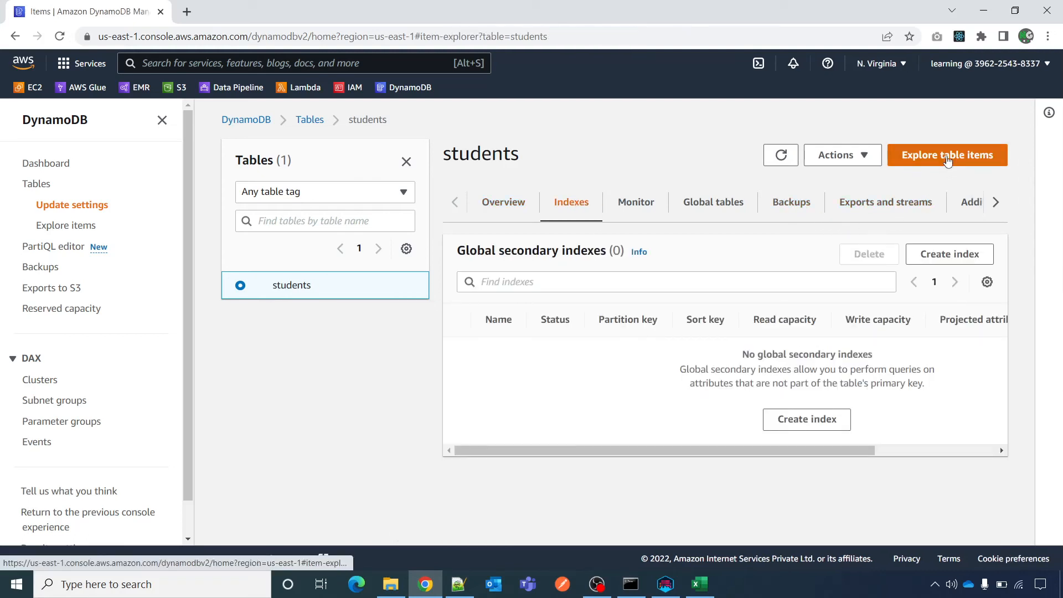
scroll(625, 331, down, 2)
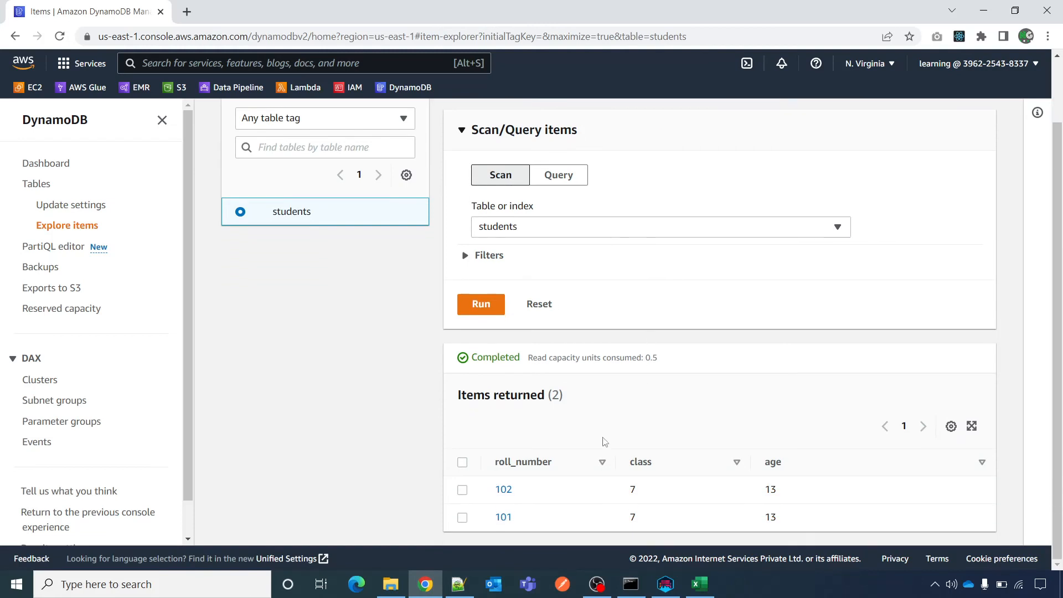
click(161, 120)
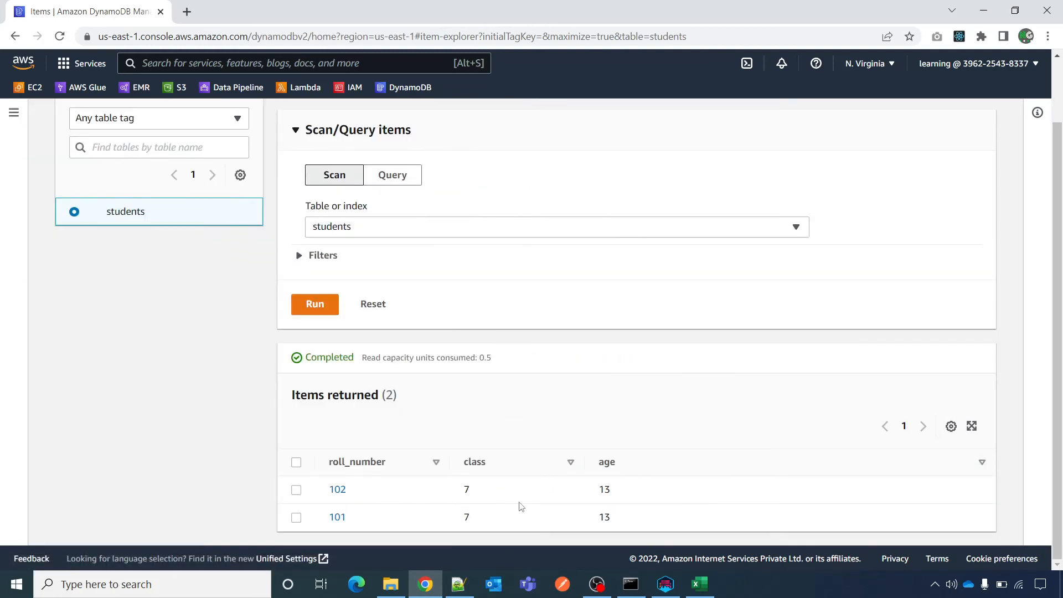
- Return to NoSQL Workbench, open remote-connection-dynamo-video in the operation builder and view the students table's items
click(666, 588)
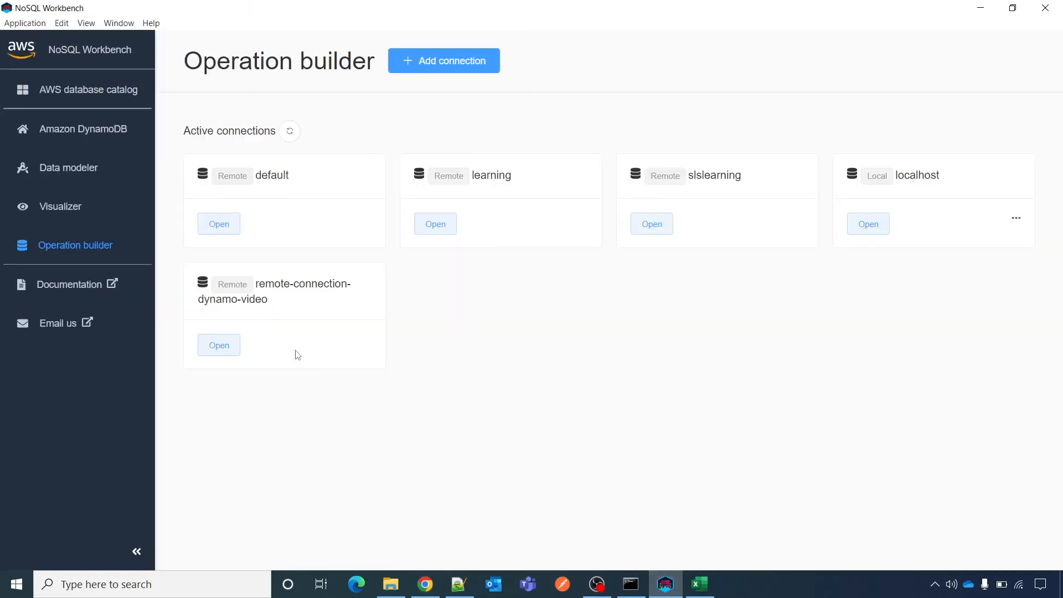
click(221, 348)
click(254, 328)
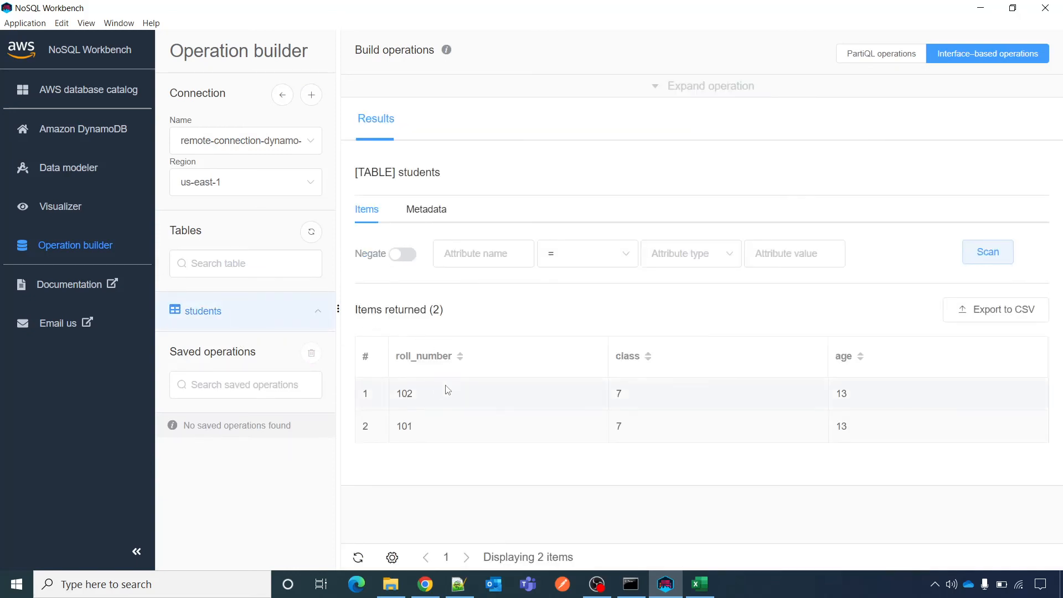
- Look through the available connections and regions, switching the region to us-east-2 and back to us-east-1
click(224, 147)
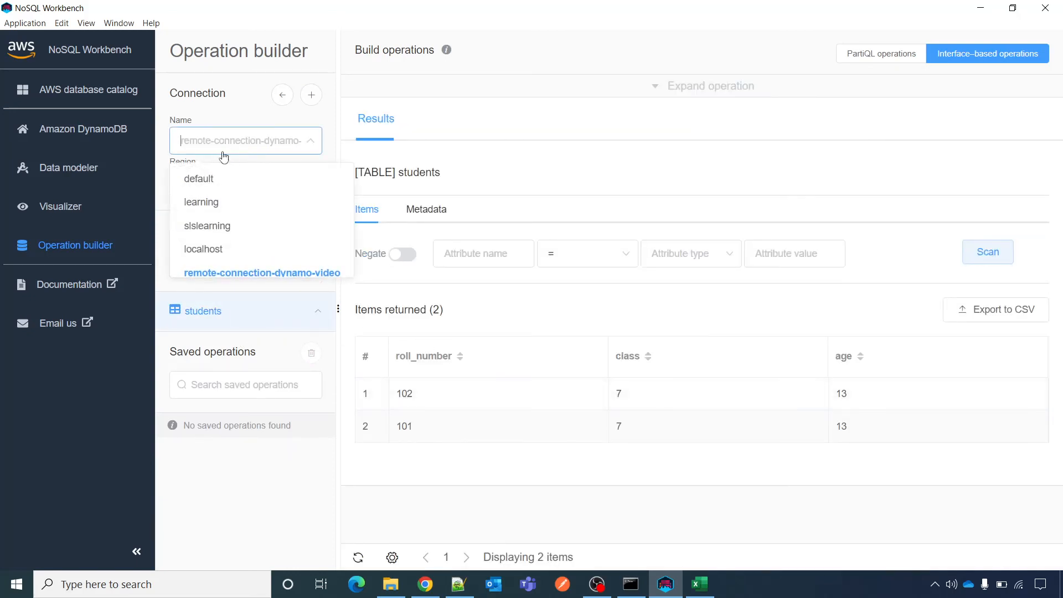
click(526, 62)
click(215, 192)
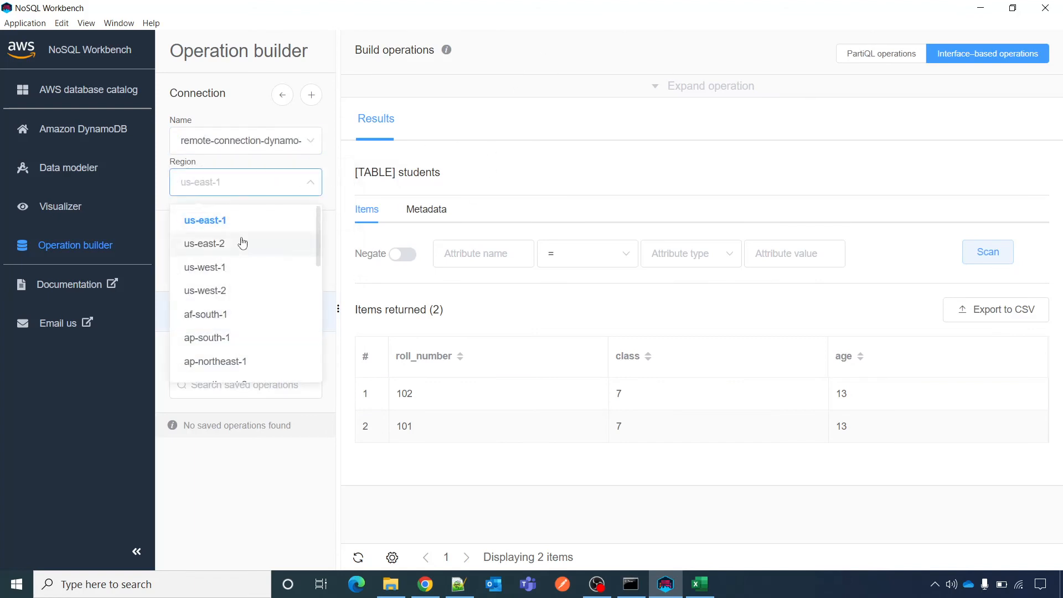
click(522, 135)
click(211, 192)
click(221, 244)
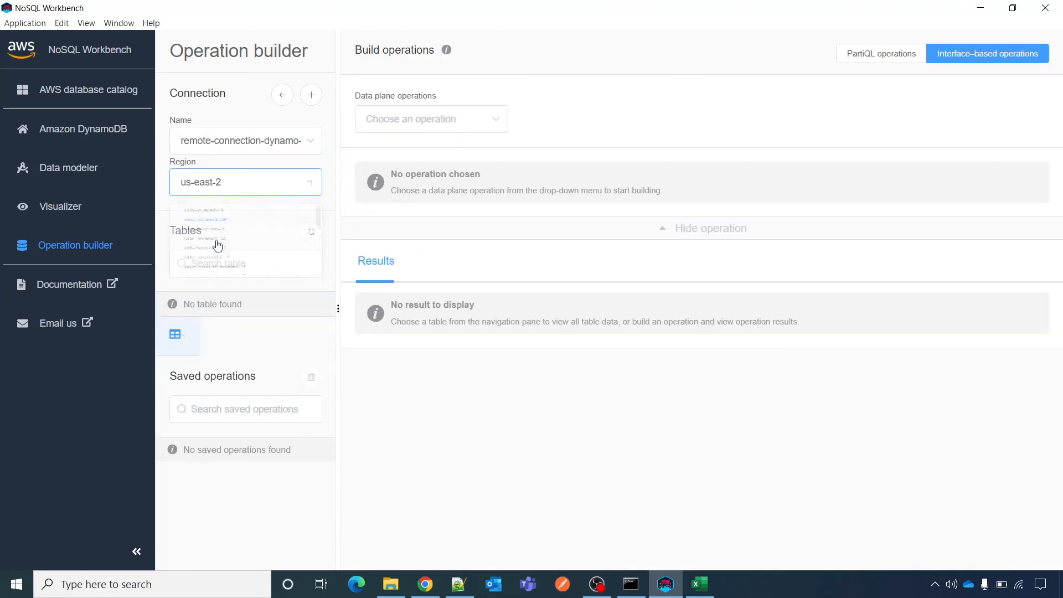
click(246, 193)
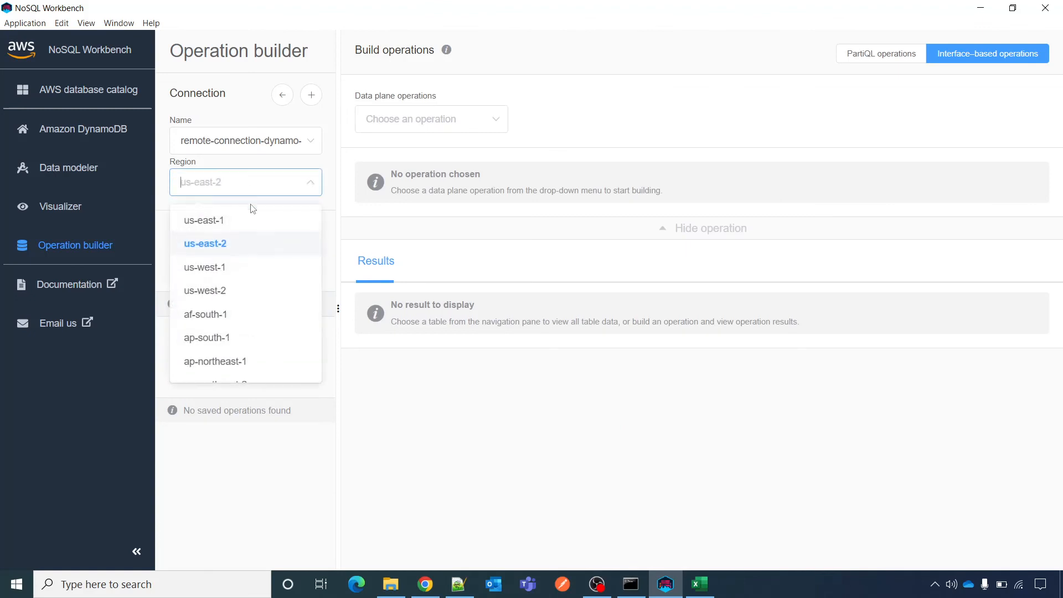
click(244, 220)
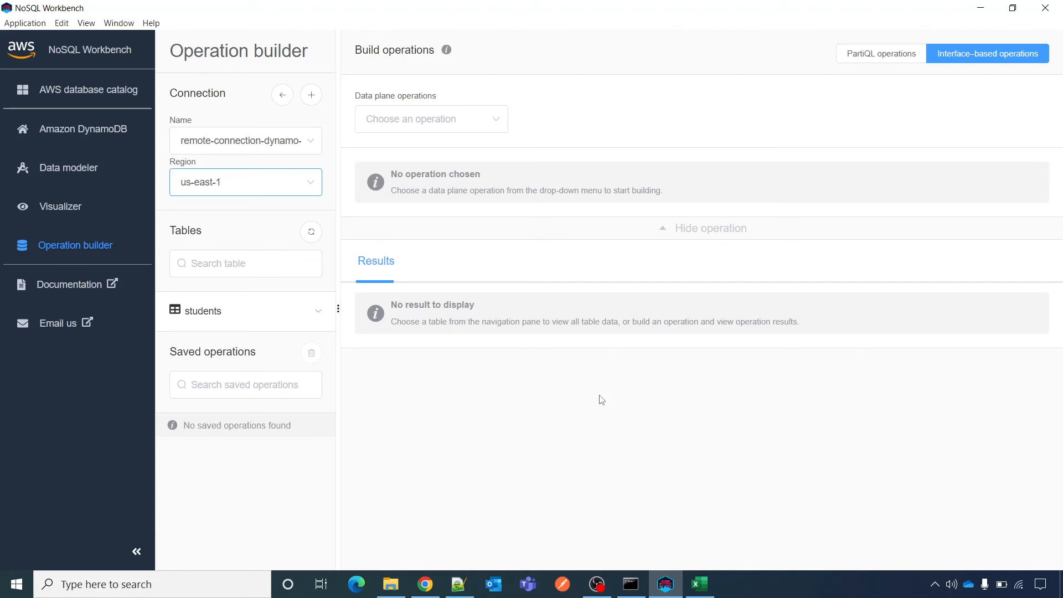
click(237, 187)
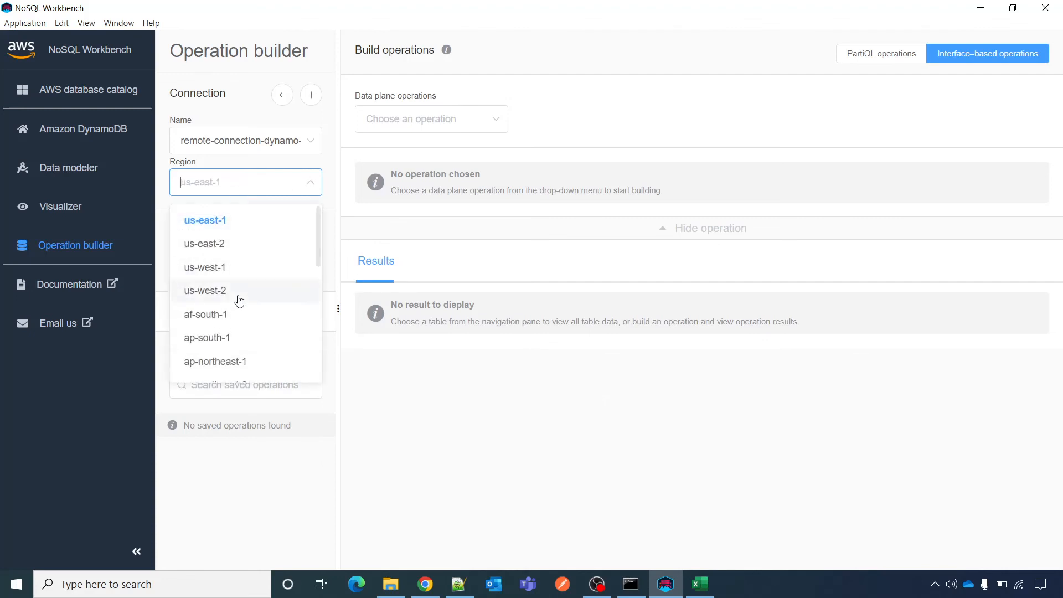
click(460, 416)
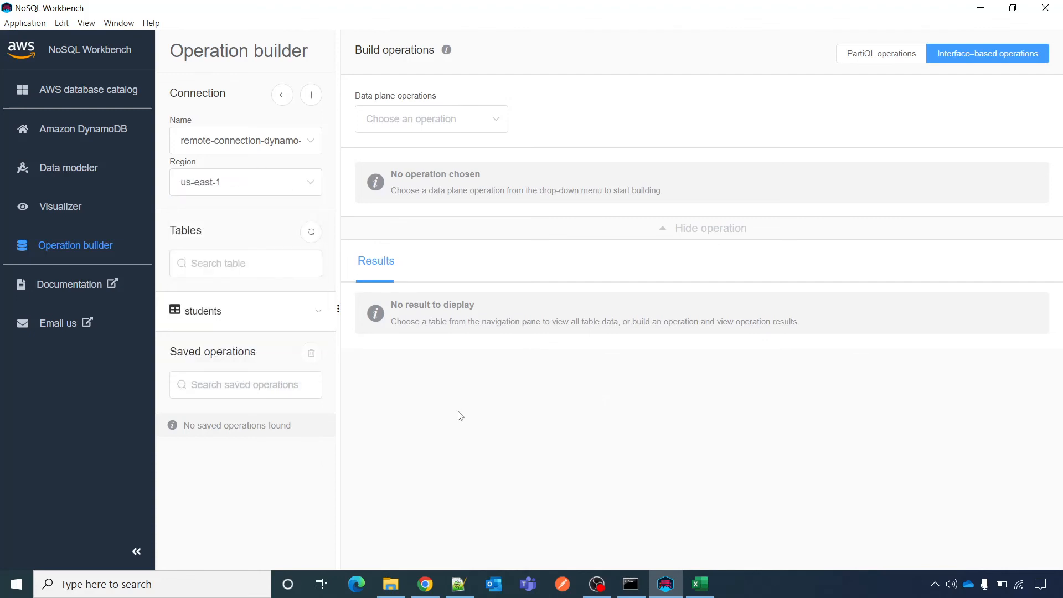
- Look at the available data plane operations and display the students table's items in us-east-1
click(467, 123)
click(491, 402)
click(211, 311)
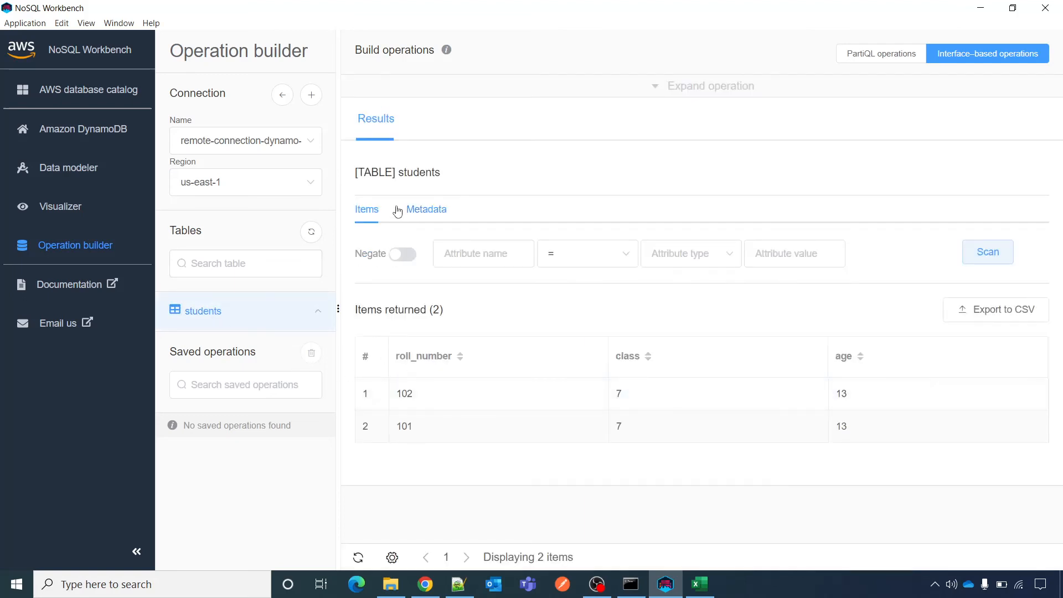
- Build and run a Query operation on the students table with partition key 101
click(718, 90)
click(411, 119)
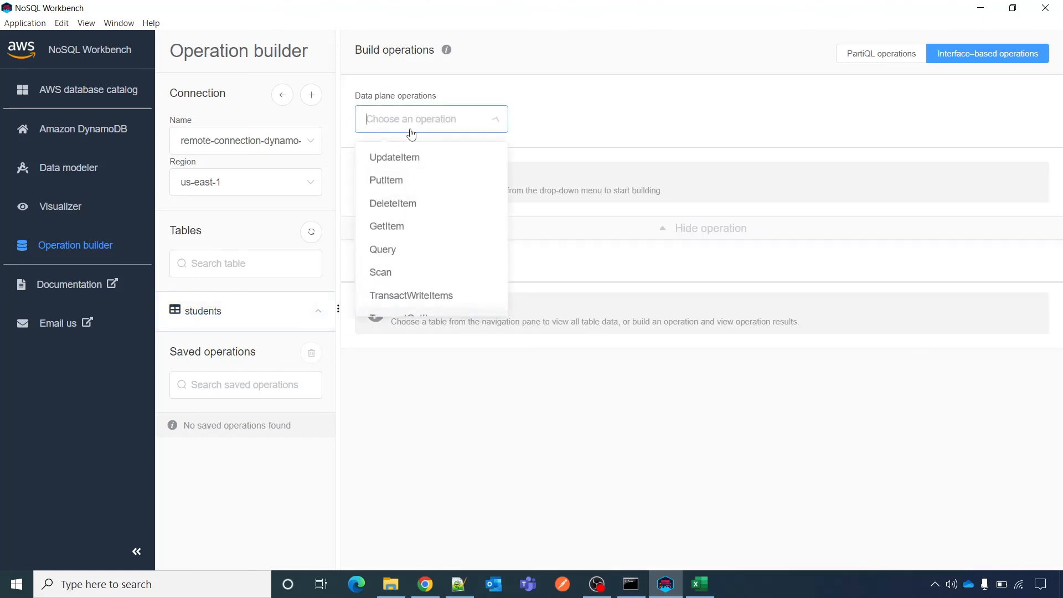
click(382, 252)
click(562, 120)
click(568, 163)
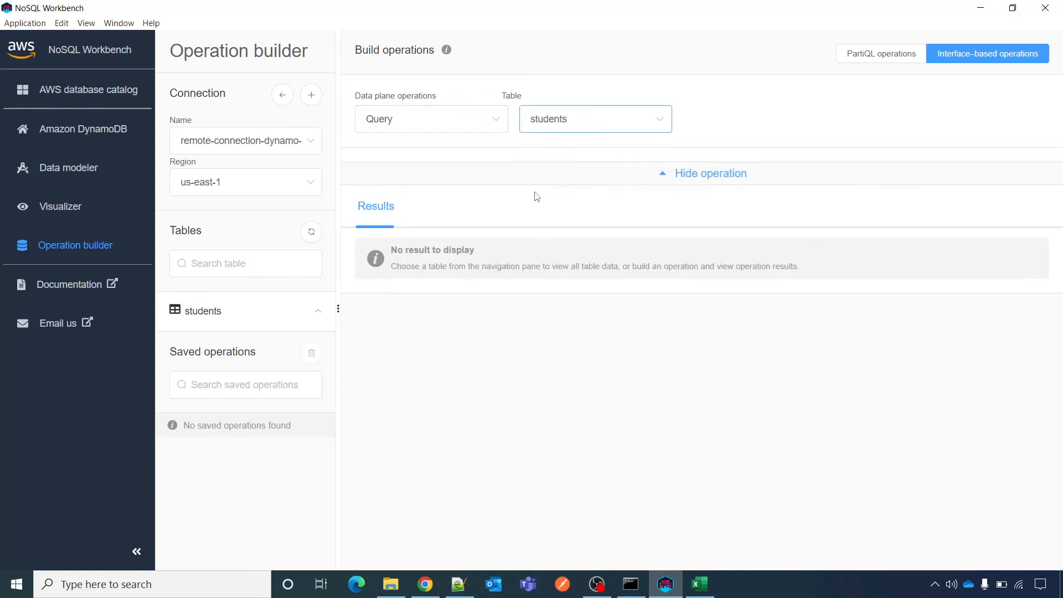
click(499, 169)
text(101)
scroll(719, 360, down, 1)
click(829, 421)
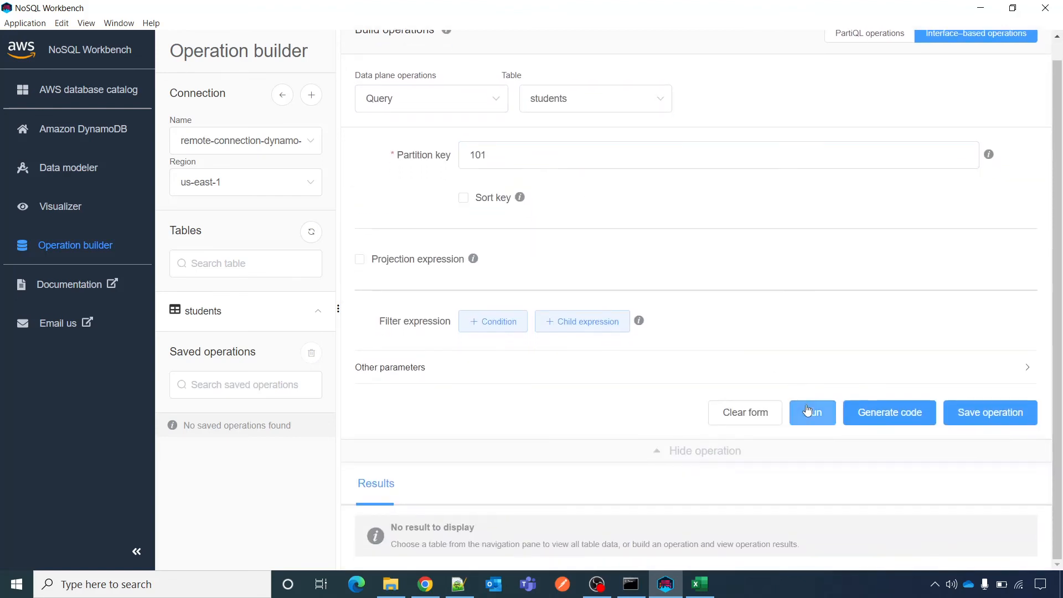
scroll(648, 421, down, 2)
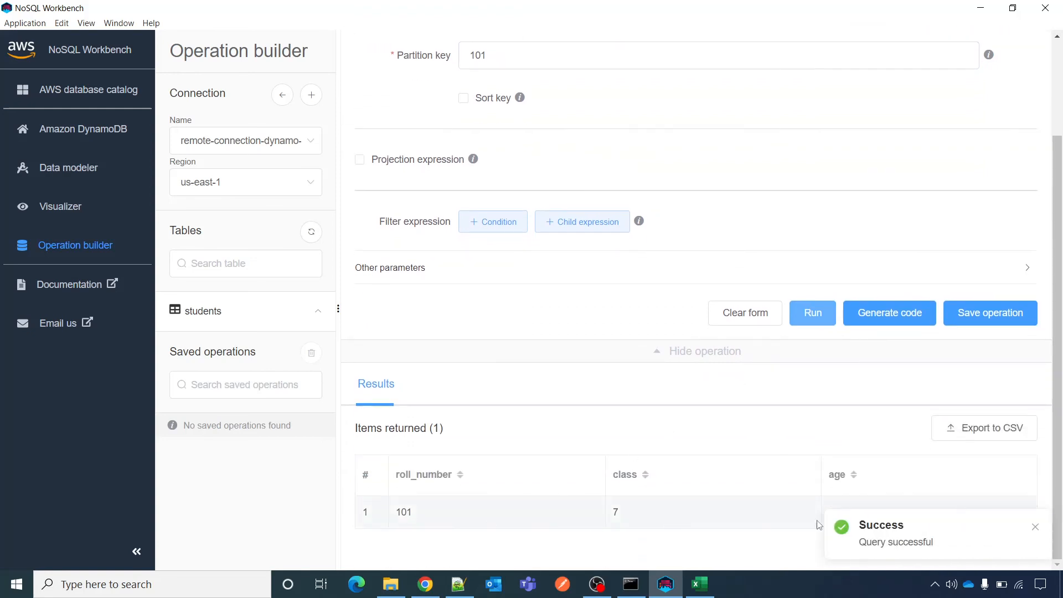
- Change the query's partition key to 105 and run it again
scroll(588, 246, up, 2)
click(510, 178)
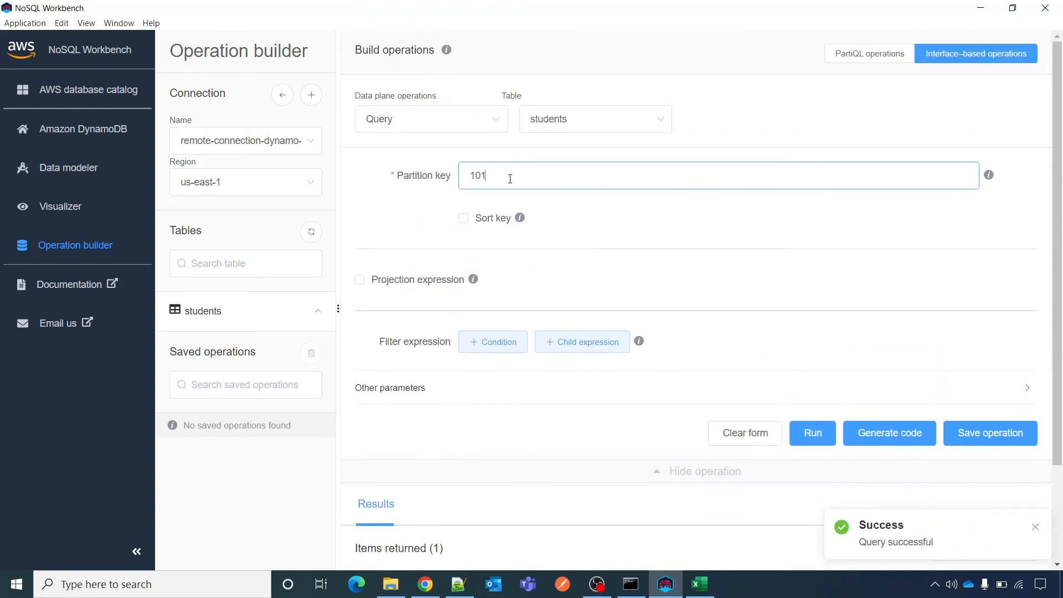
text(5)
scroll(813, 332, down, 2)
click(815, 314)
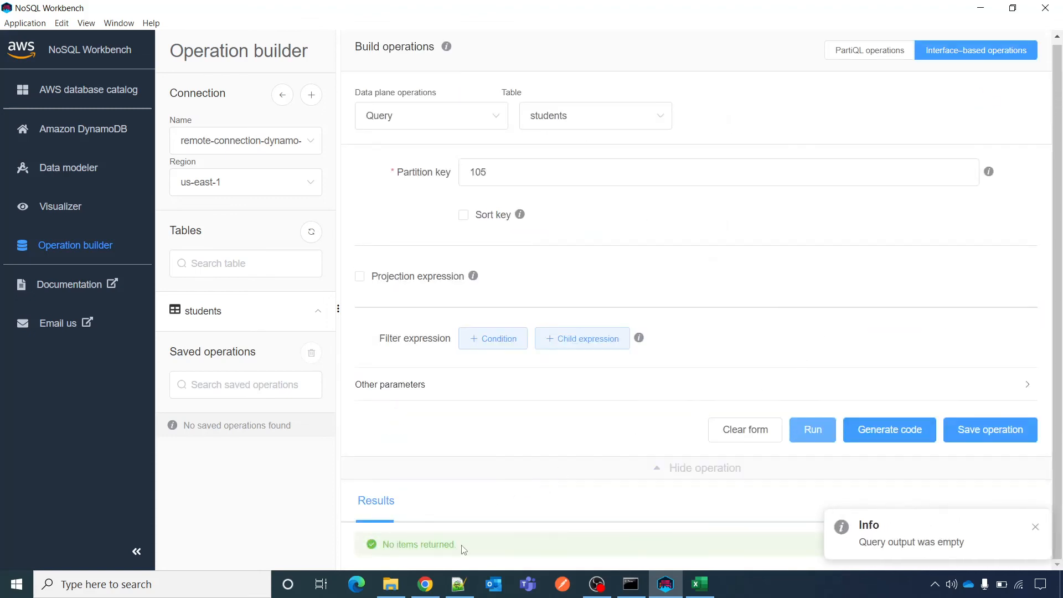